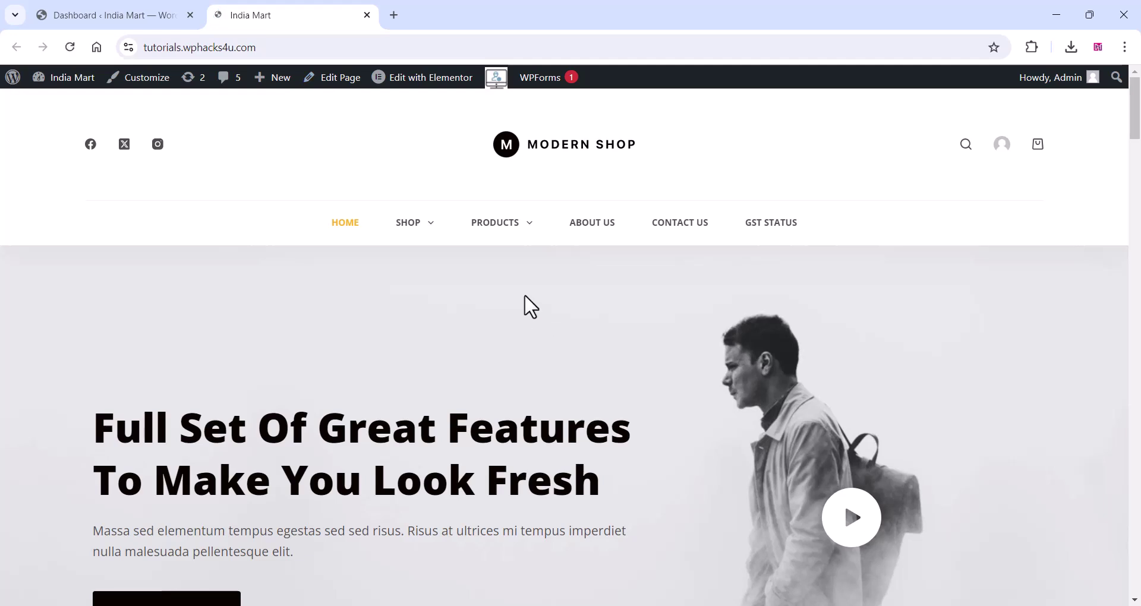
Review the India Mart storefront down to its footer, then switch to the WordPress Dashboard tab.
scroll(509, 285, "down", 6)
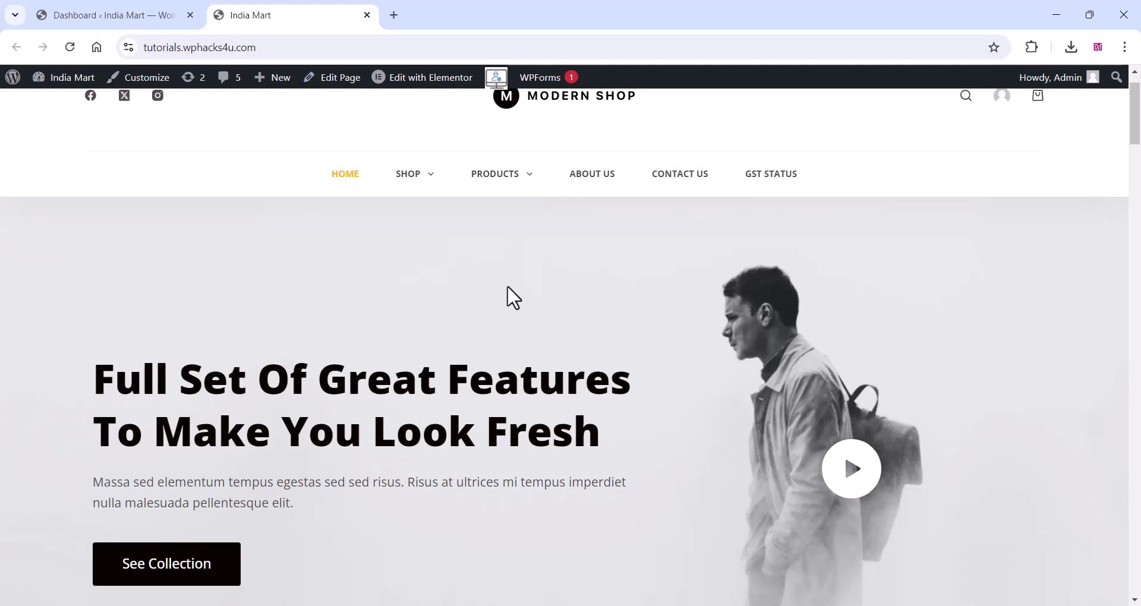
scroll(495, 286, "down", 6)
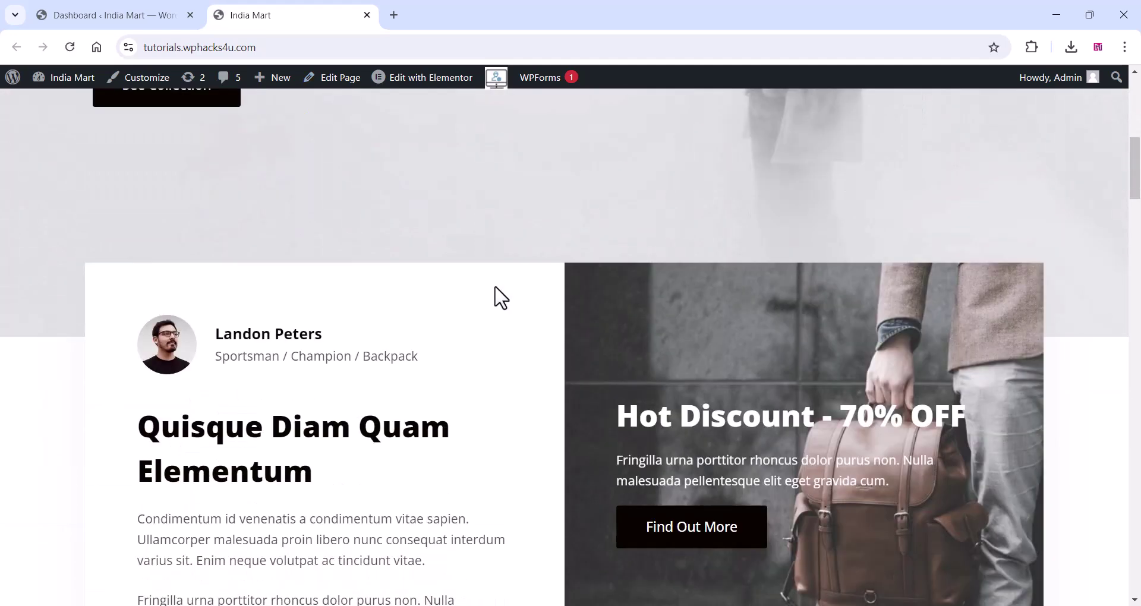
scroll(494, 291, "down", 4)
scroll(494, 288, "down", 3)
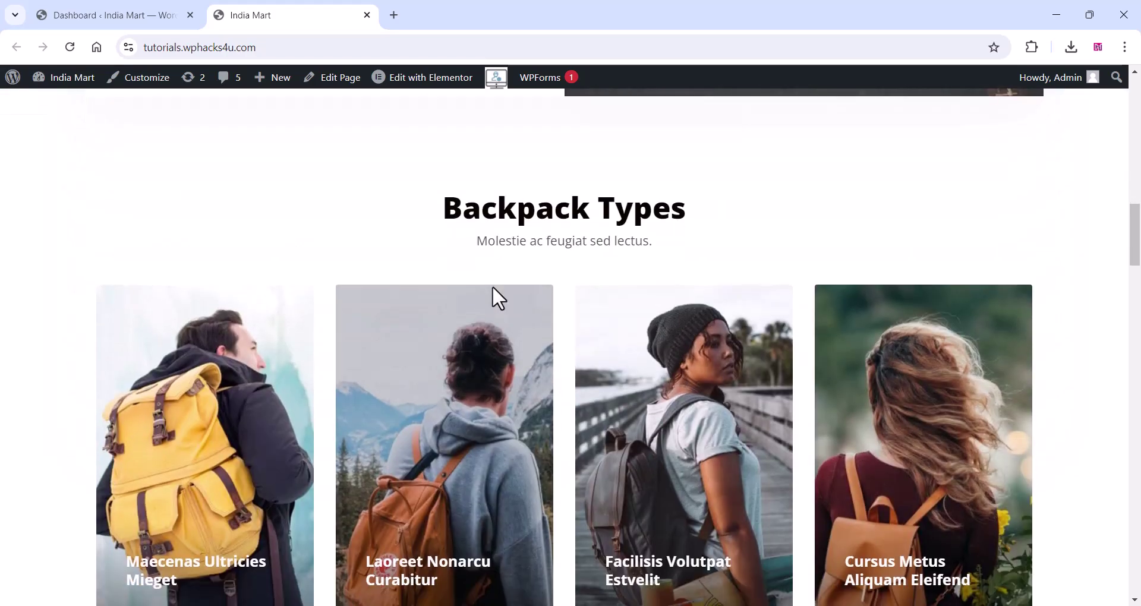
scroll(493, 289, "down", 5)
scroll(492, 286, "down", 6)
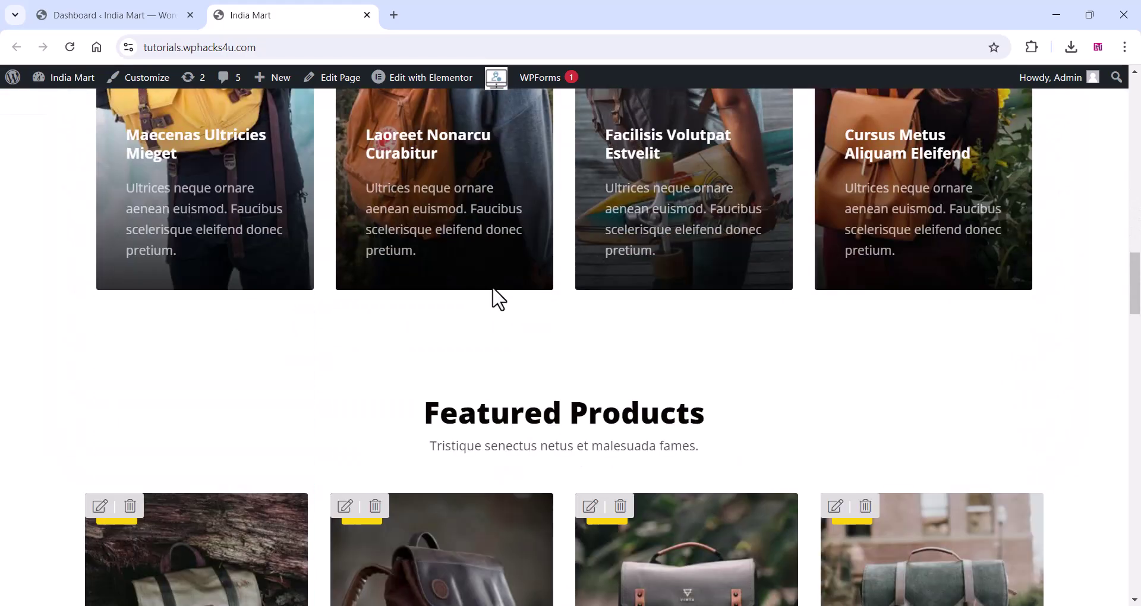
scroll(492, 287, "down", 2)
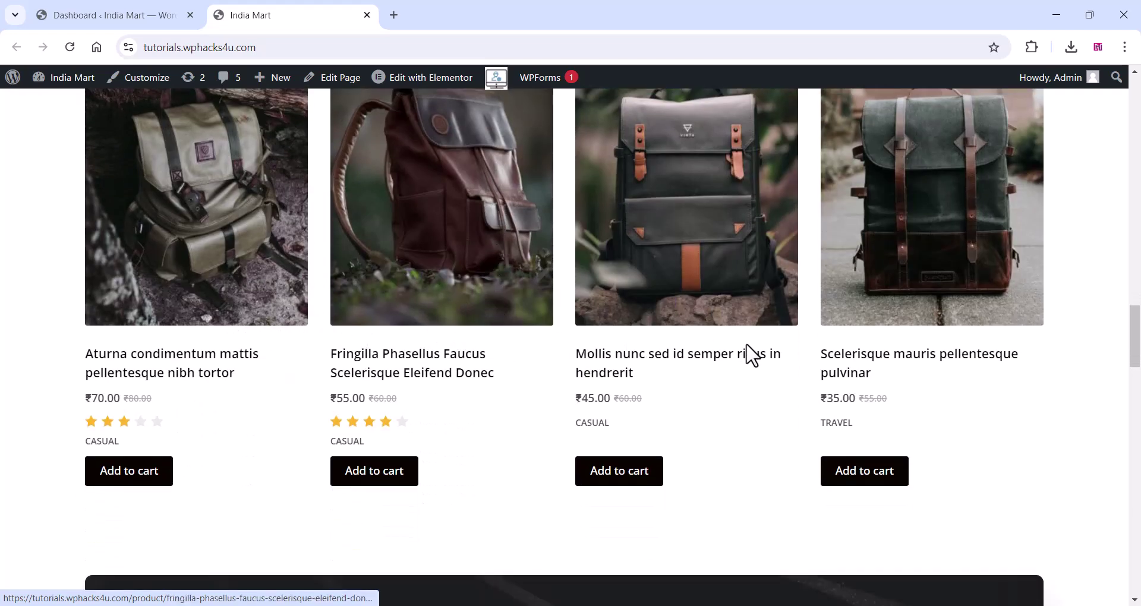
scroll(327, 359, "down", 6)
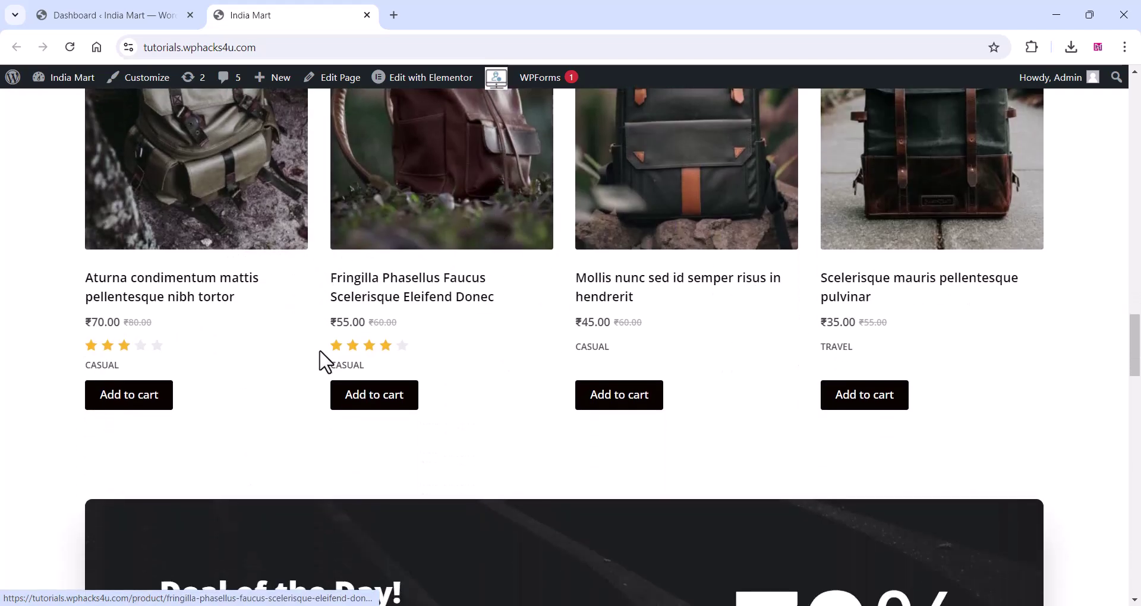
scroll(320, 363, "down", 7)
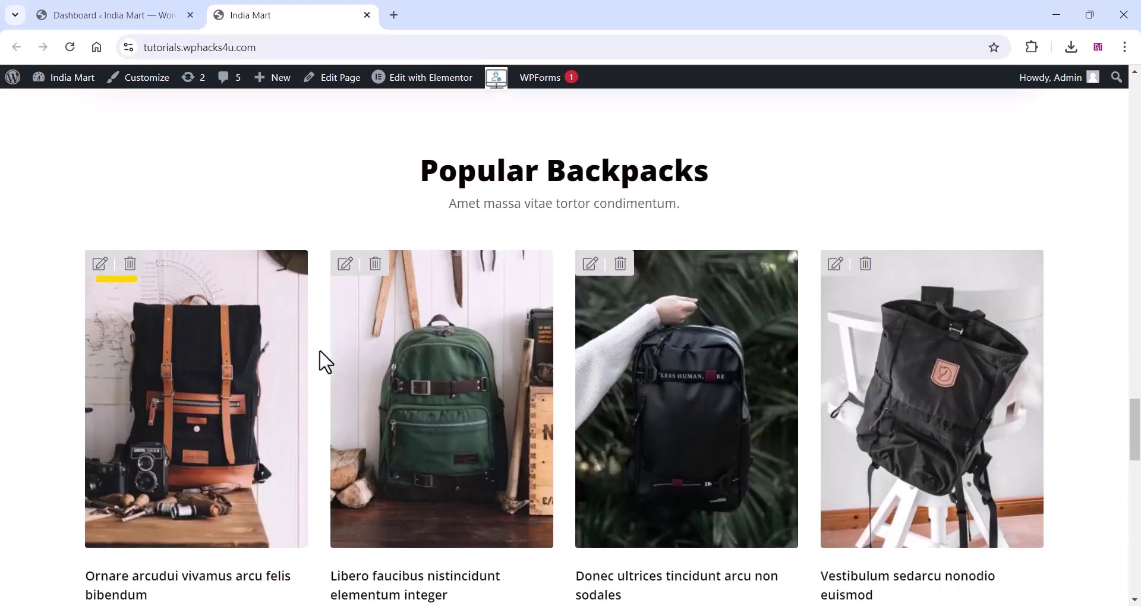
scroll(323, 361, "down", 6)
scroll(325, 361, "down", 7)
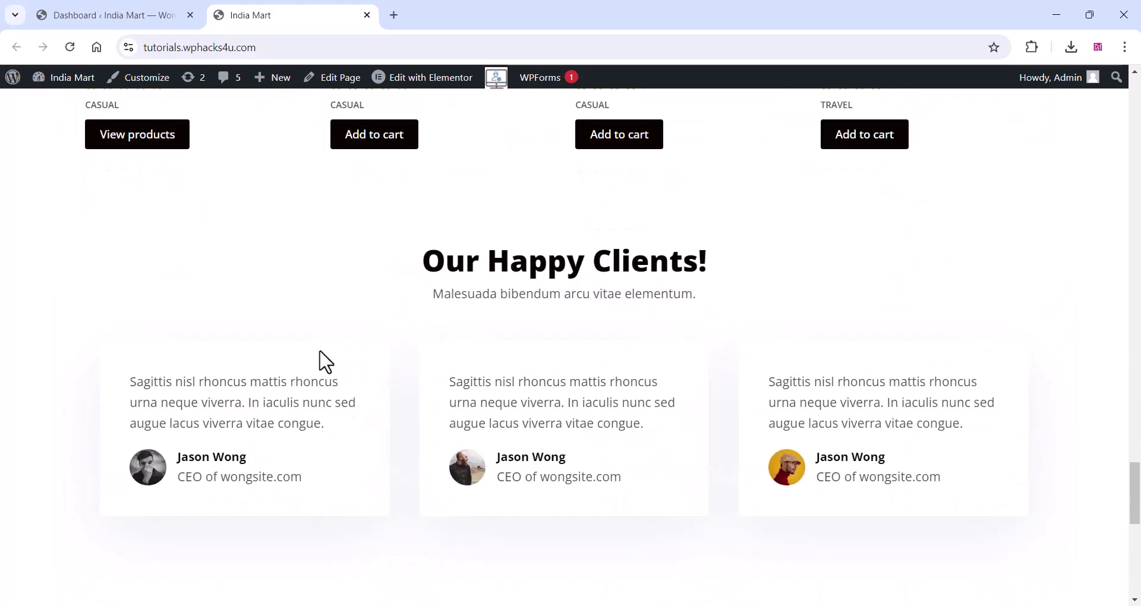
scroll(326, 361, "down", 5)
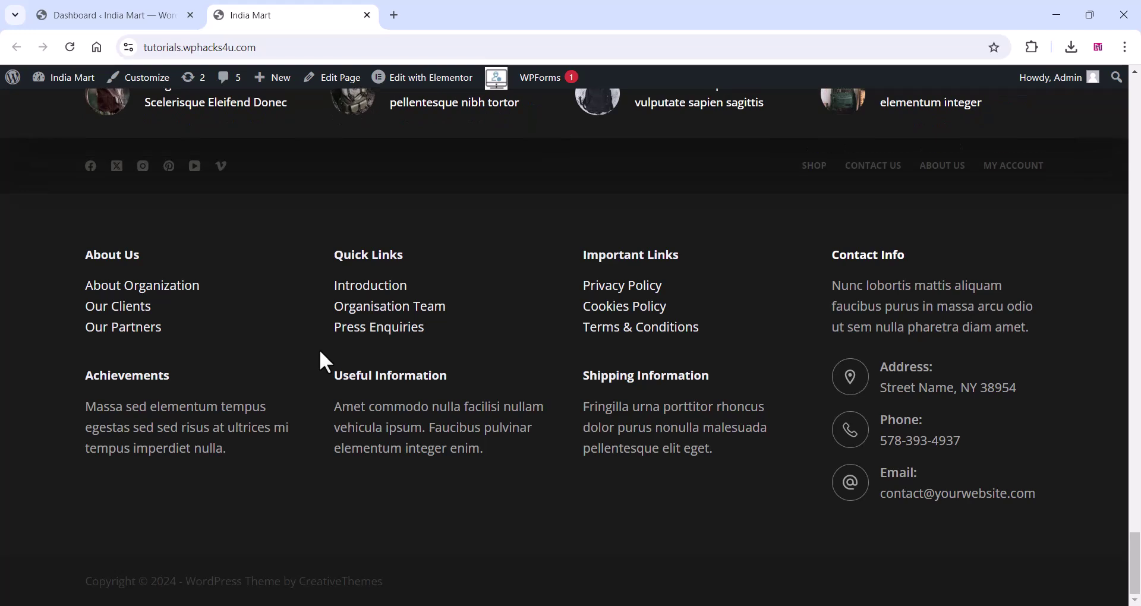
left_click(95, 14)
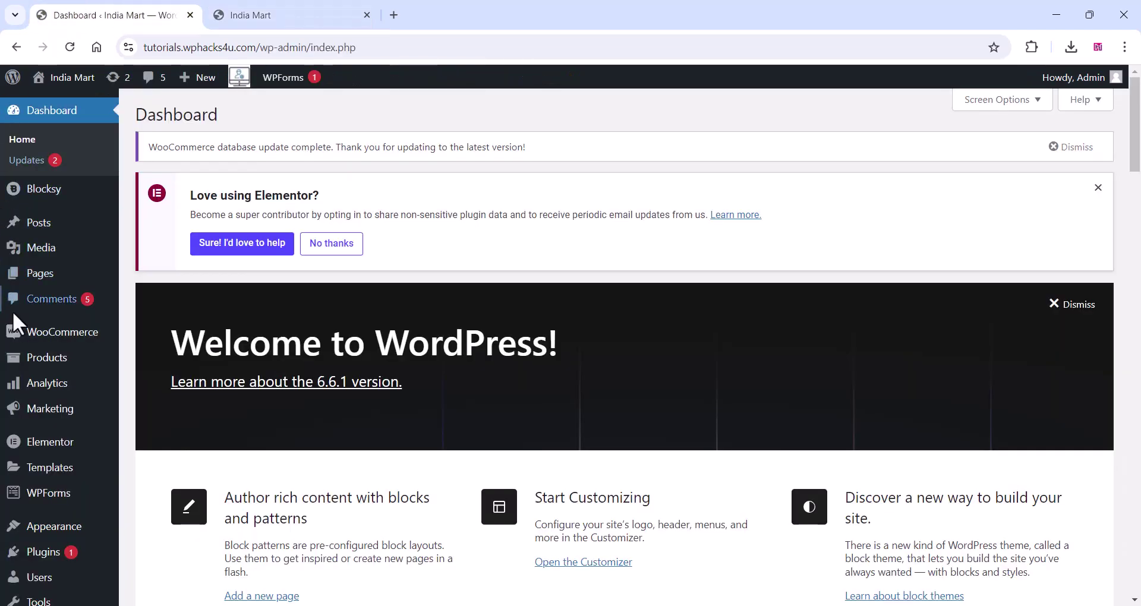
mouse_move(25, 361)
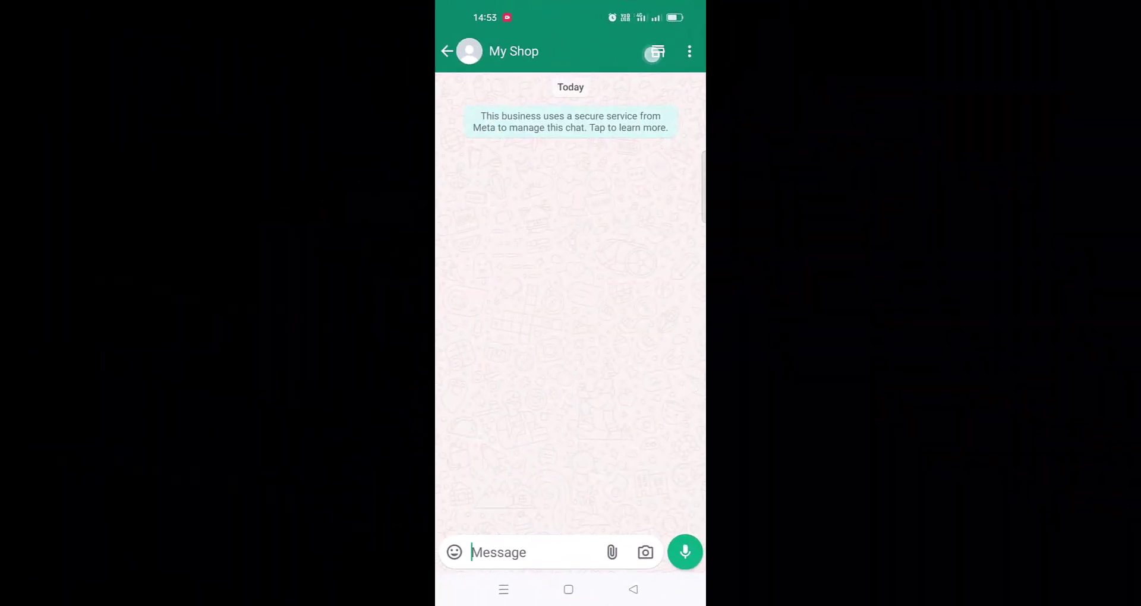
Browse My Shop's WhatsApp catalog and open the Mollis backpack's details.
left_click(654, 53)
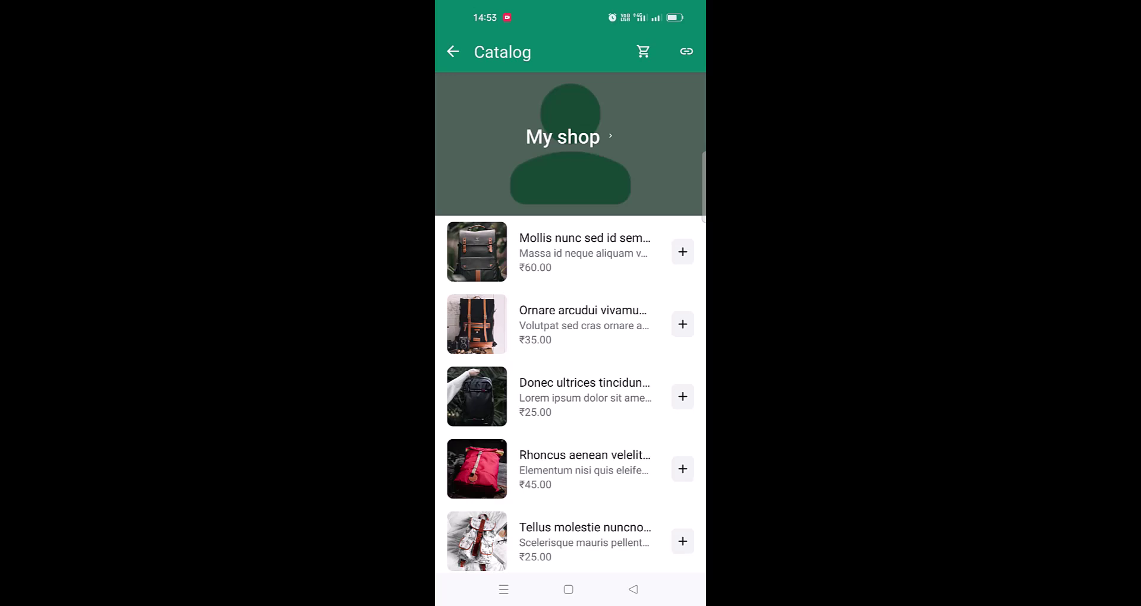
scroll(640, 458, "down", 10)
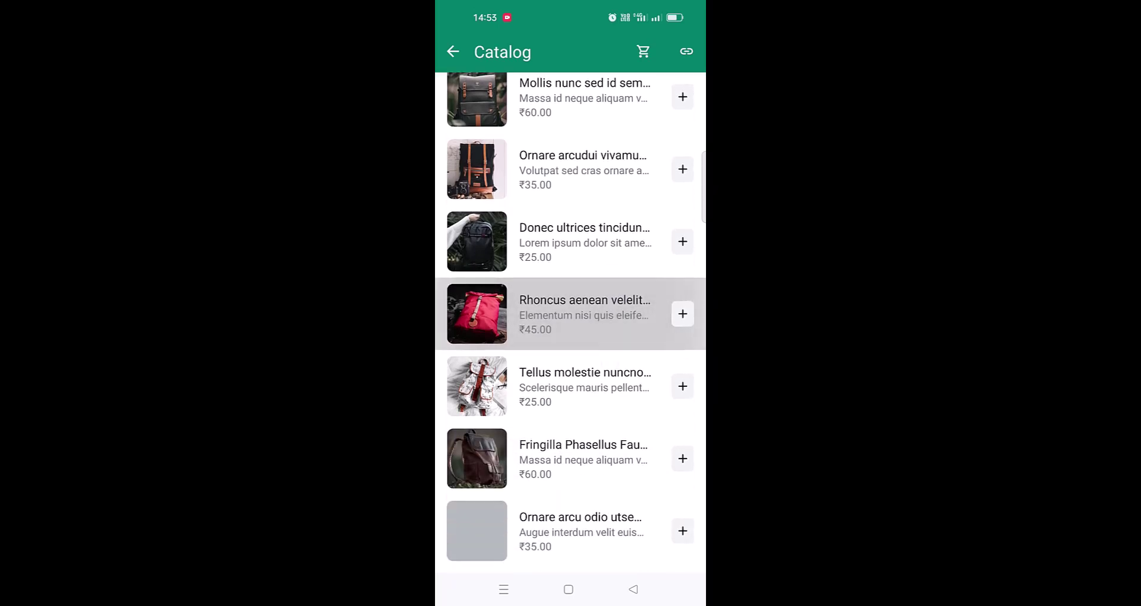
scroll(640, 459, "down", 5)
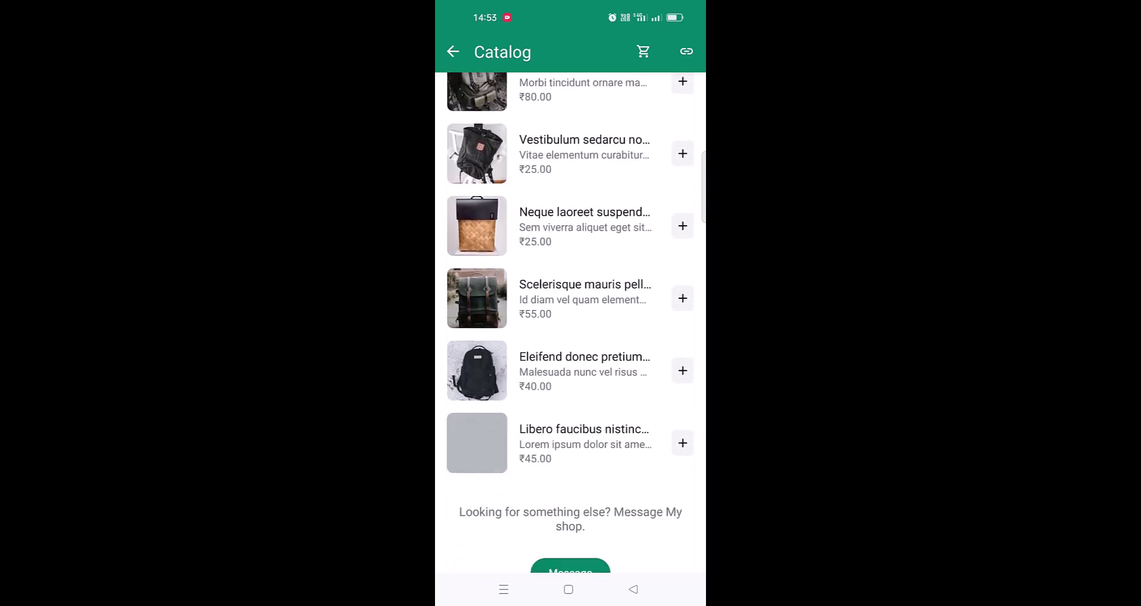
scroll(611, 351, "up", 1)
scroll(611, 392, "down", 1)
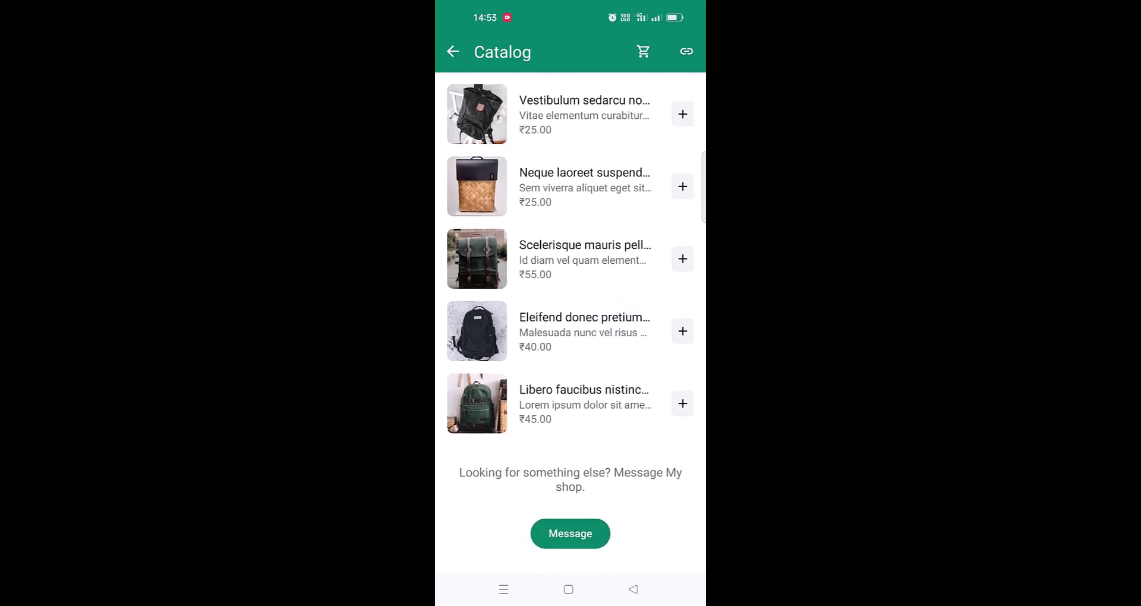
scroll(569, 322, "up", 12)
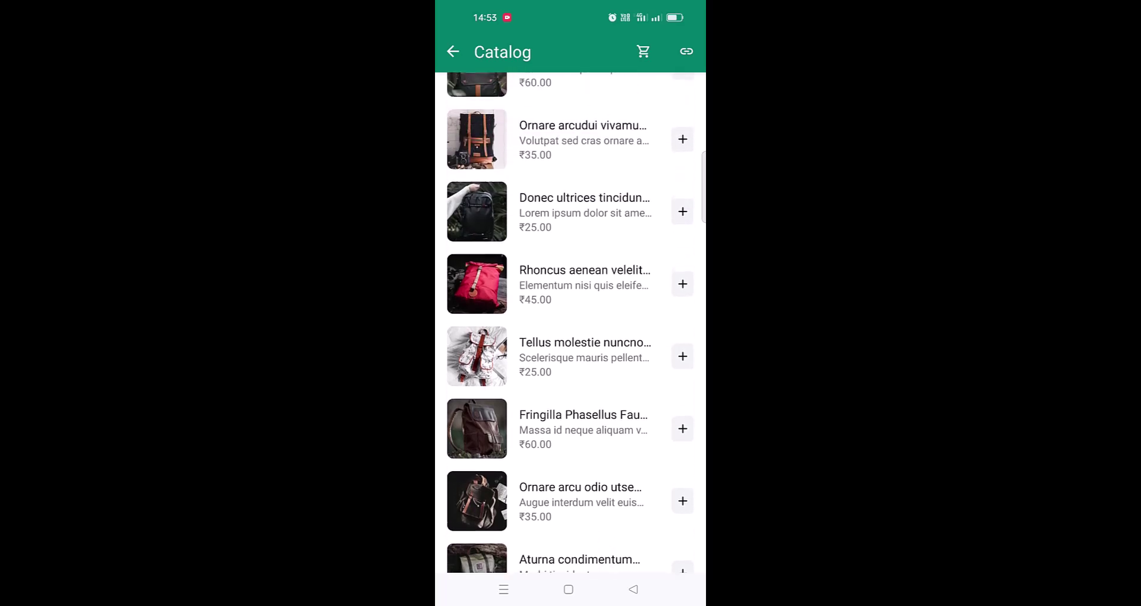
scroll(570, 322, "up", 4)
left_click(582, 252)
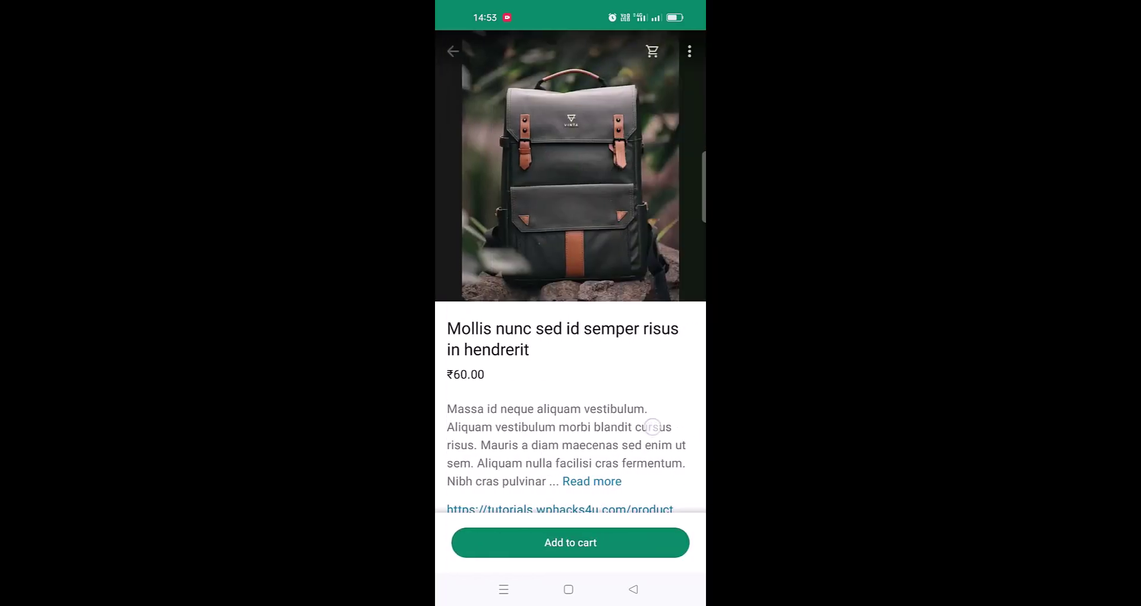
Add the Mollis backpack to the cart and place the one-item ₹60.00 order.
scroll(652, 426, "down", 3)
left_click(570, 542)
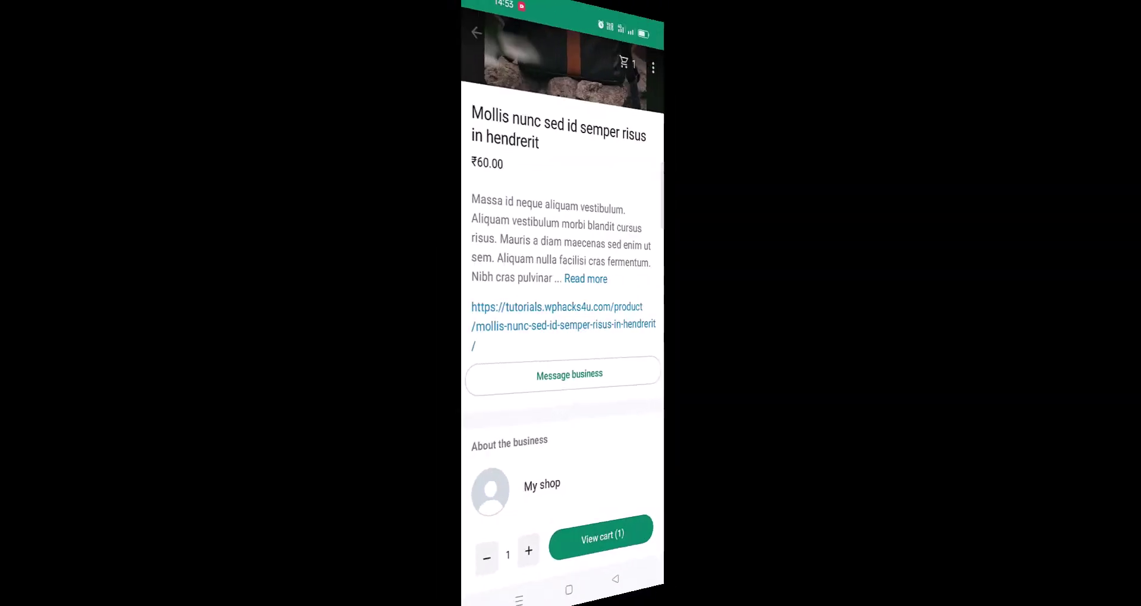
left_click(601, 537)
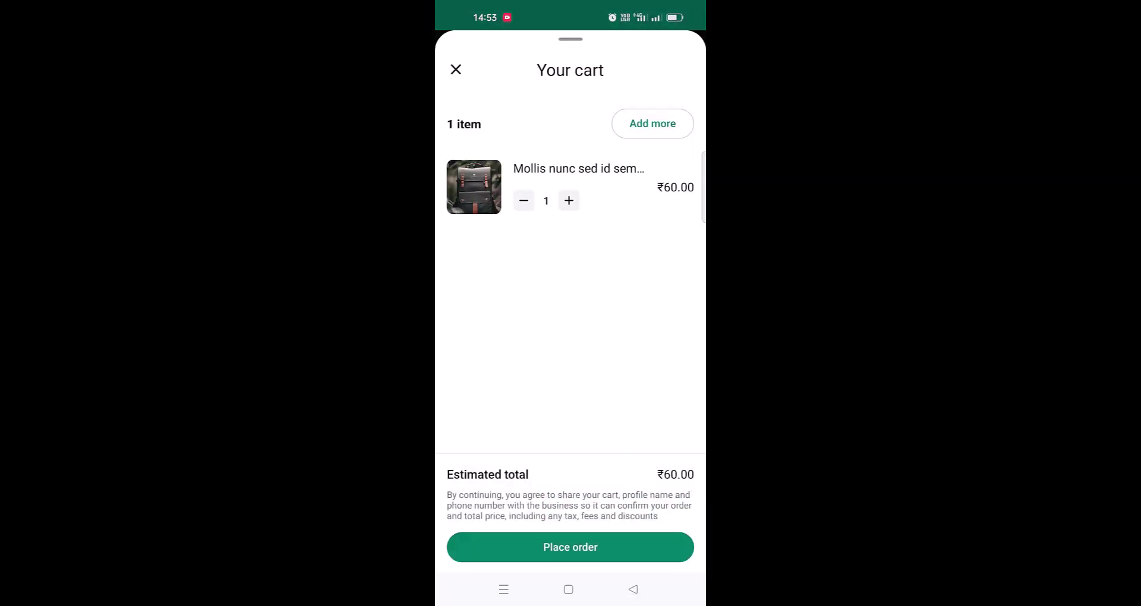
left_click(580, 545)
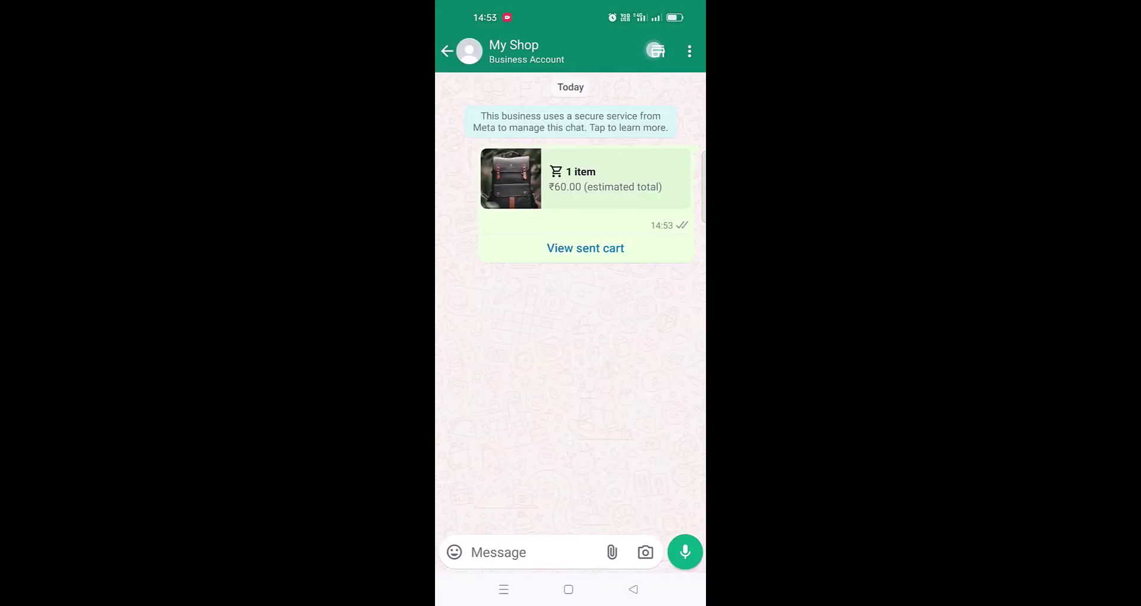
left_click(655, 50)
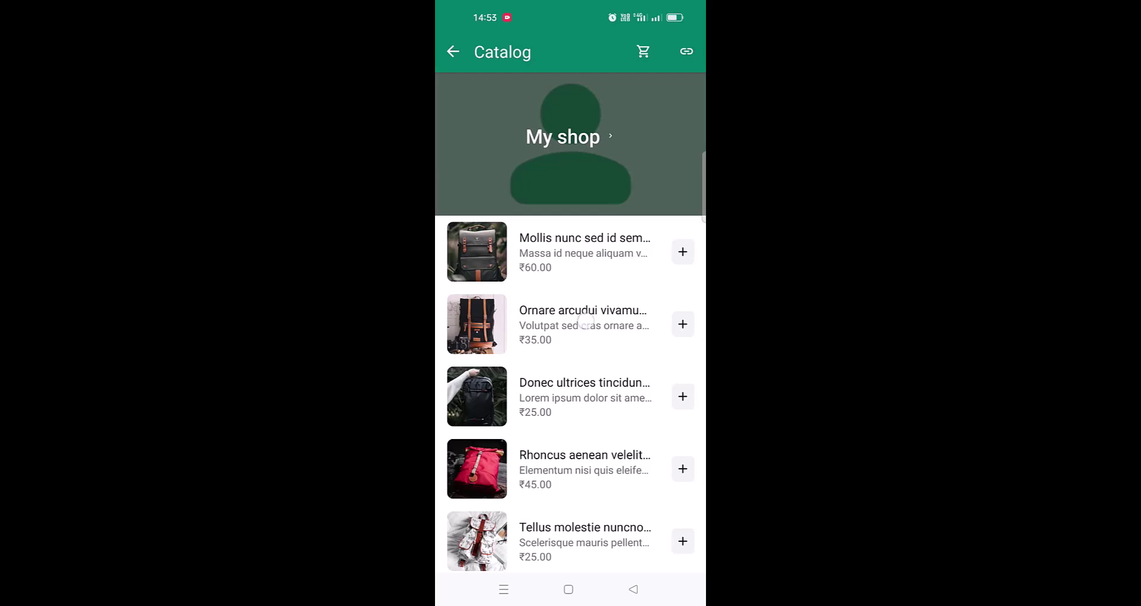
Open the ₹35.00 Ornare arcudui vivamus arcu felis bibendum backpack's store page from its product link.
left_click(586, 321)
scroll(571, 297, "down", 3)
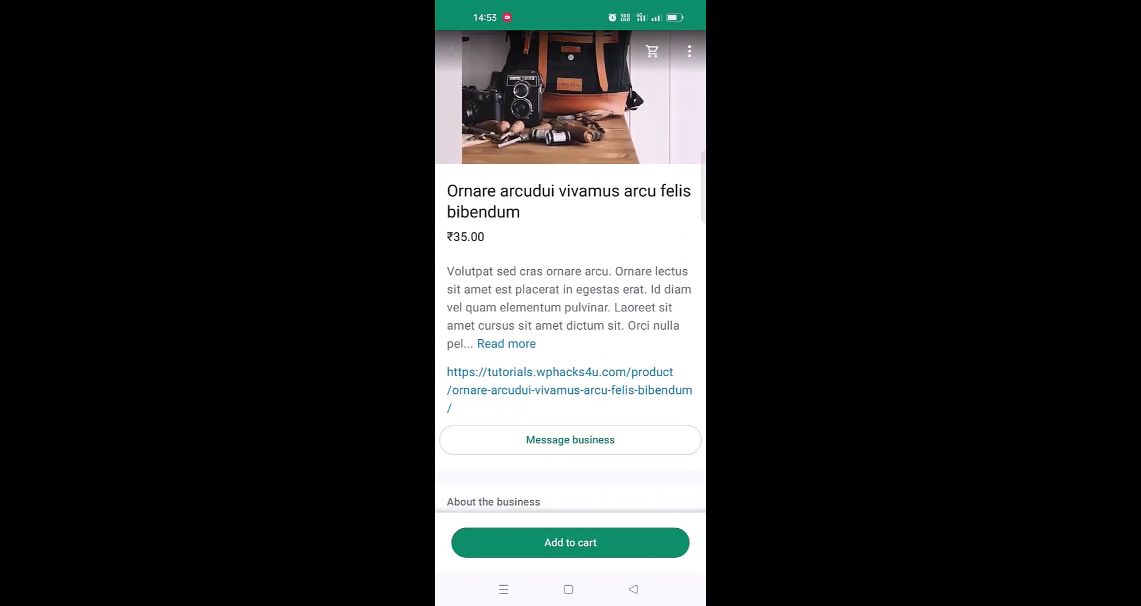
left_click(506, 343)
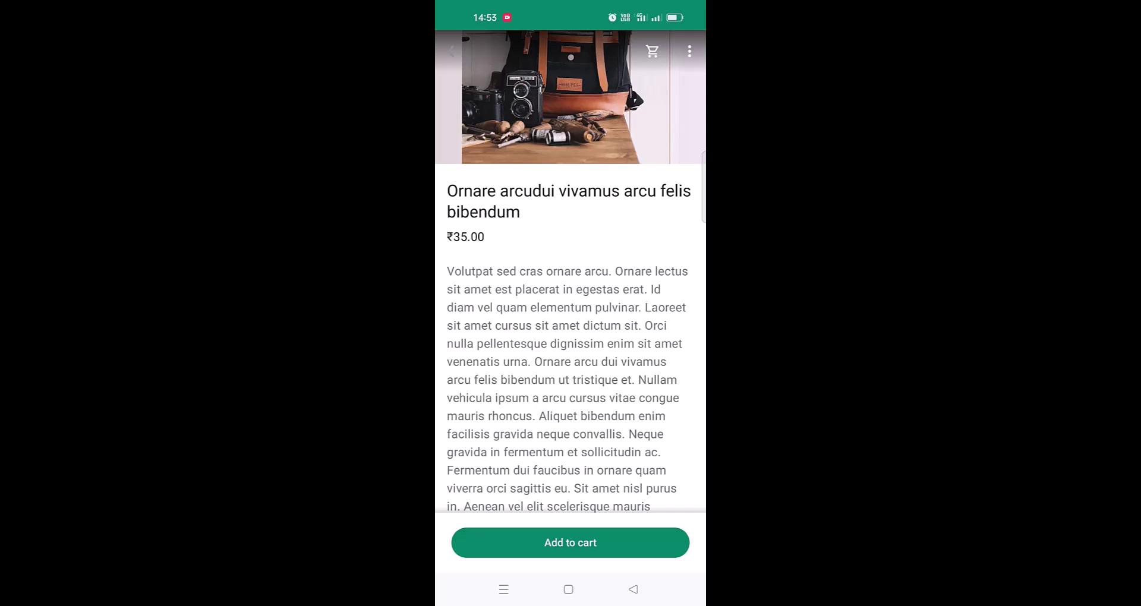
scroll(571, 297, "down", 5)
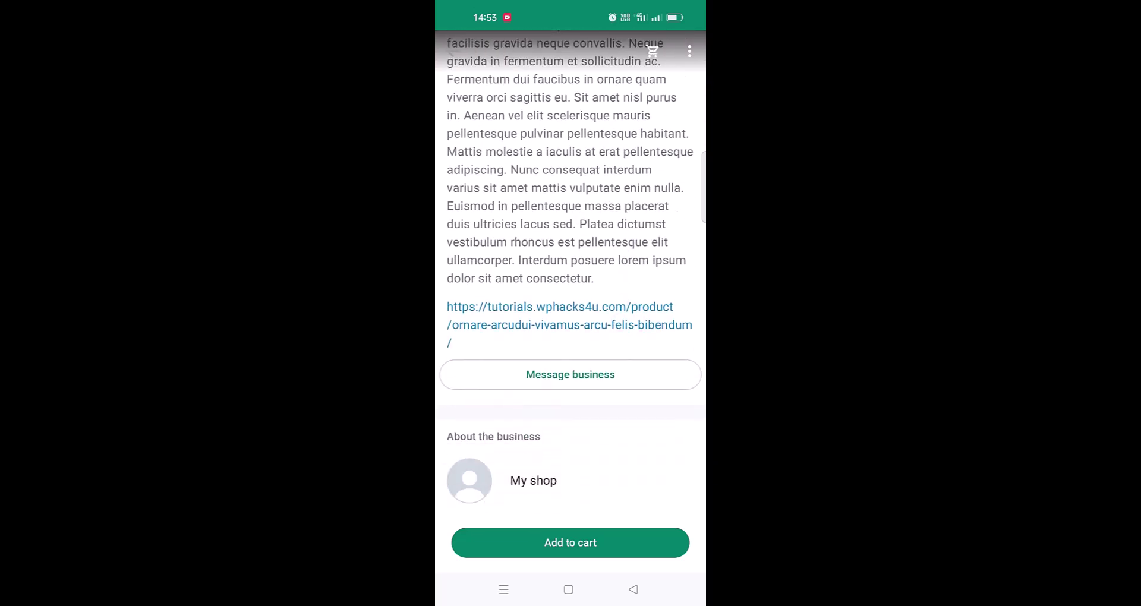
left_click(560, 316)
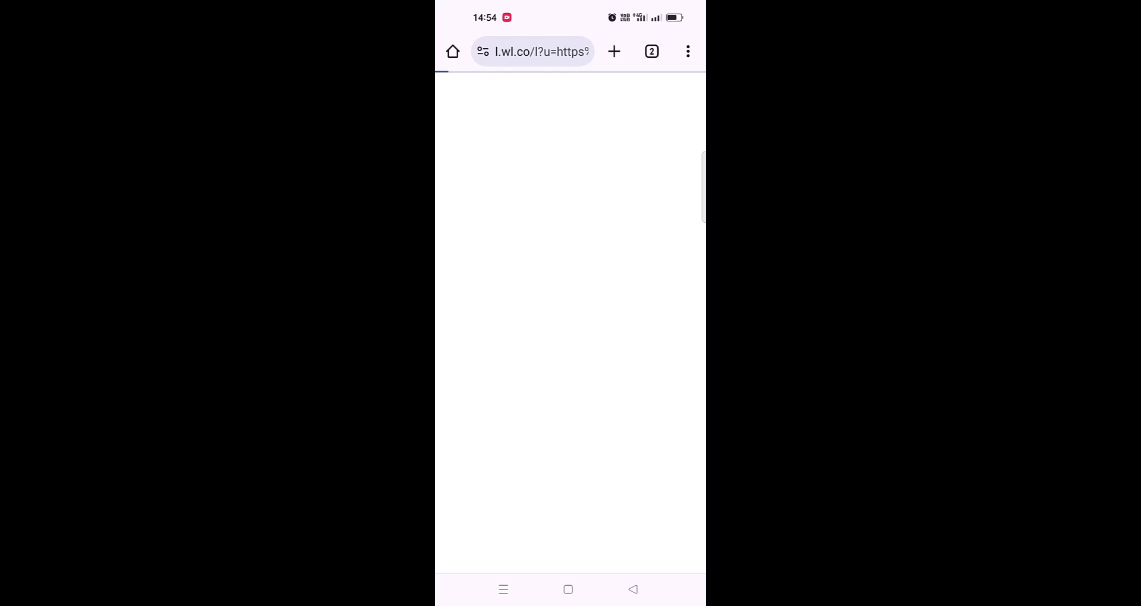
scroll(649, 425, "down", 6)
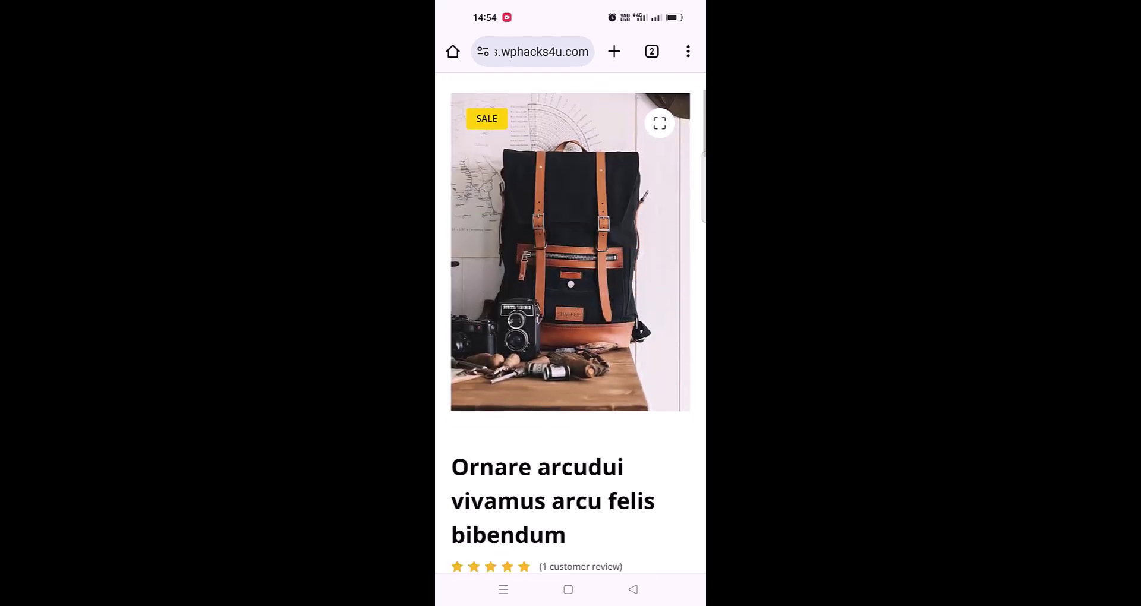
scroll(638, 366, "down", 9)
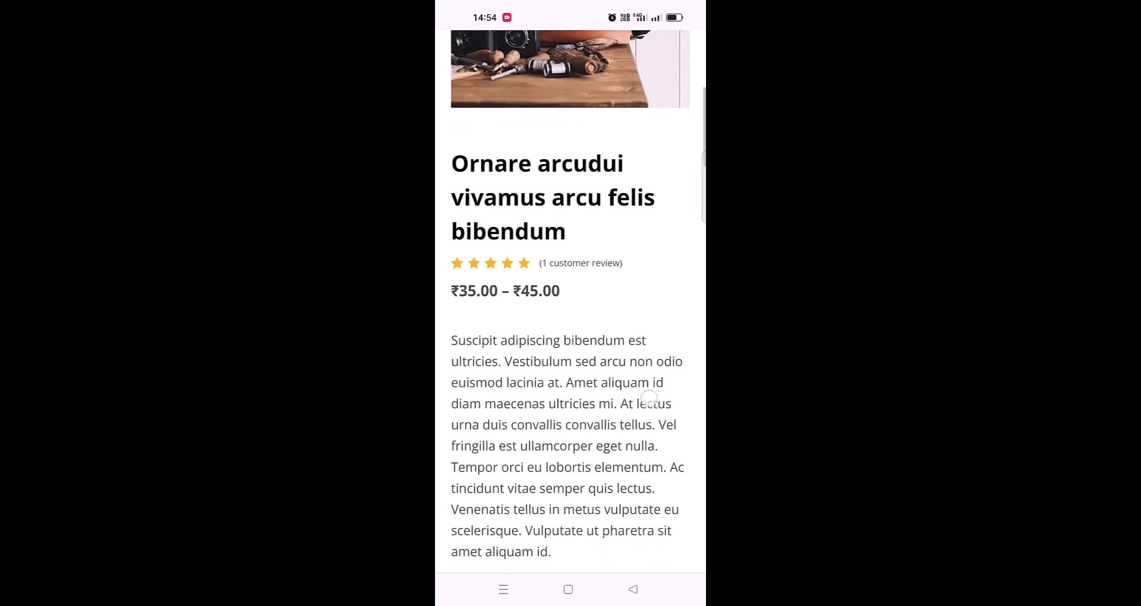
scroll(637, 356, "down", 6)
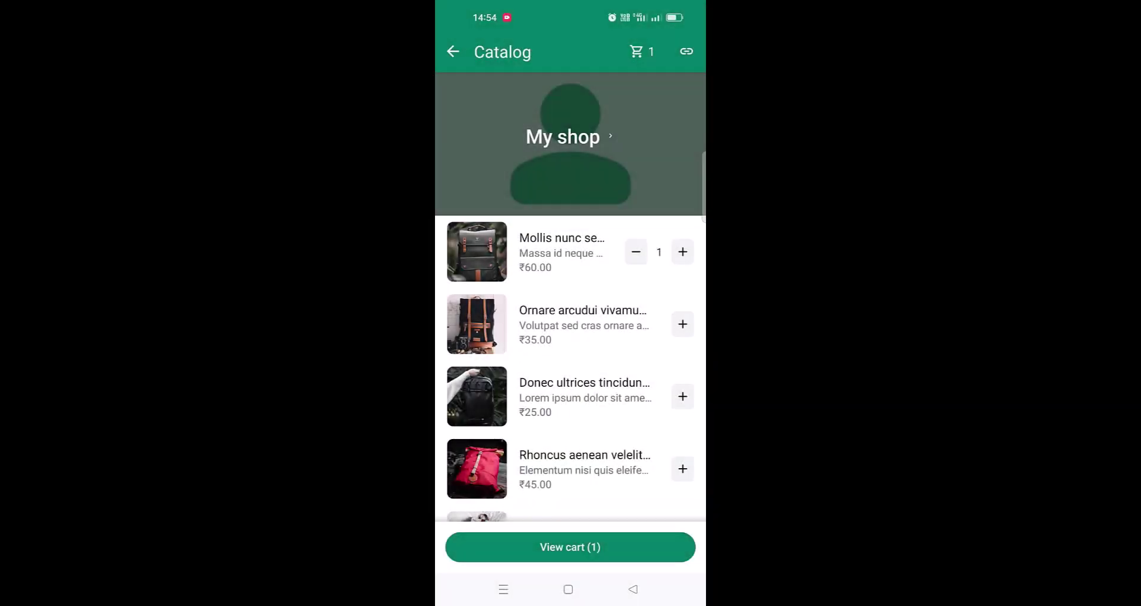
Add four more backpacks to the cart, including Ornare arcu odio and Libero faucibus.
left_click(682, 323)
left_click(686, 389)
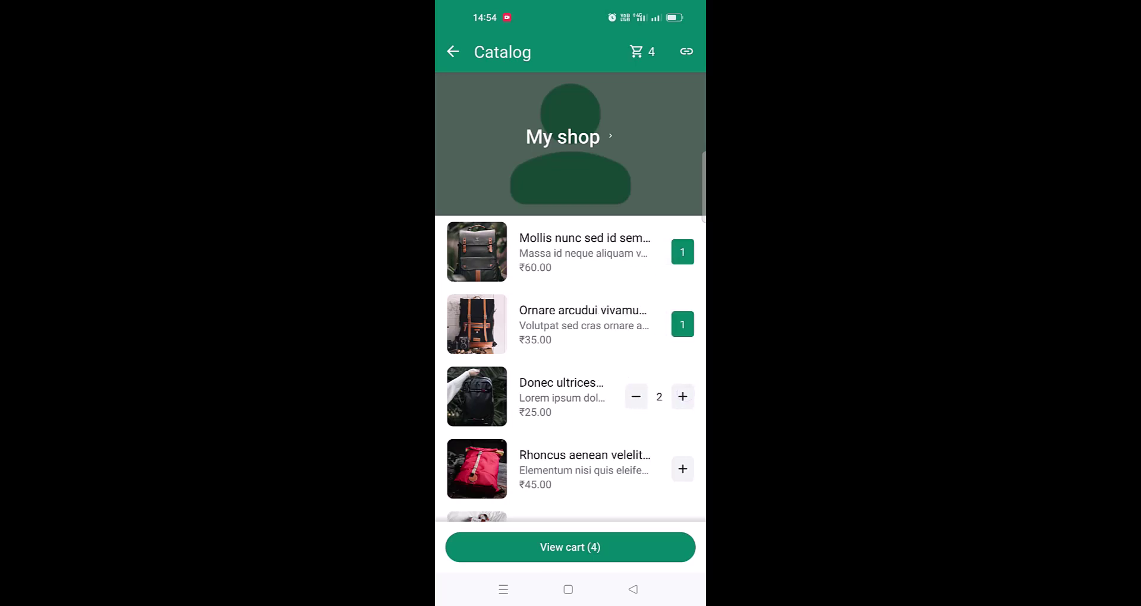
scroll(594, 469, "down", 3)
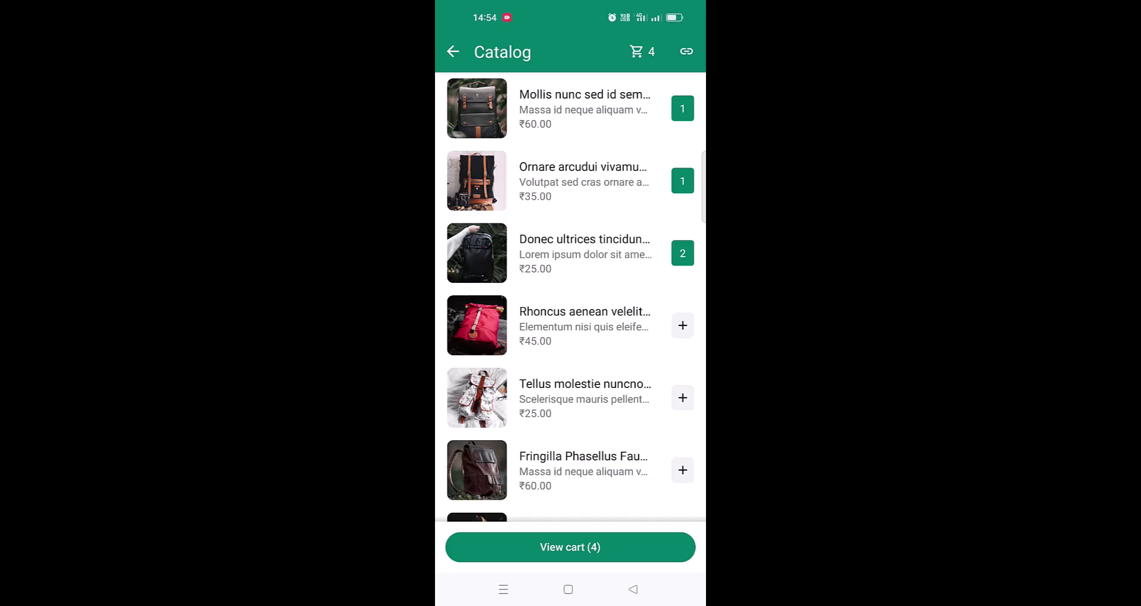
scroll(570, 297, "down", 3)
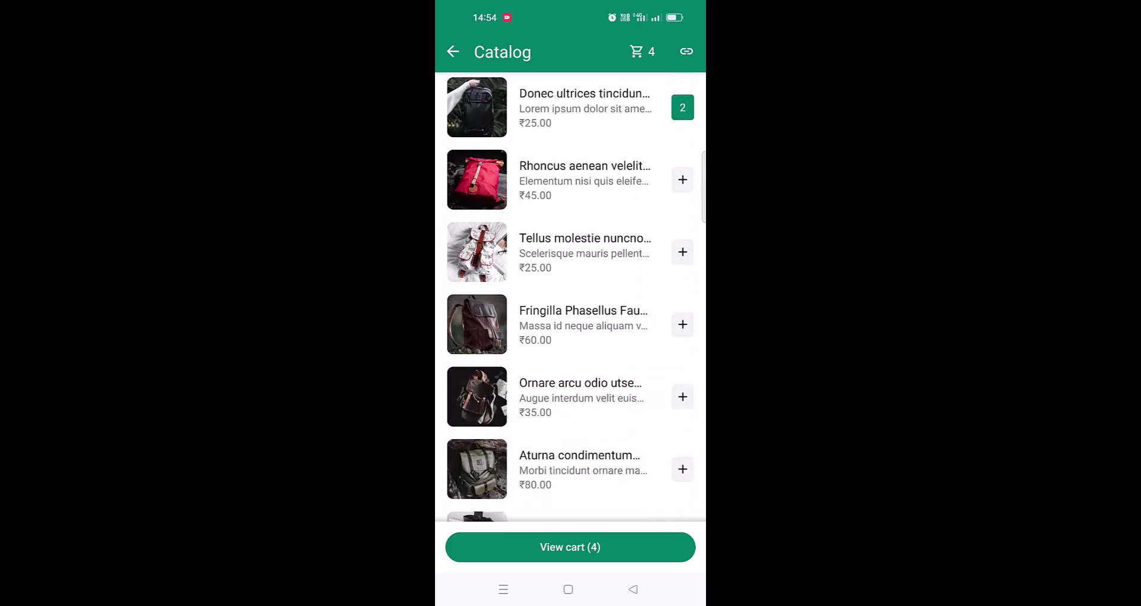
scroll(570, 396, "down", 2)
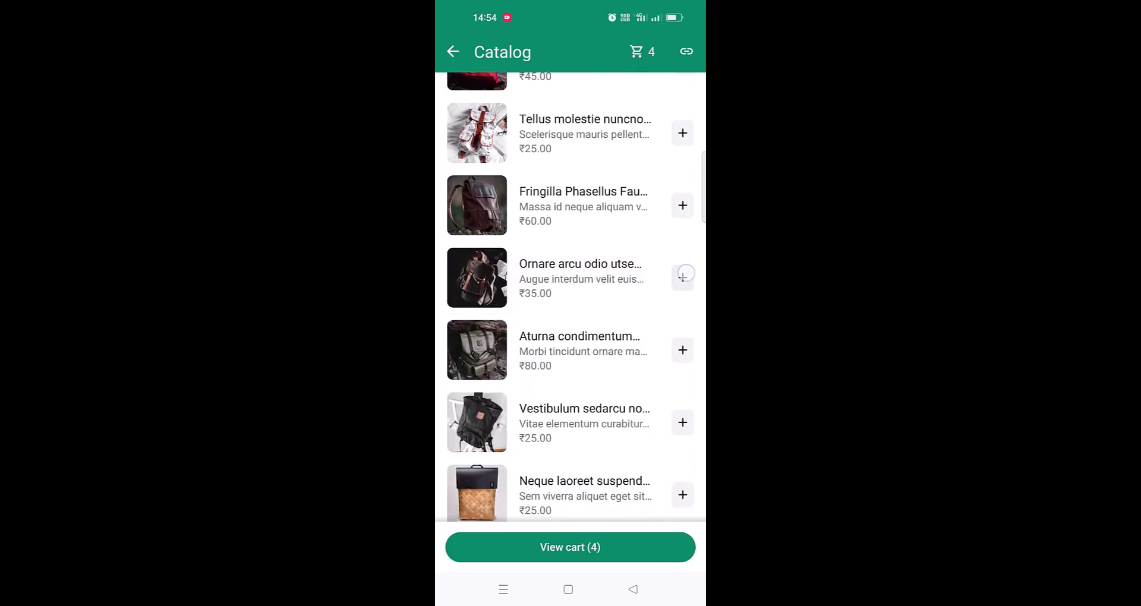
left_click(683, 277)
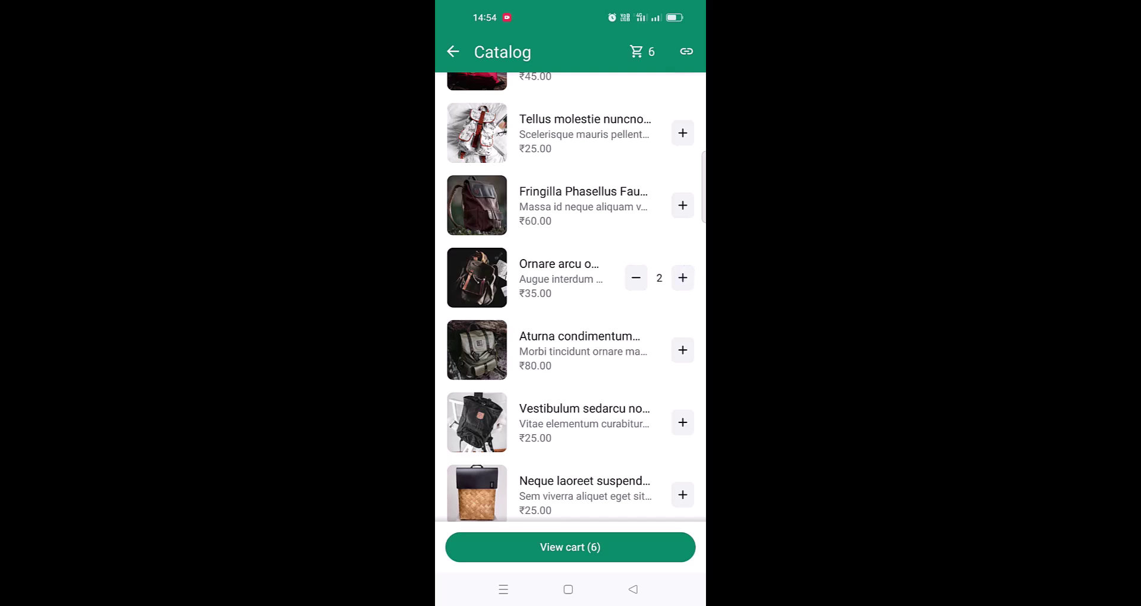
scroll(654, 438, "down", 2)
scroll(668, 445, "down", 2)
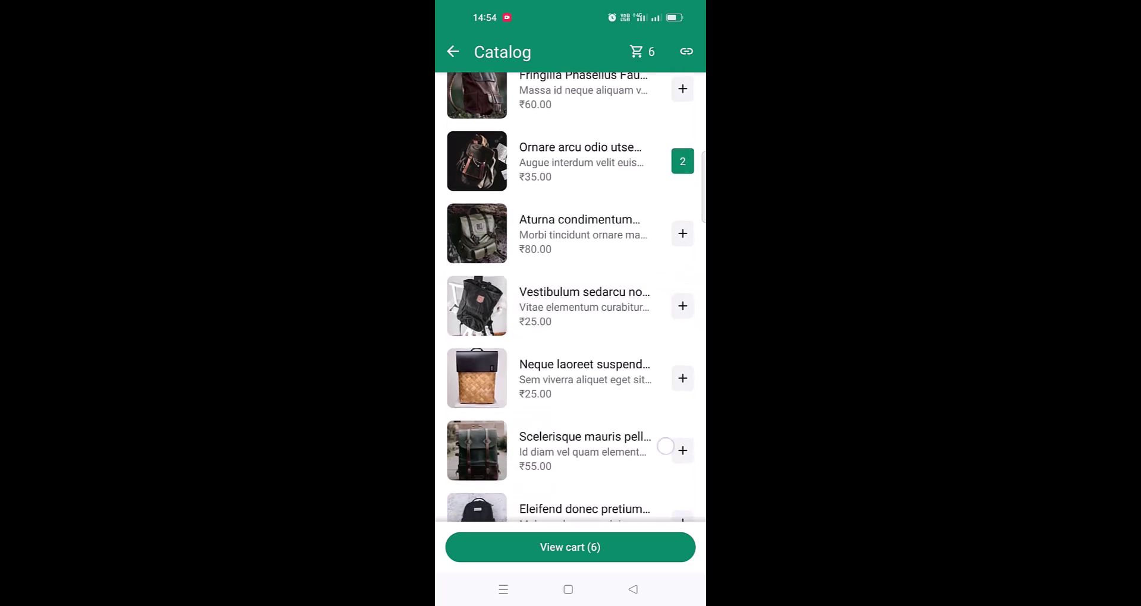
scroll(571, 298, "down", 2)
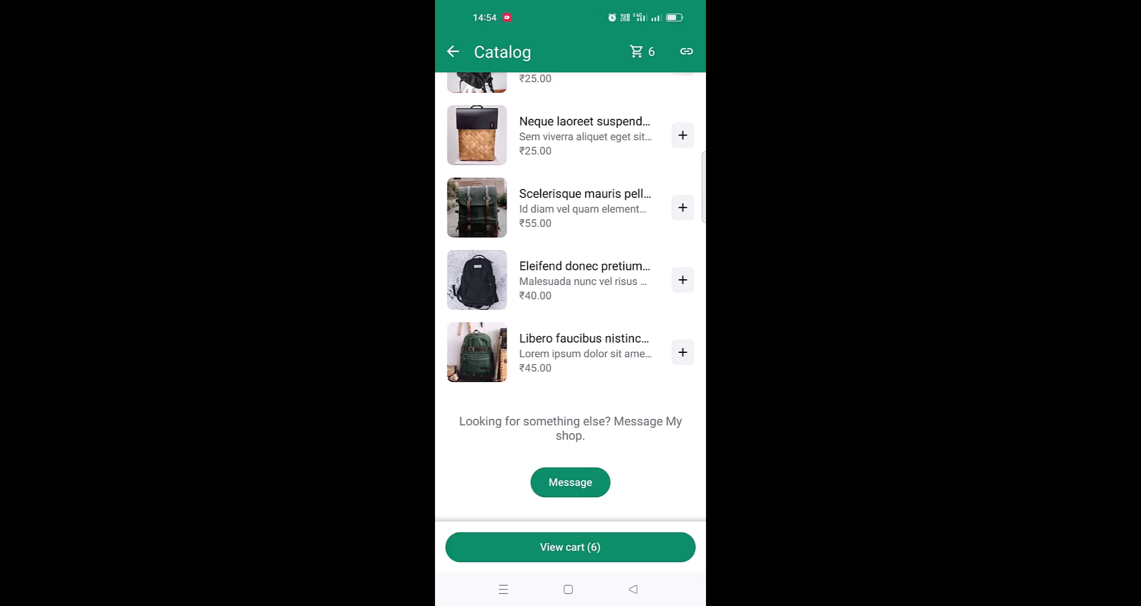
left_click(685, 352)
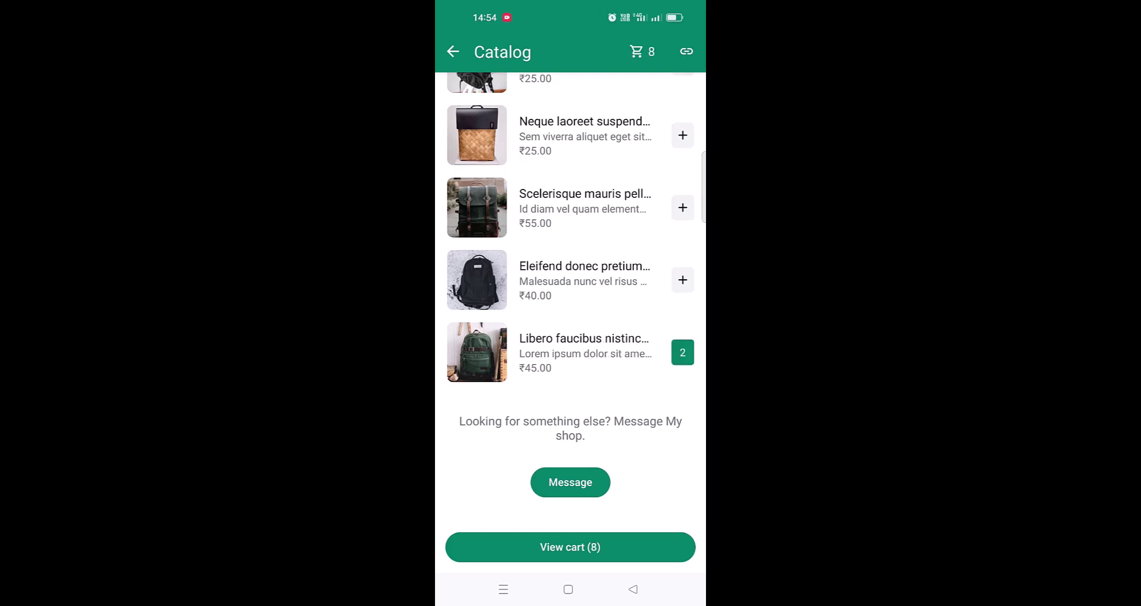
Raise the Donec item's quantity to 3 and send the 9-item ₹330.00 cart as an order.
left_click(580, 547)
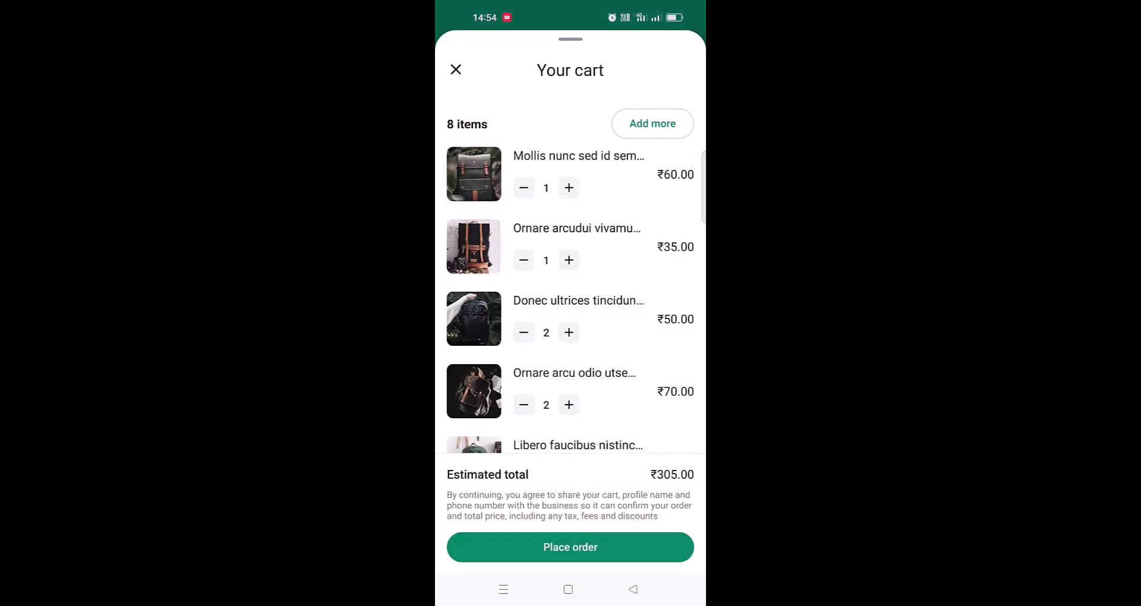
left_click_drag(570, 404, 570, 346)
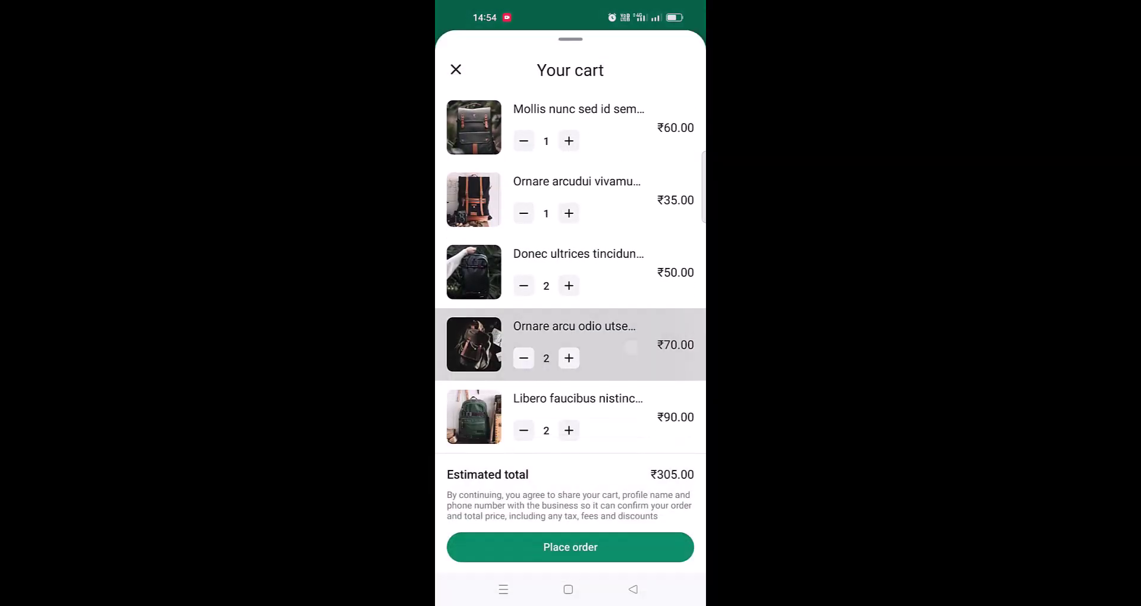
left_click(569, 286)
left_click(570, 547)
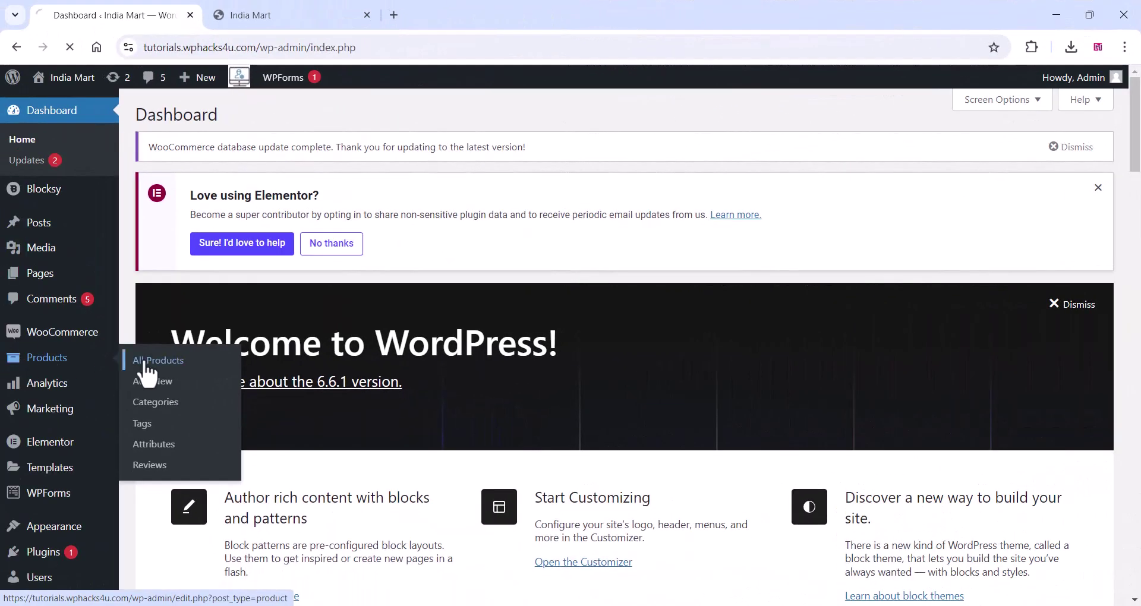
Show Products > All Products and look through the 13 store products.
left_click(146, 361)
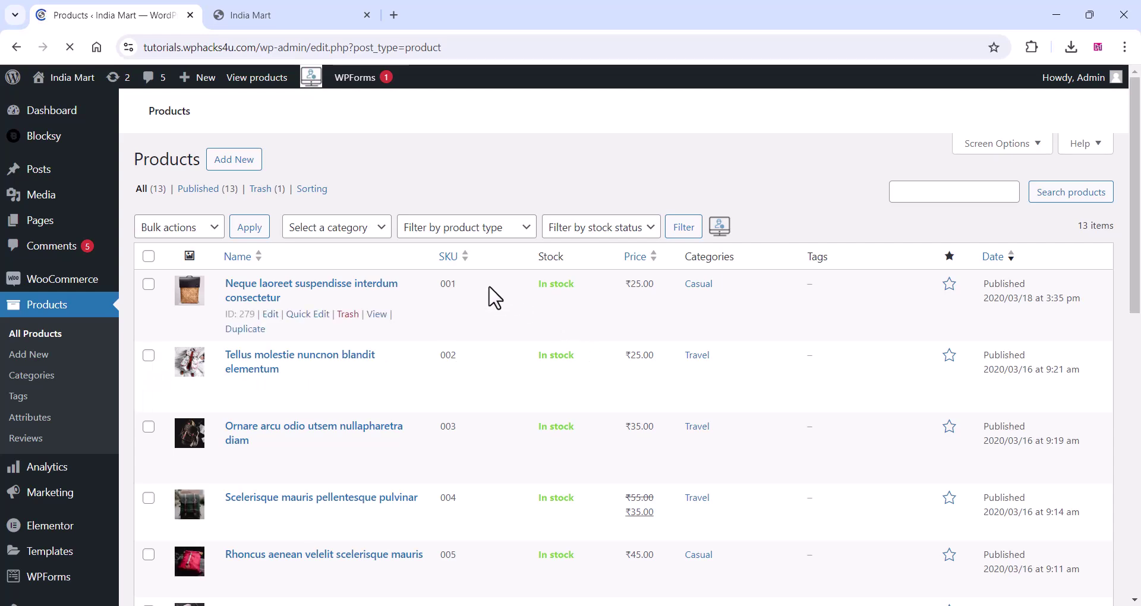
scroll(494, 297, "down", 10)
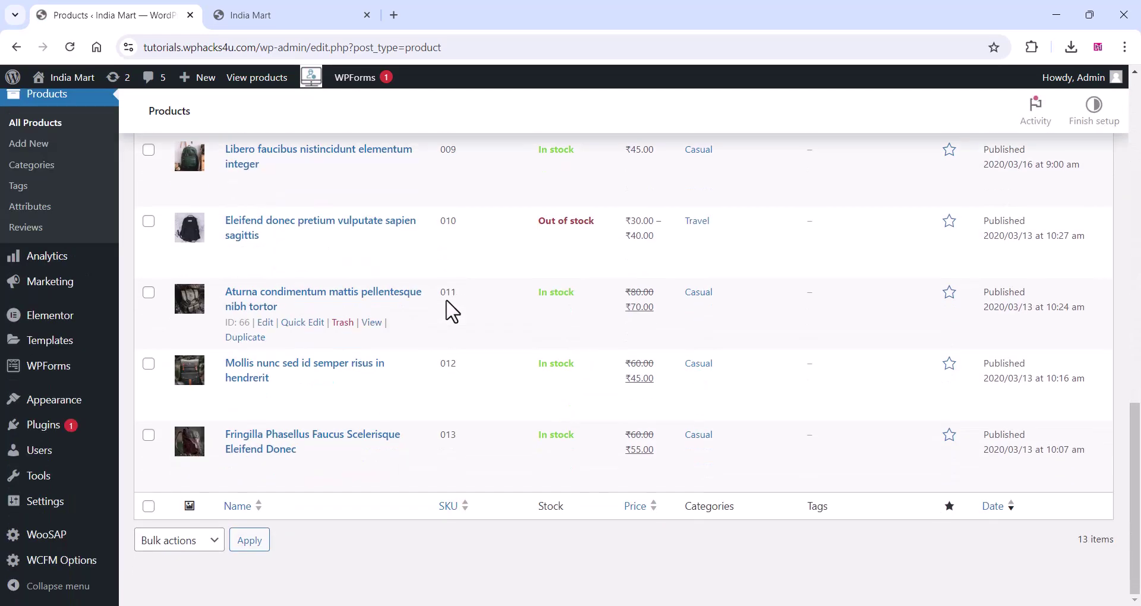
scroll(452, 311, "up", 10)
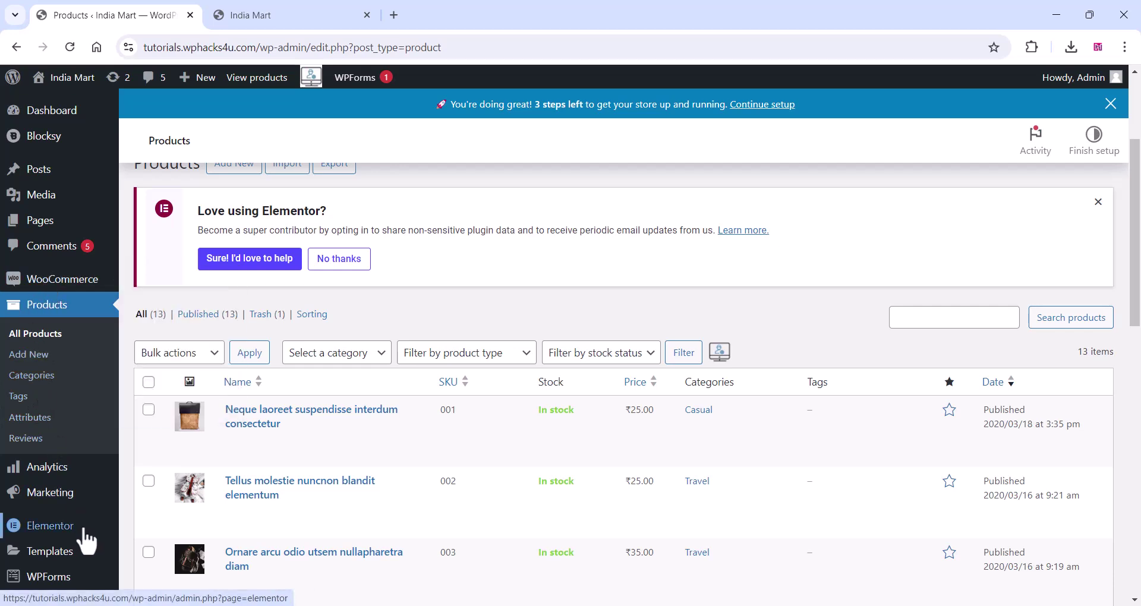
scroll(51, 300, "down", 4)
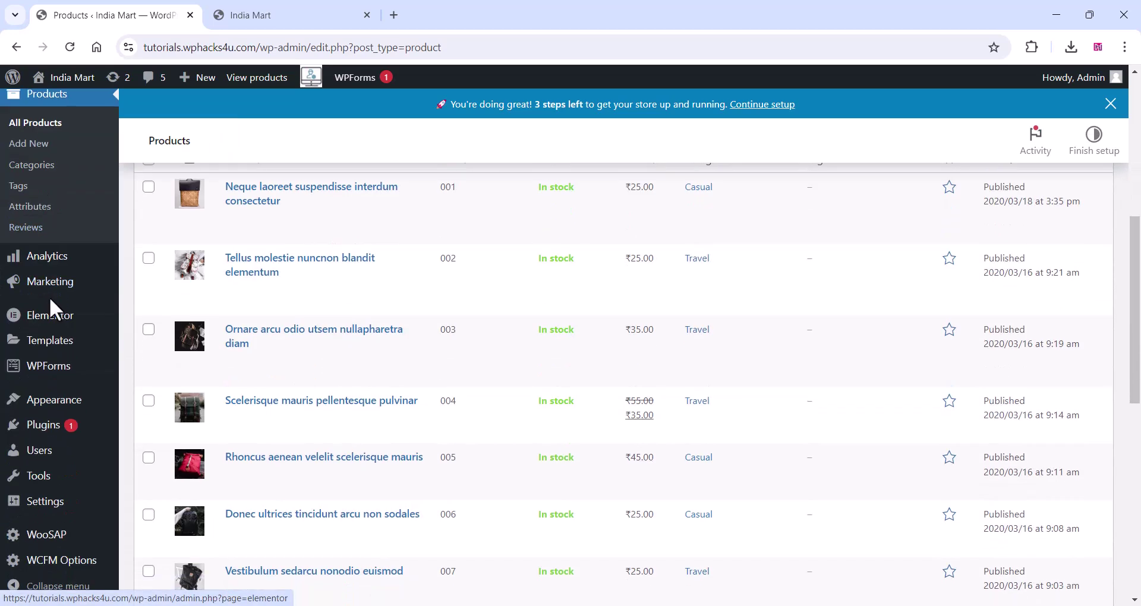
mouse_move(44, 438)
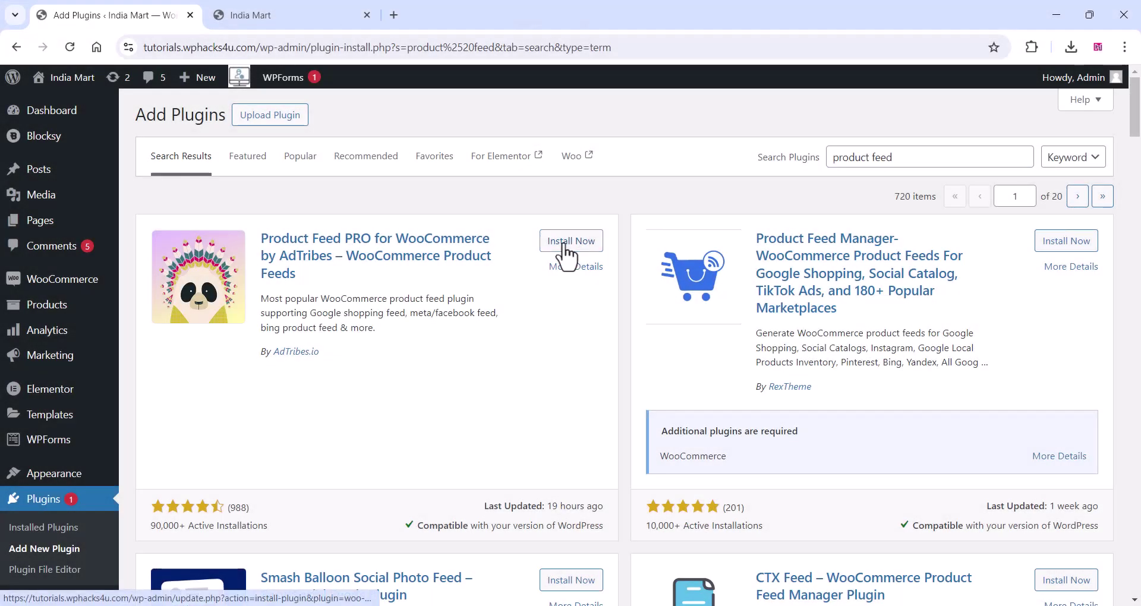
Install and activate Product Feed PRO, then open its settings page.
left_click(565, 246)
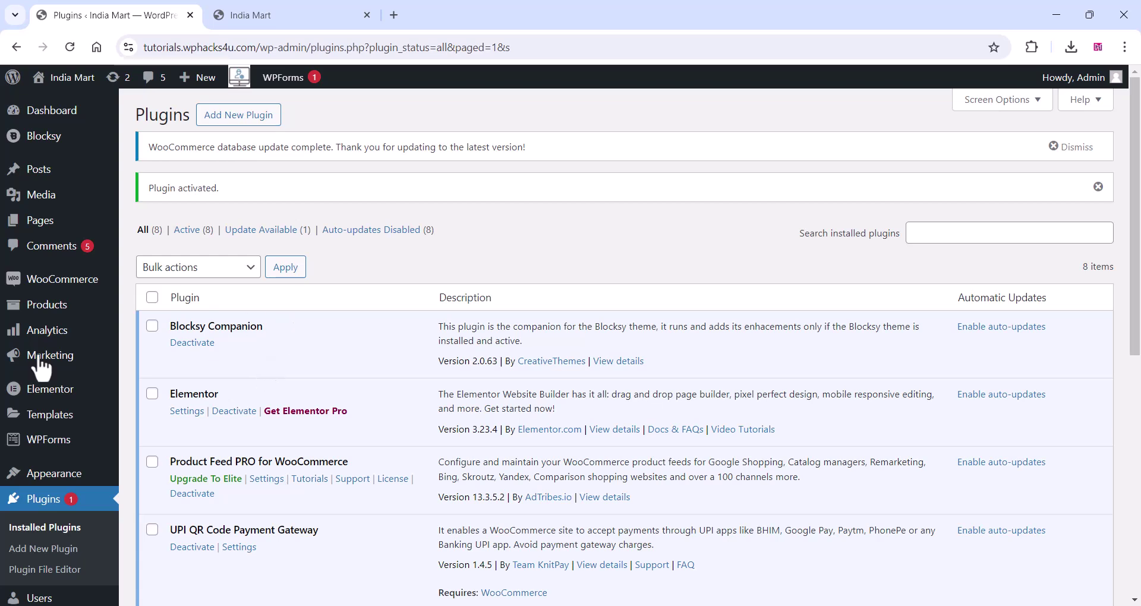
left_click(262, 480)
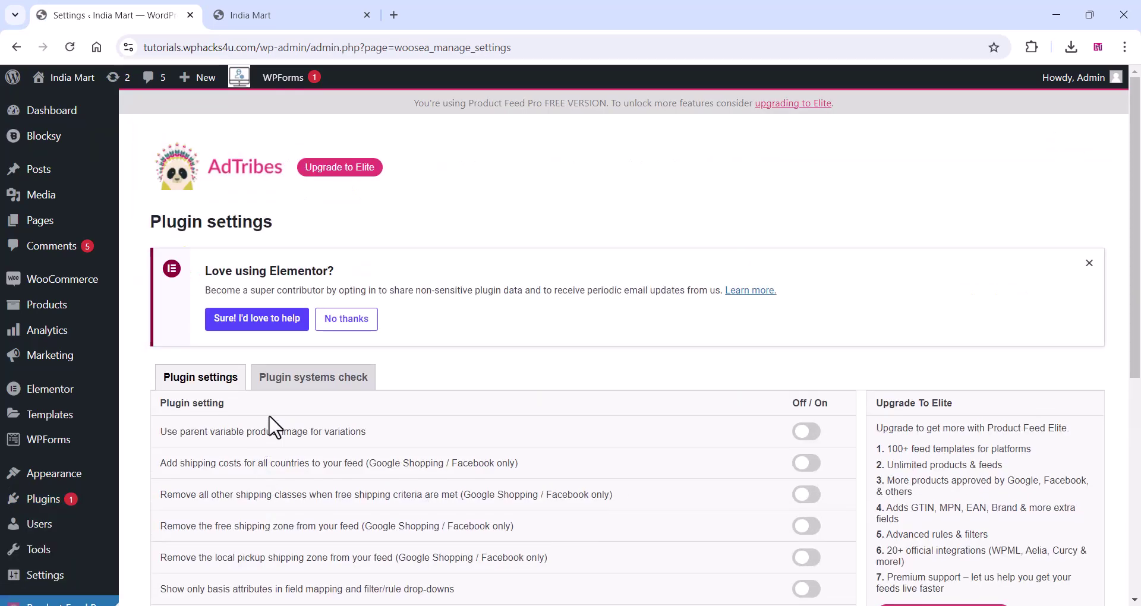
scroll(268, 436, "down", 2)
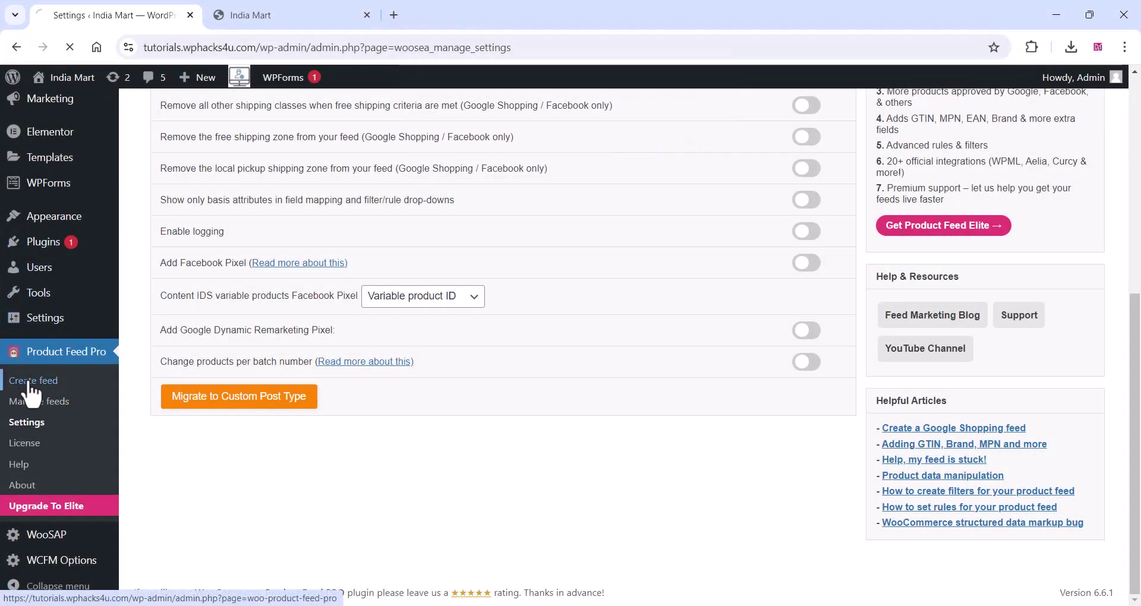
Name the new feed 'facebook tools' and set its country to India.
scroll(454, 320, "down", 5)
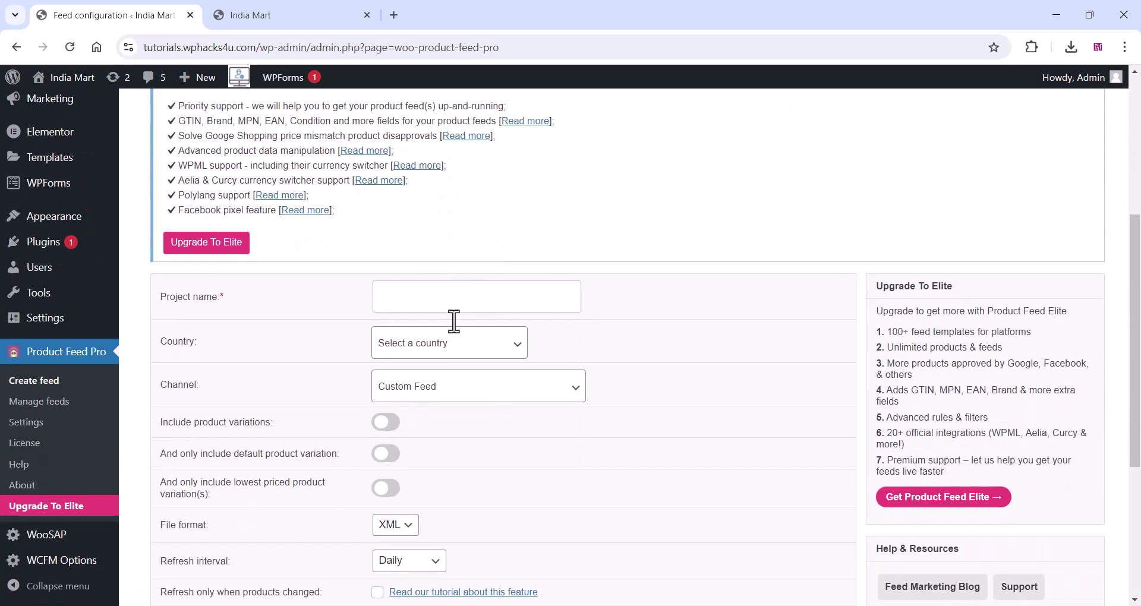
left_click(427, 299)
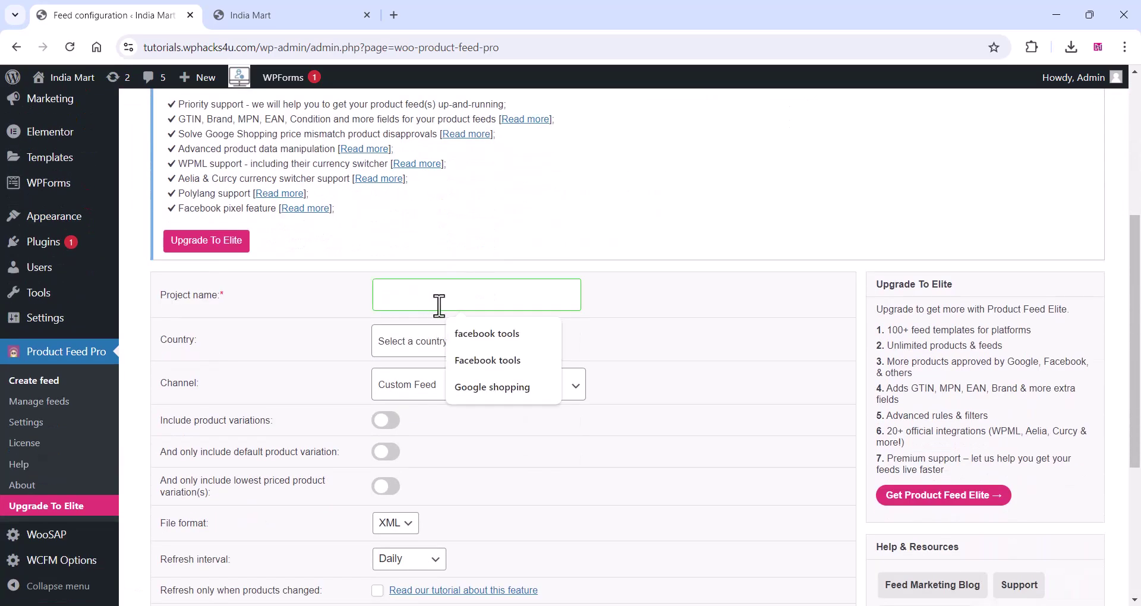
left_click(492, 342)
scroll(325, 365, "down", 1)
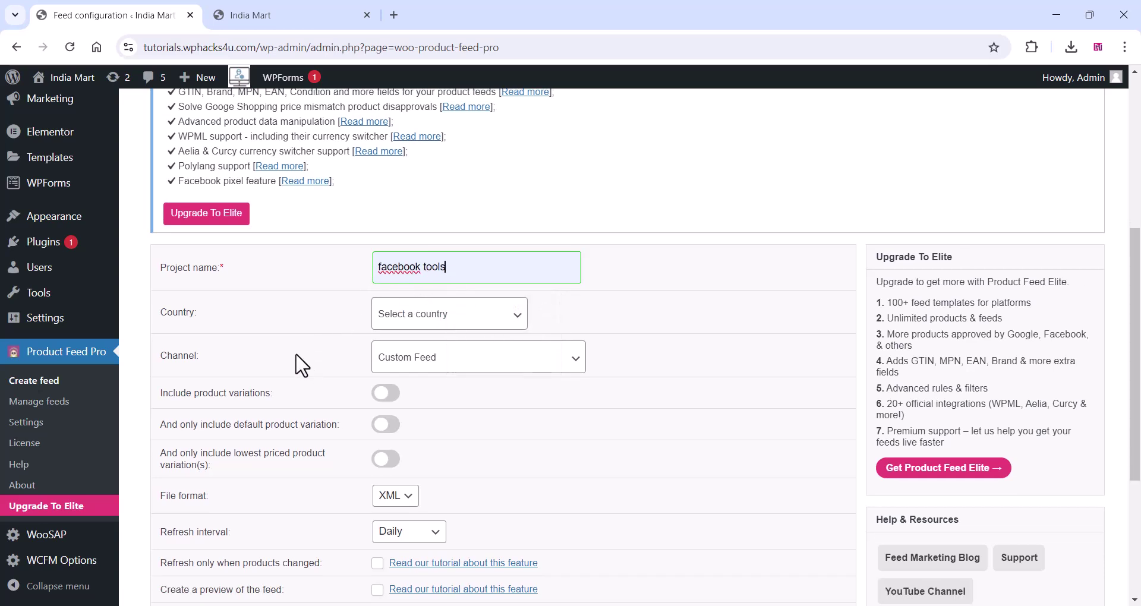
left_click(462, 284)
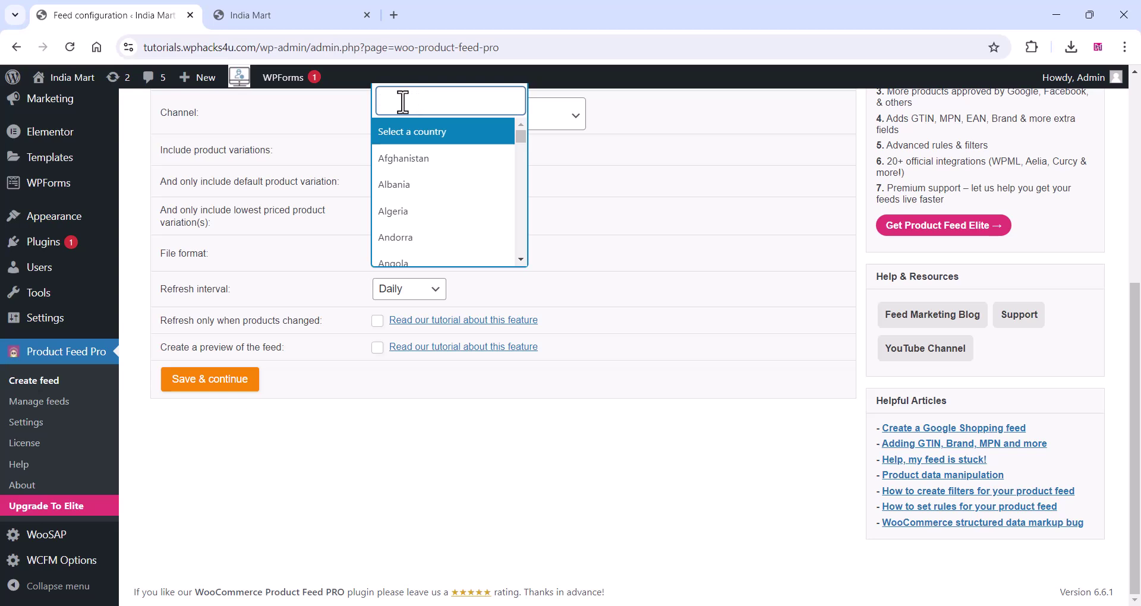
type("ind")
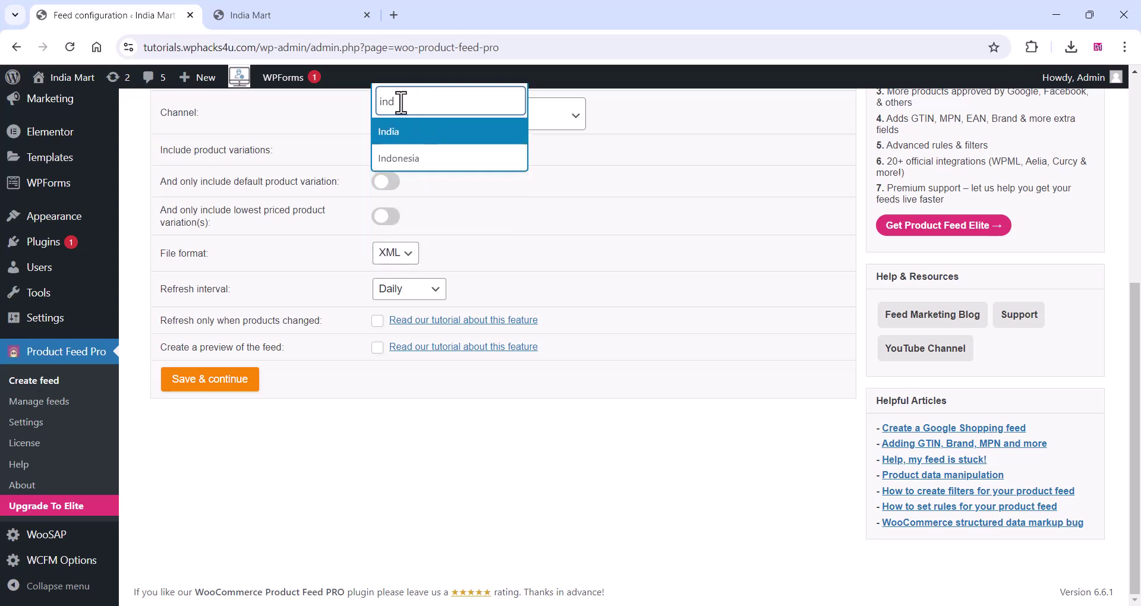
left_click(387, 133)
Choose the Meta / Facebook Catalog Feed / Instagram channel and include product variations.
scroll(291, 390, "down", 1)
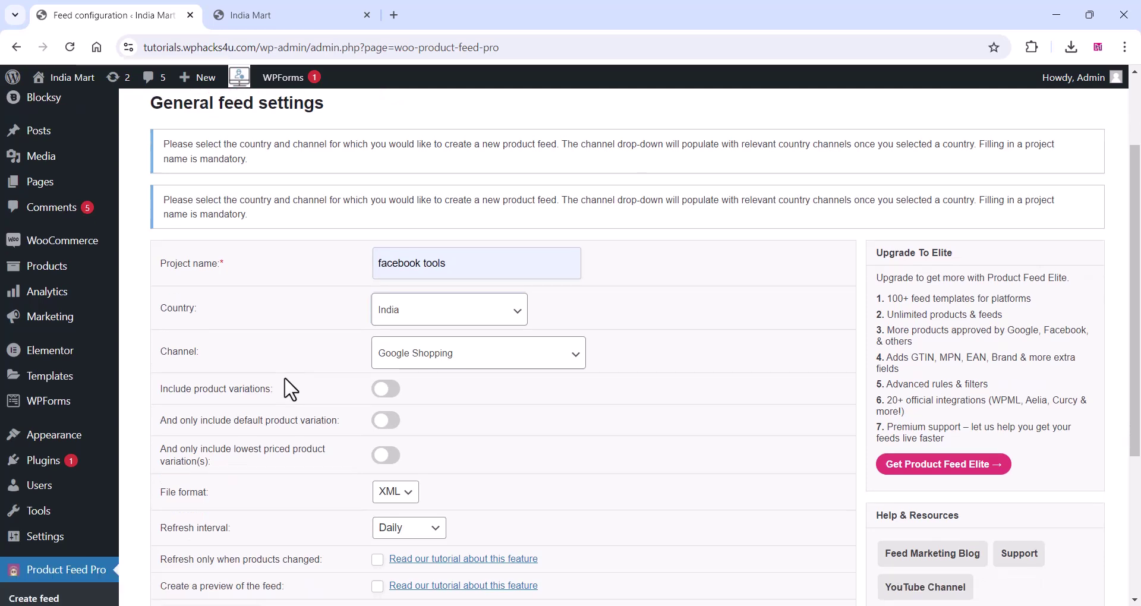
scroll(291, 389, "down", 2)
left_click(458, 245)
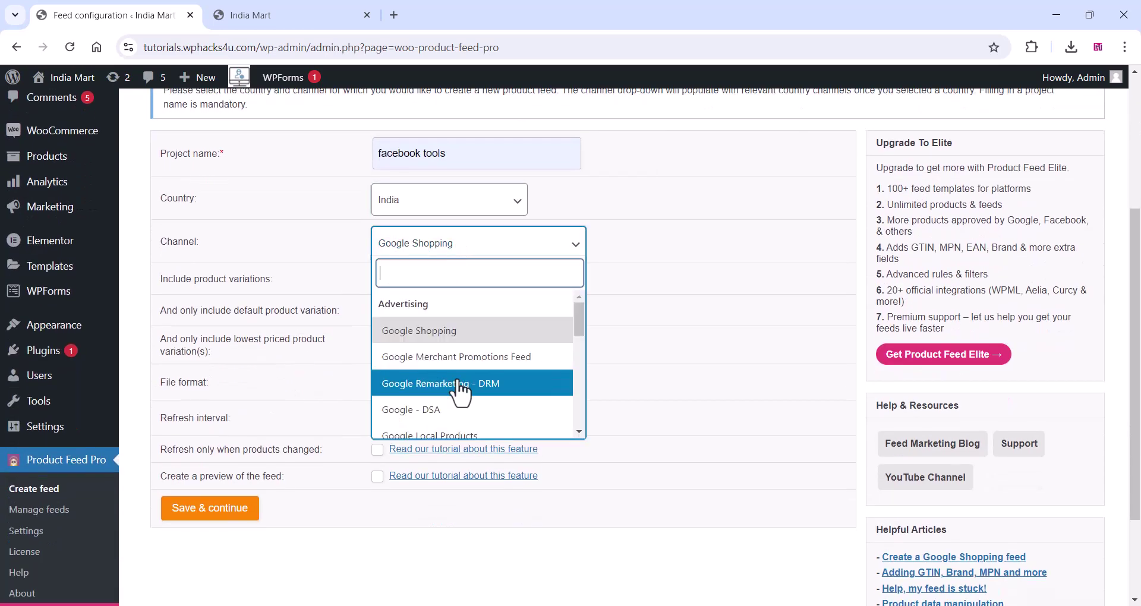
type("face")
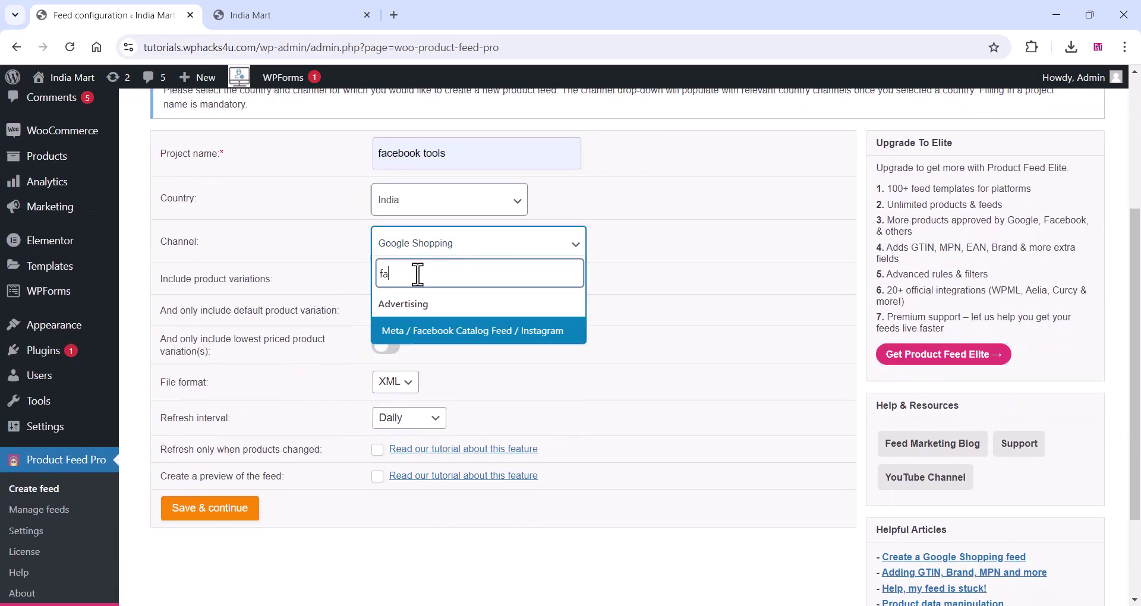
left_click(447, 332)
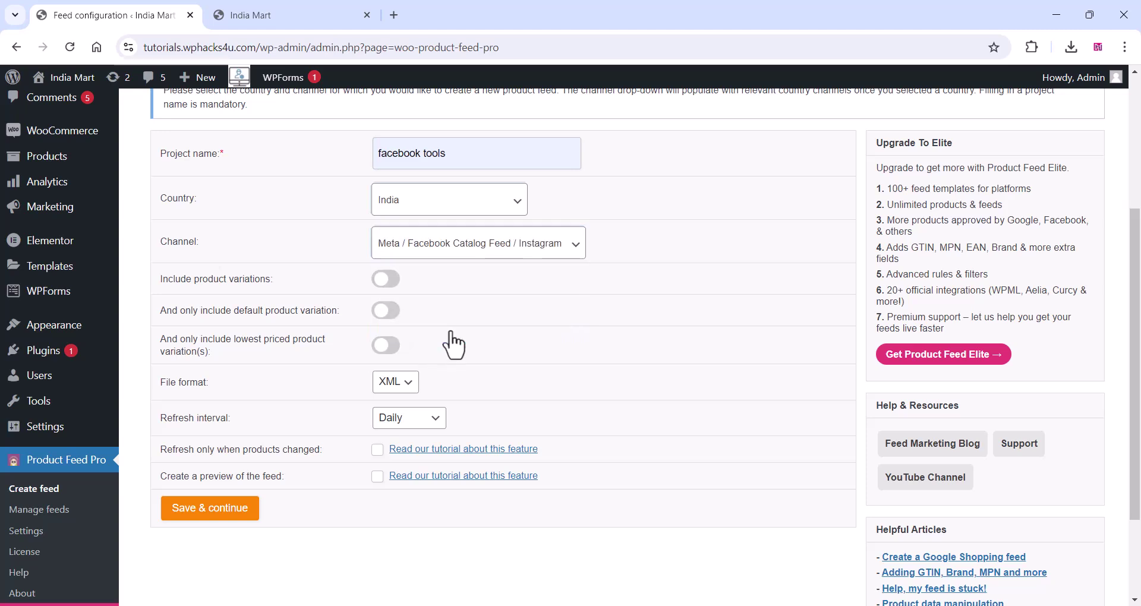
left_click(386, 278)
Map the feed's brand attribute to SKU and review the price → Regular price (INR) mappings.
left_click(226, 506)
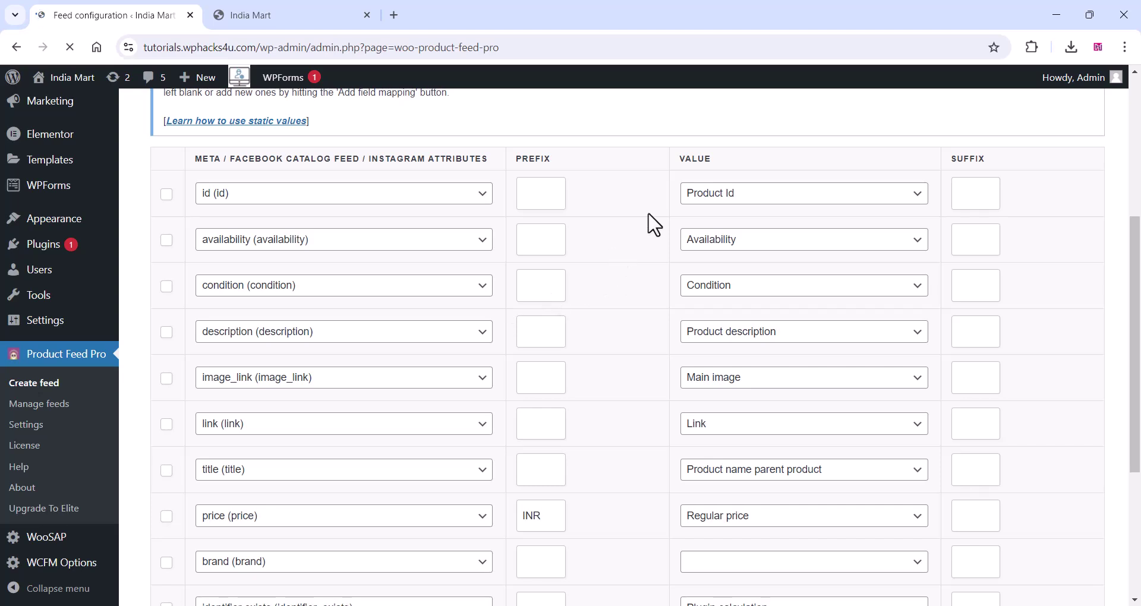
scroll(783, 267, "down", 3)
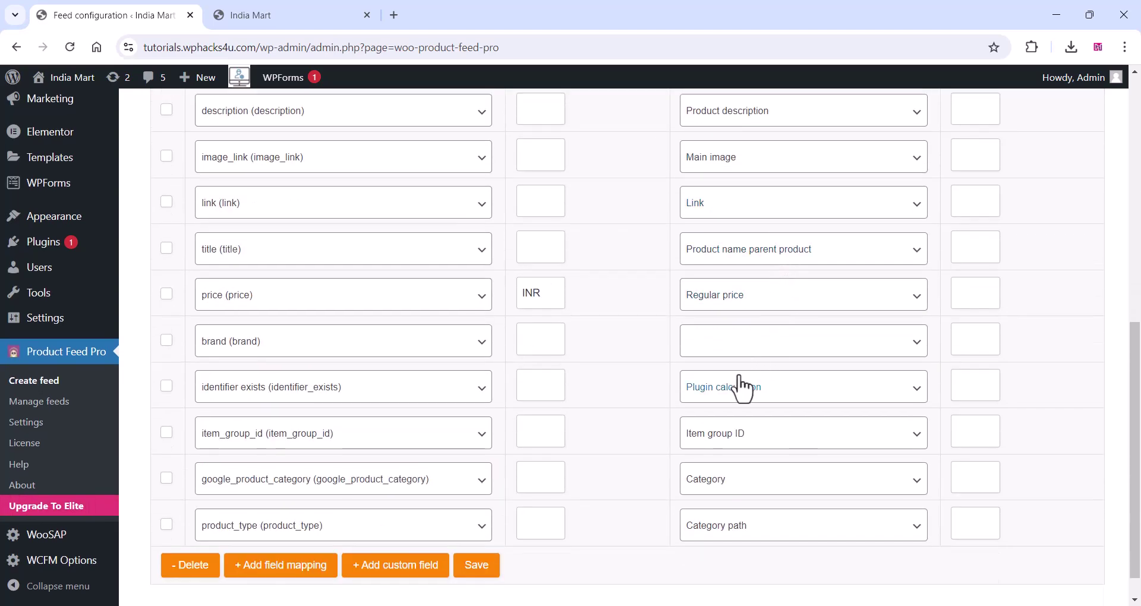
left_click(790, 348)
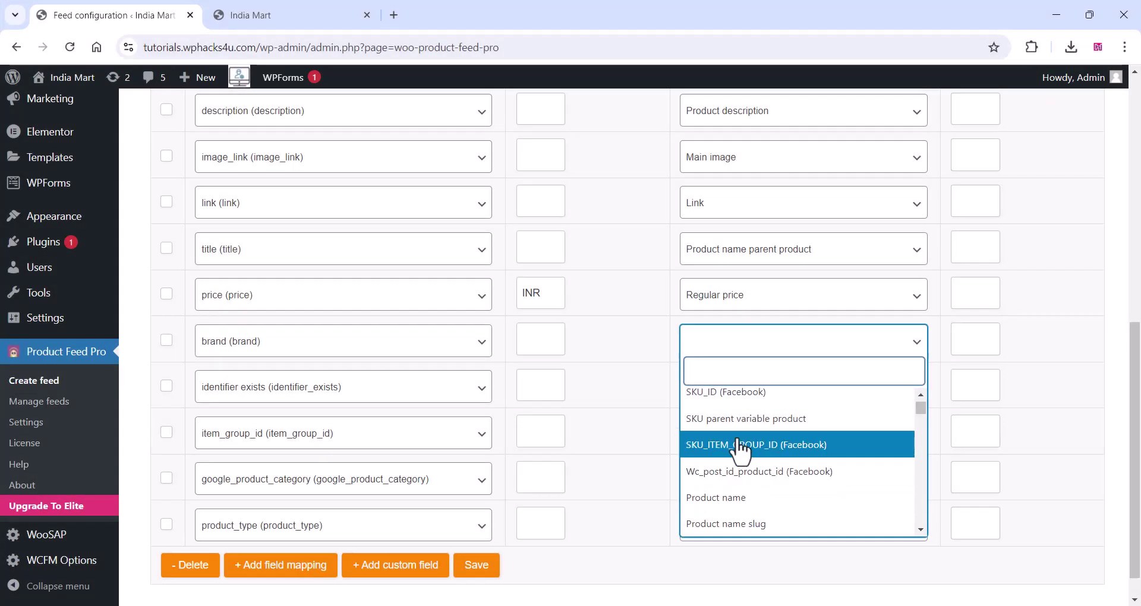
scroll(739, 452, "up", 1)
scroll(736, 443, "up", 2)
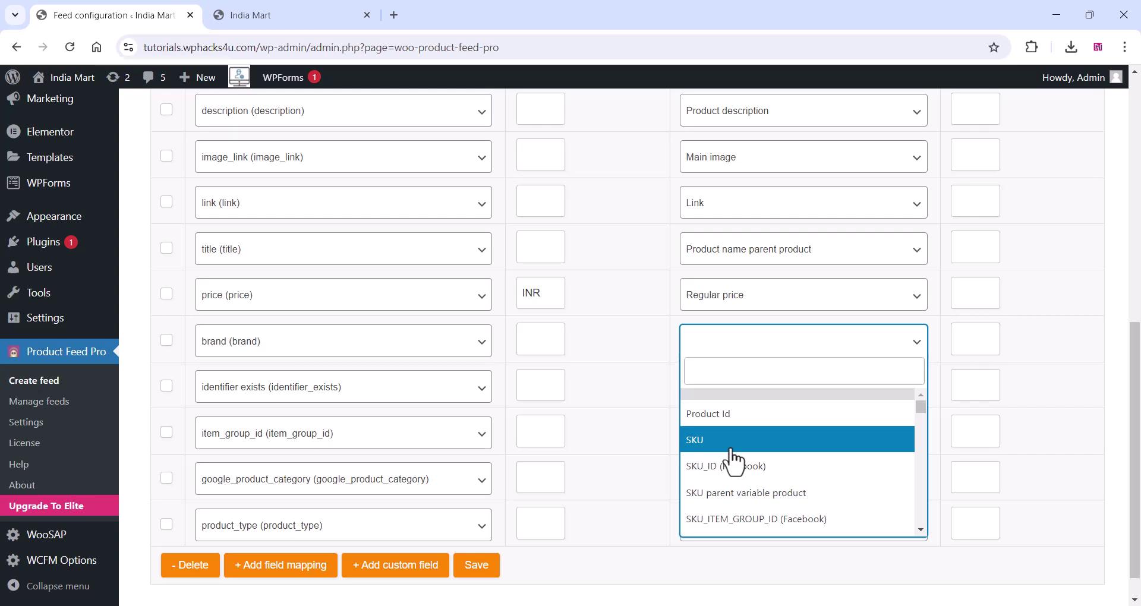
left_click(731, 447)
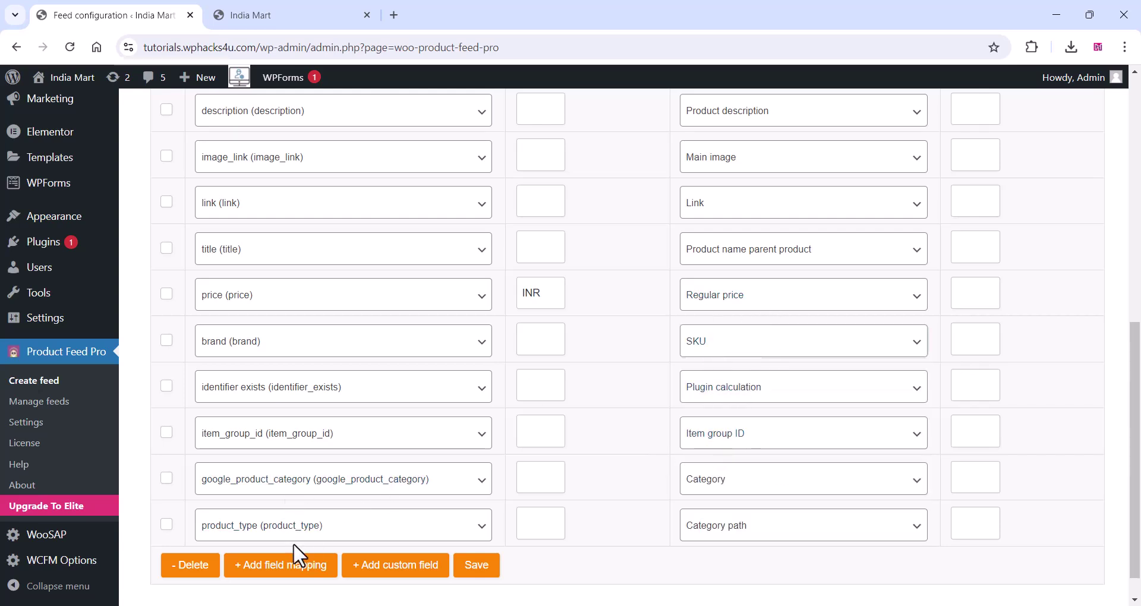
scroll(601, 551, "down", 1)
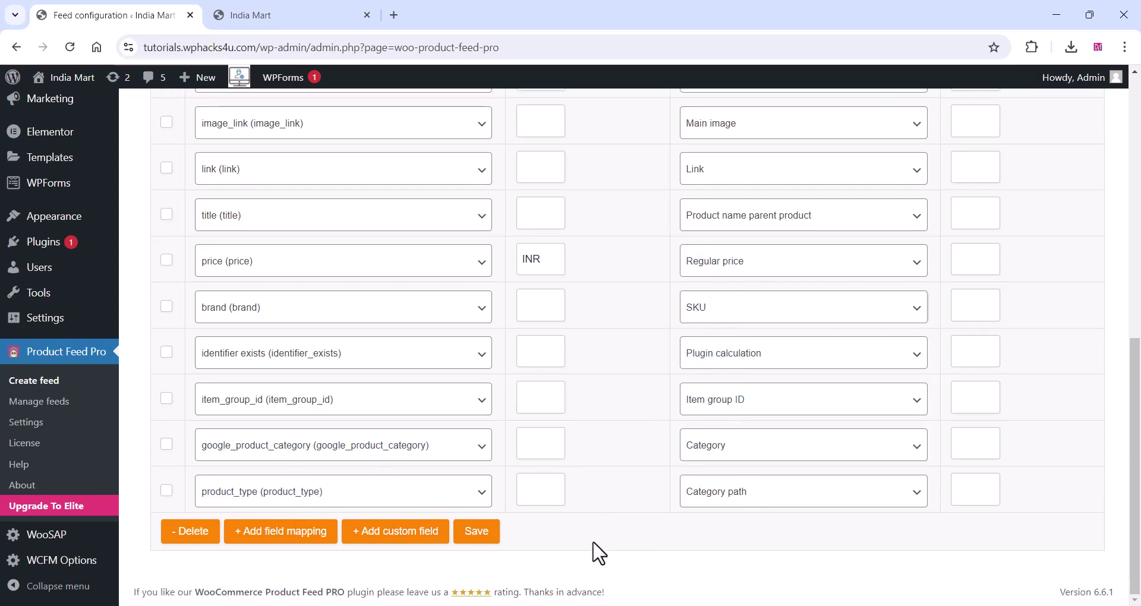
scroll(599, 552, "up", 4)
scroll(599, 552, "down", 4)
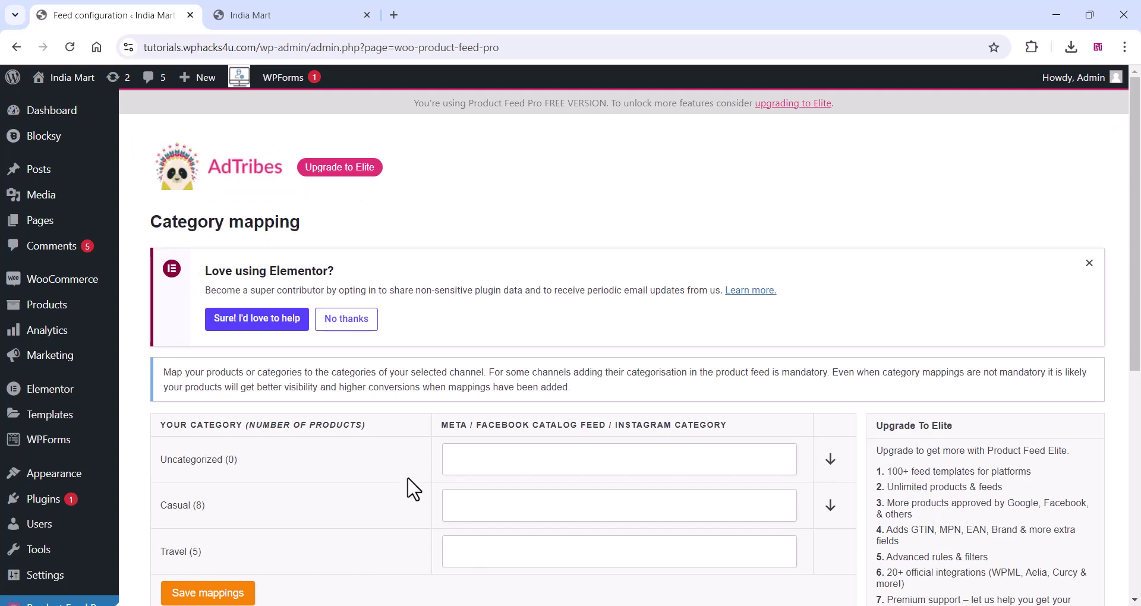
Review the Casual and Travel category mappings and continue past Filters and rules.
scroll(376, 474, "down", 2)
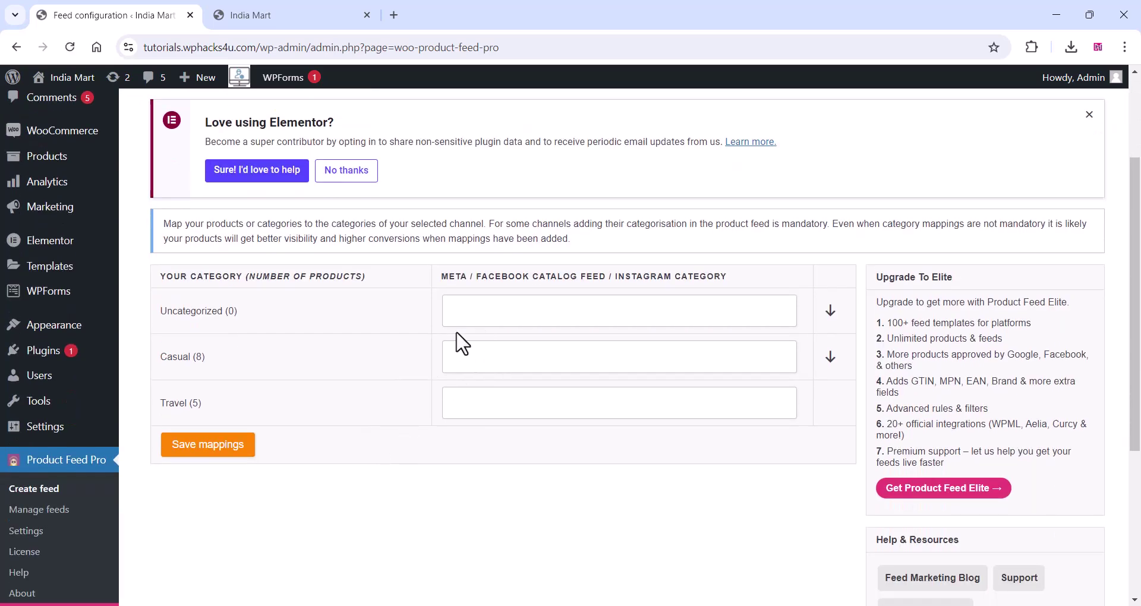
left_click_drag(158, 357, 242, 369)
left_click_drag(159, 403, 241, 416)
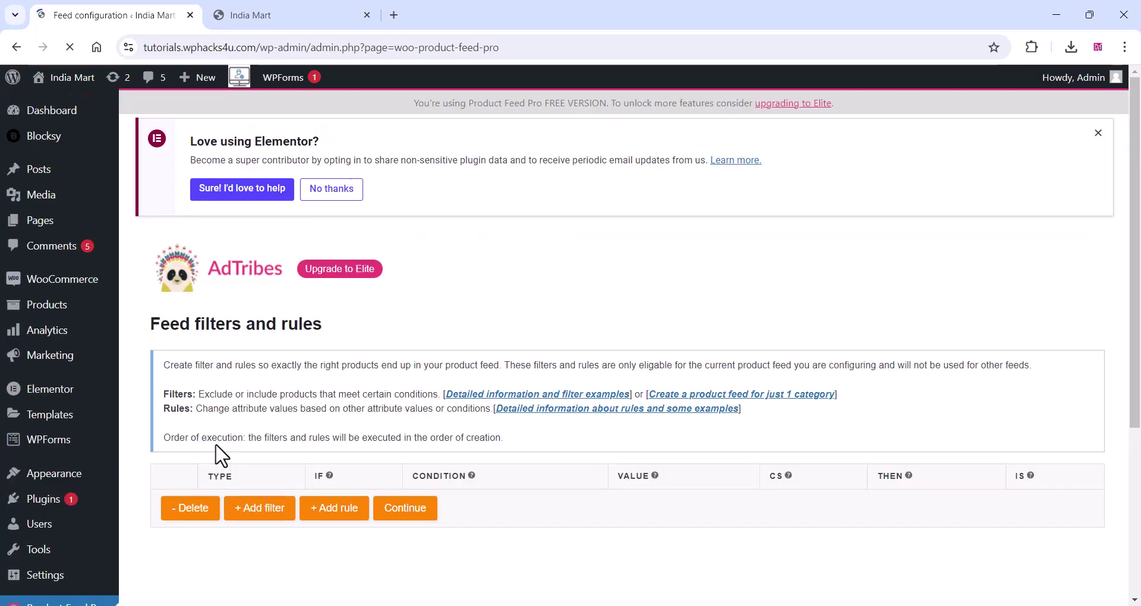
scroll(427, 371, "down", 3)
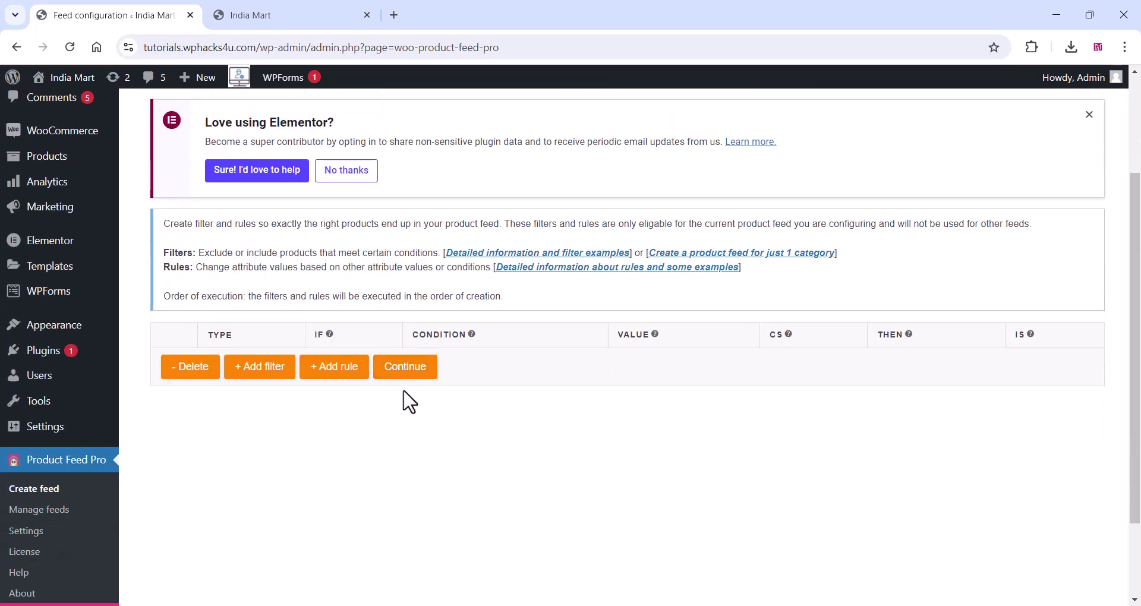
left_click(424, 369)
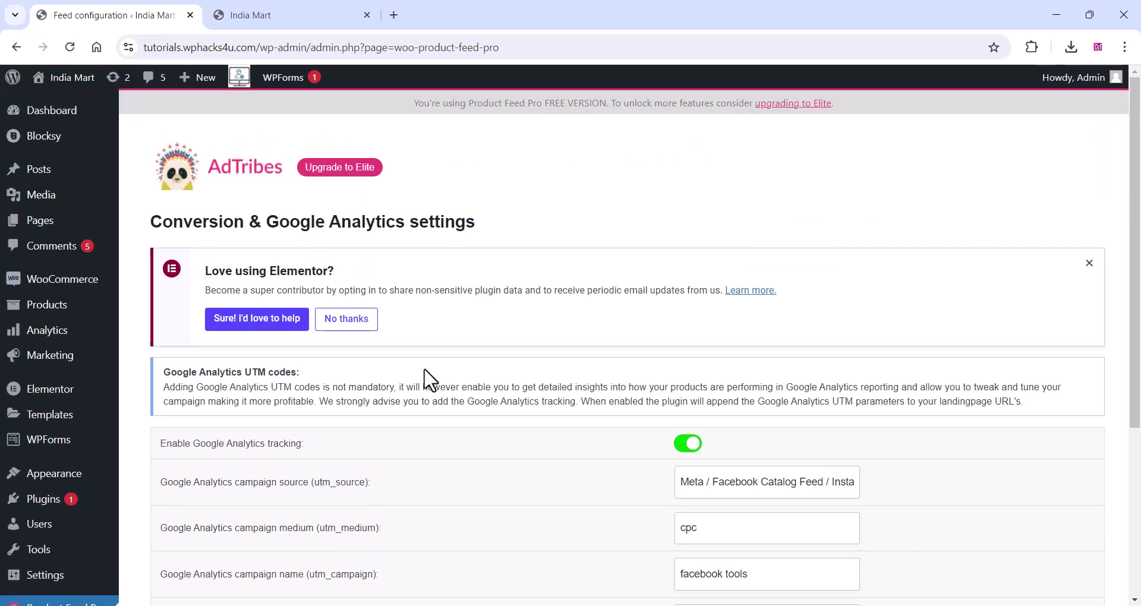
Generate the facebook tools feed and confirm it is ready as daily-refreshed XML.
scroll(430, 380, "down", 4)
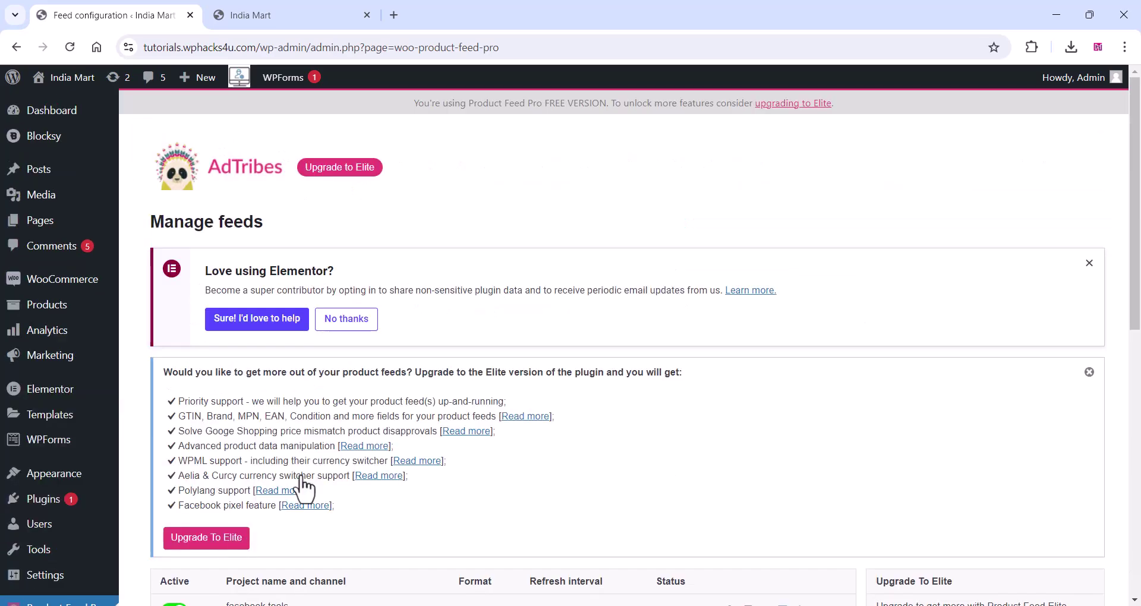
scroll(389, 360, "down", 2)
scroll(390, 360, "down", 2)
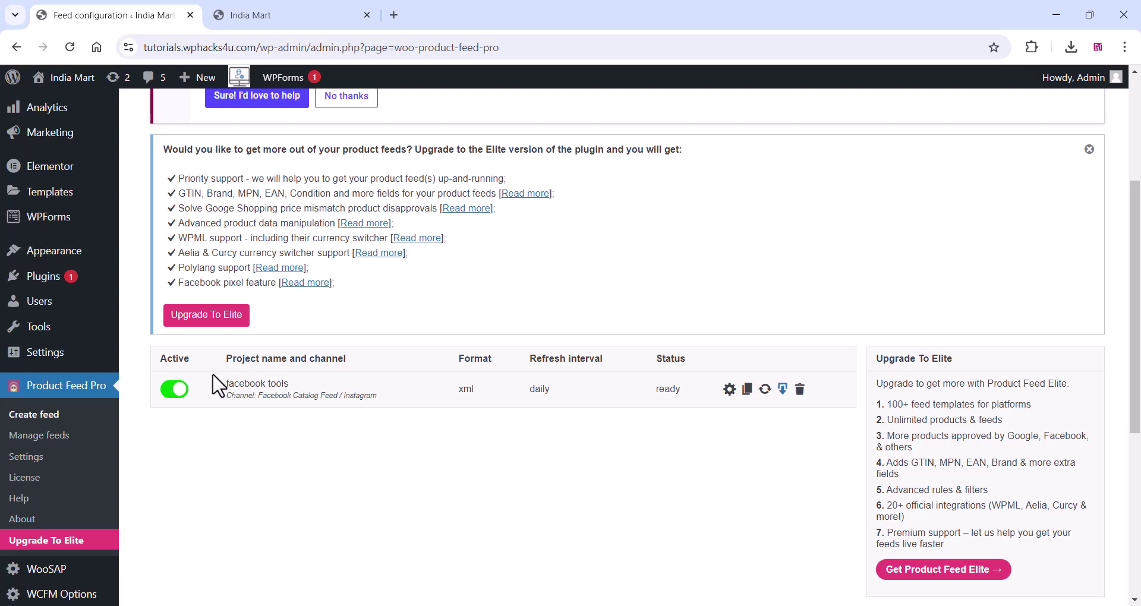
left_click_drag(221, 382, 327, 383)
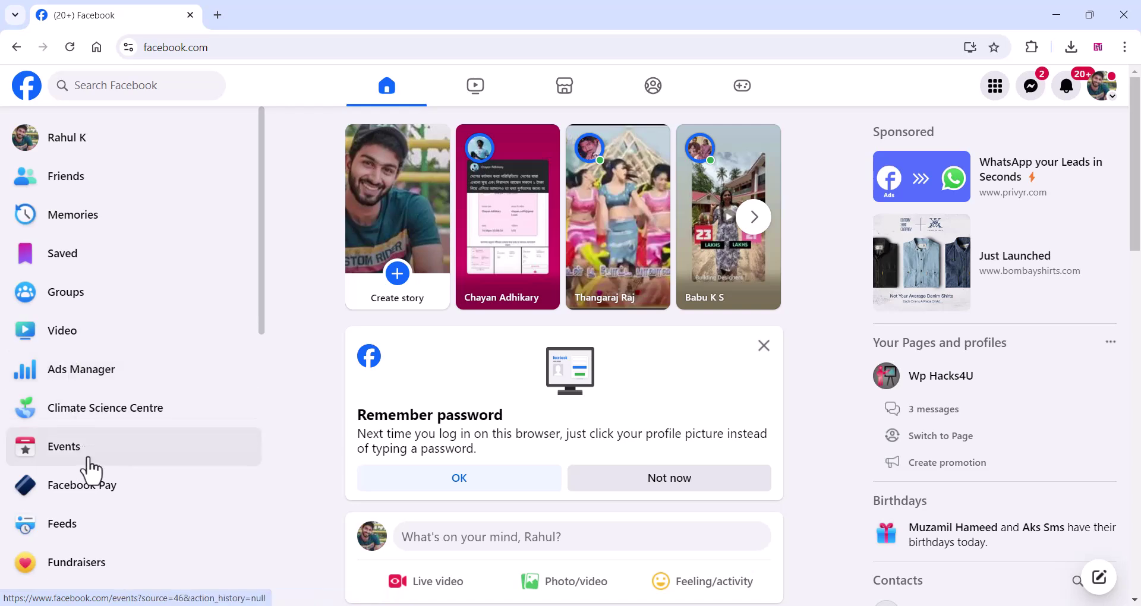
Start a new Public Page from Facebook's Pages area, reaching the empty Create a Page form.
scroll(104, 344, "down", 2)
scroll(98, 345, "down", 3)
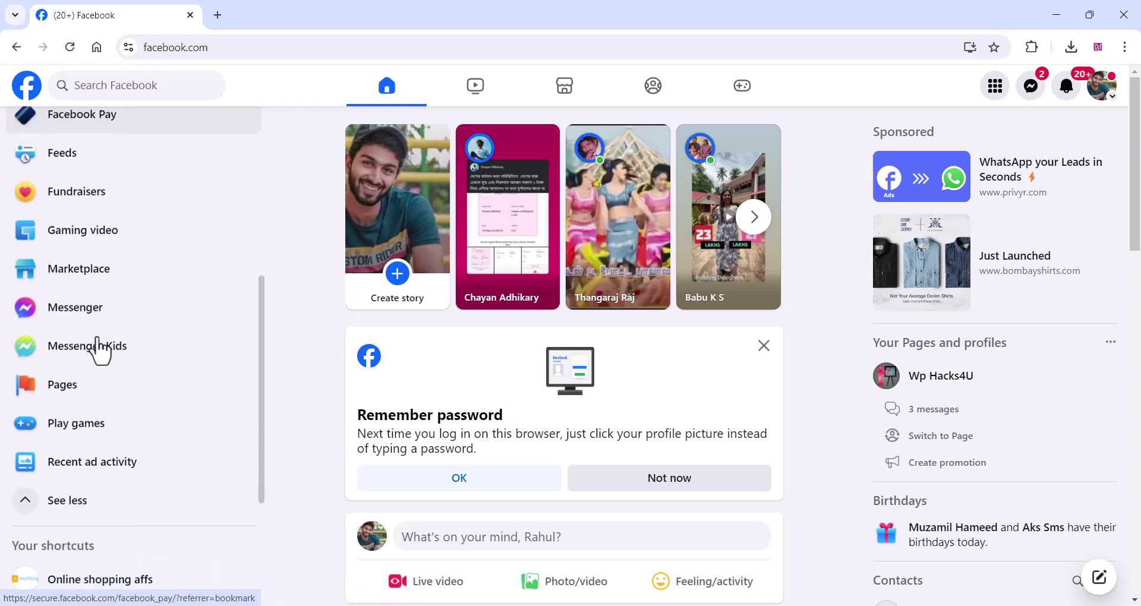
left_click(71, 400)
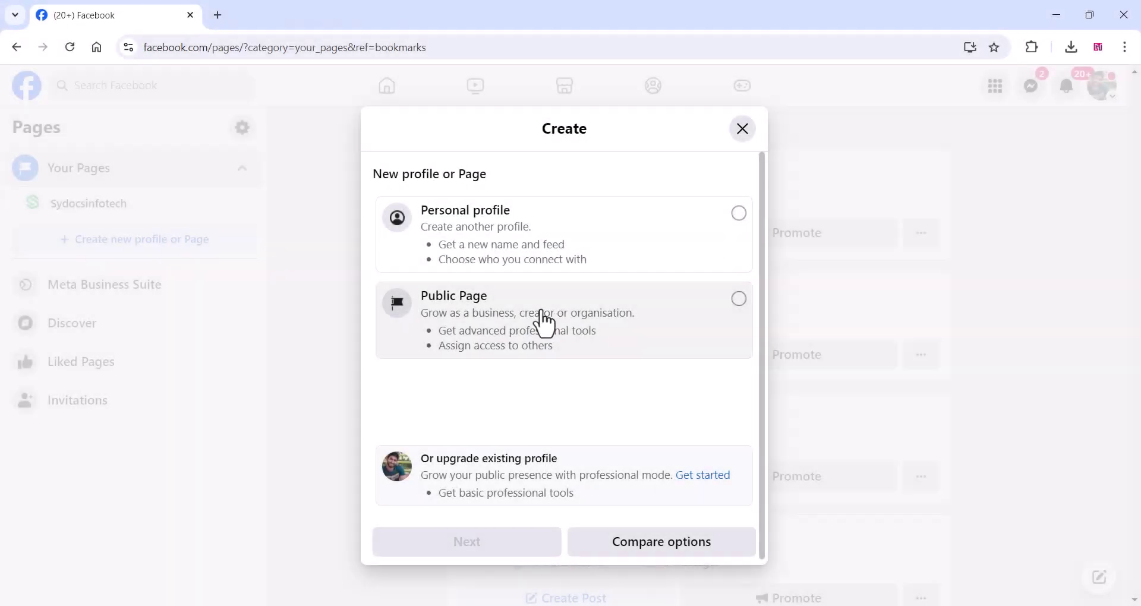
left_click(542, 322)
left_click(498, 551)
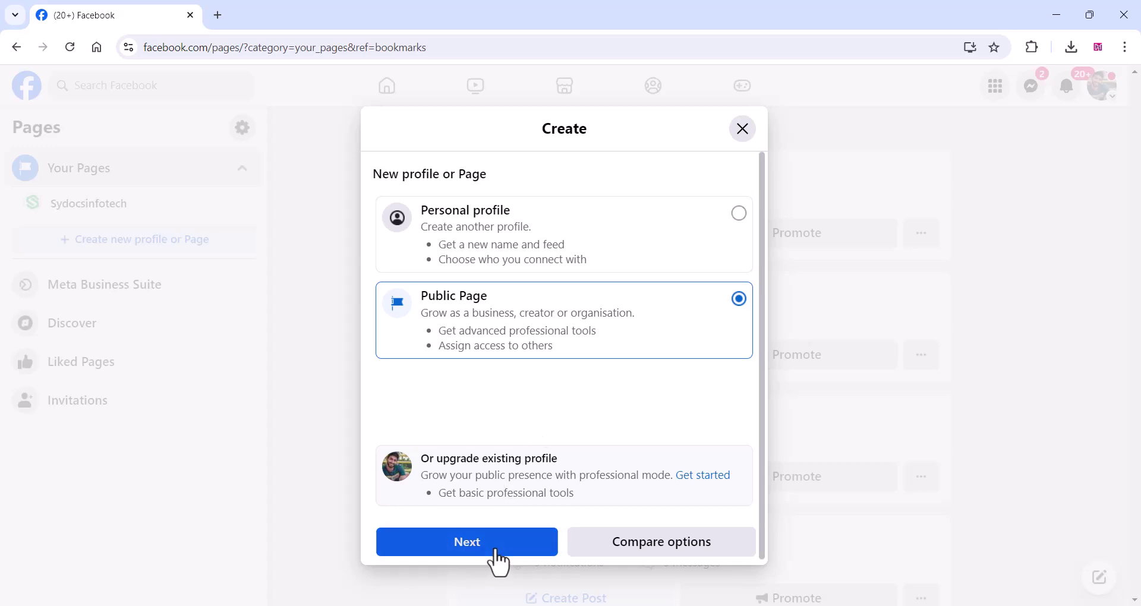
left_click(572, 542)
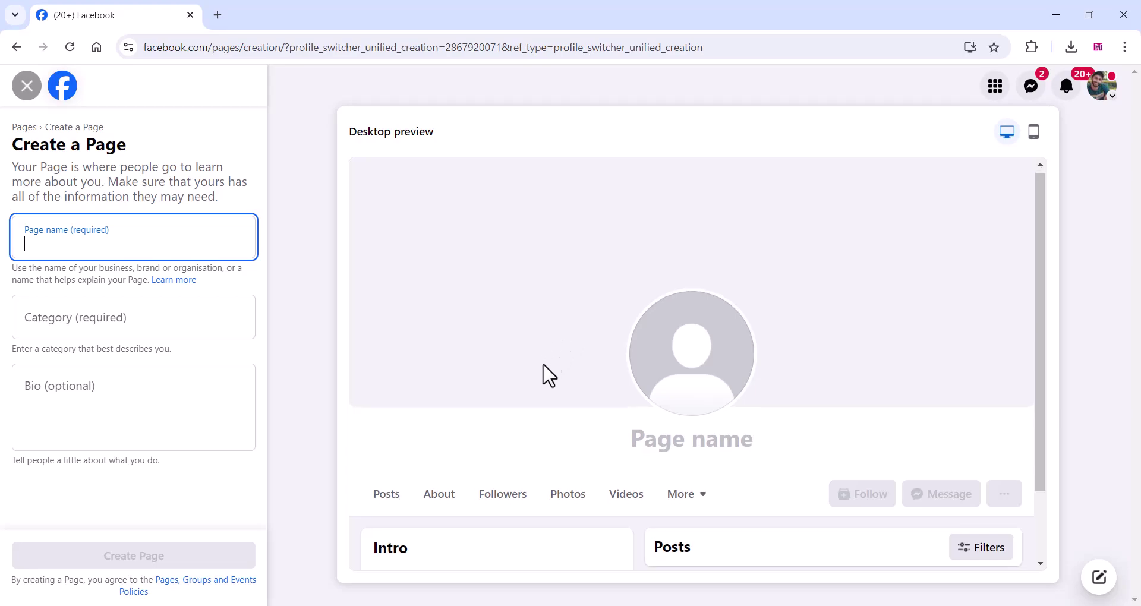
scroll(542, 375, "down", 2)
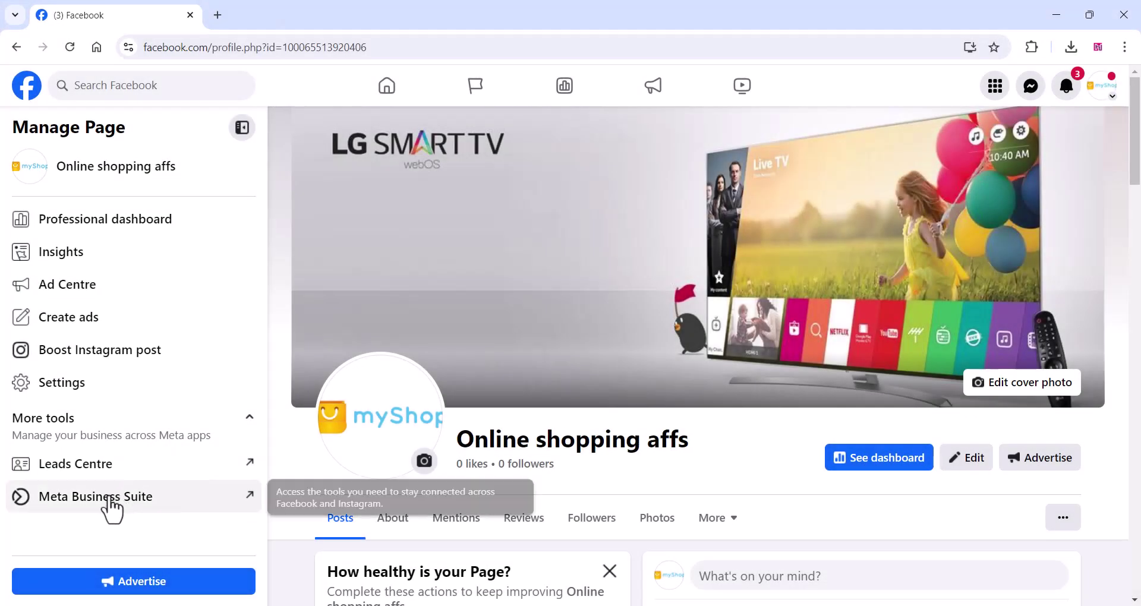
From Meta Business Suite, create a new business portfolio named My shop with contact details.
left_click(110, 509)
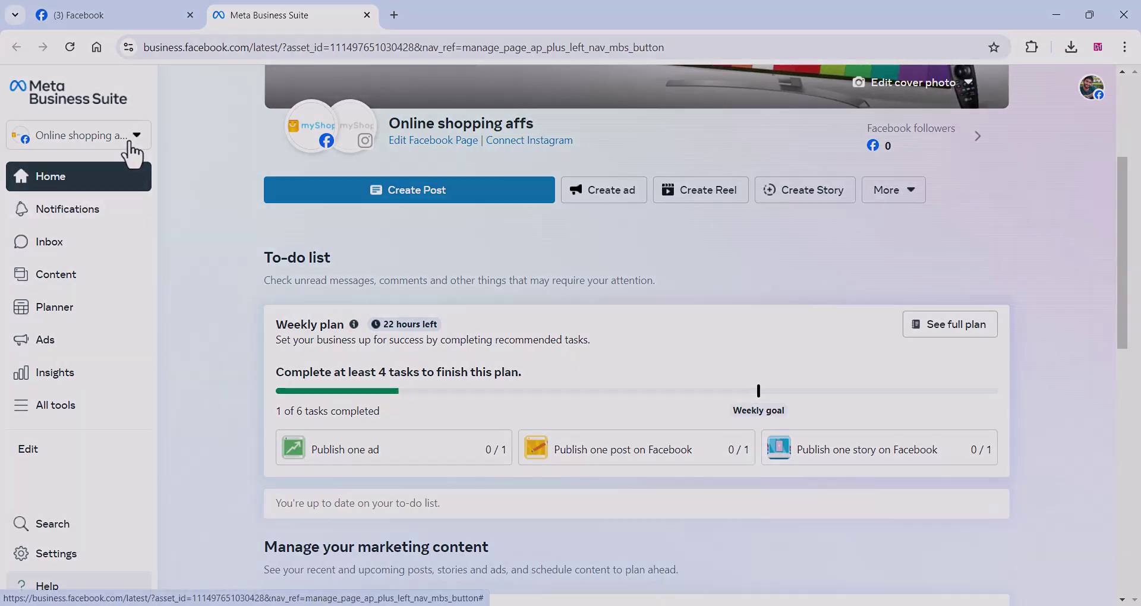
left_click(127, 145)
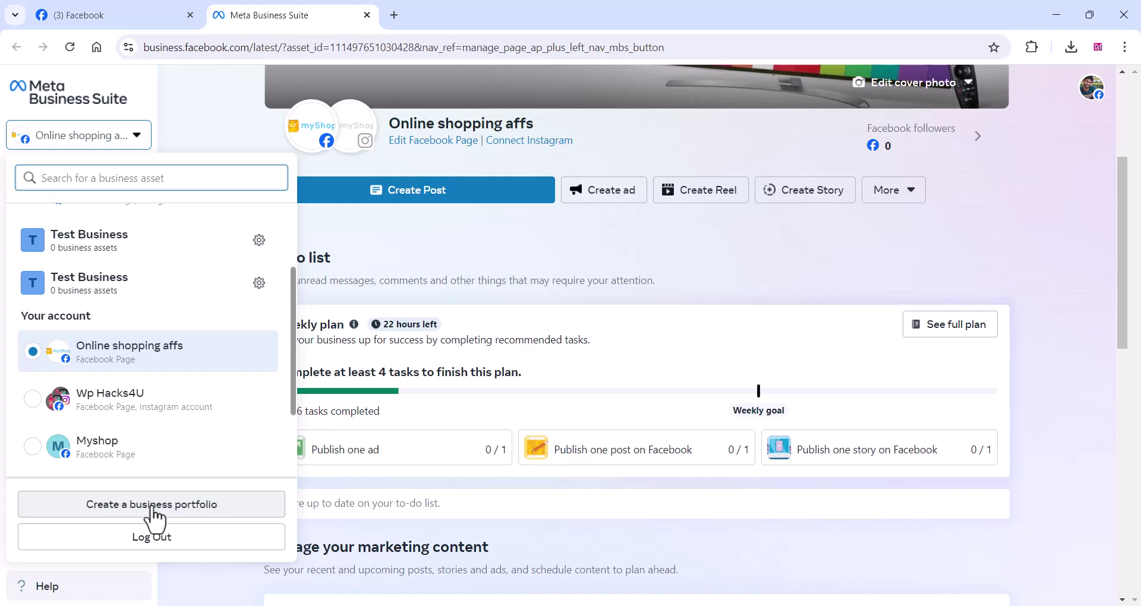
left_click(151, 506)
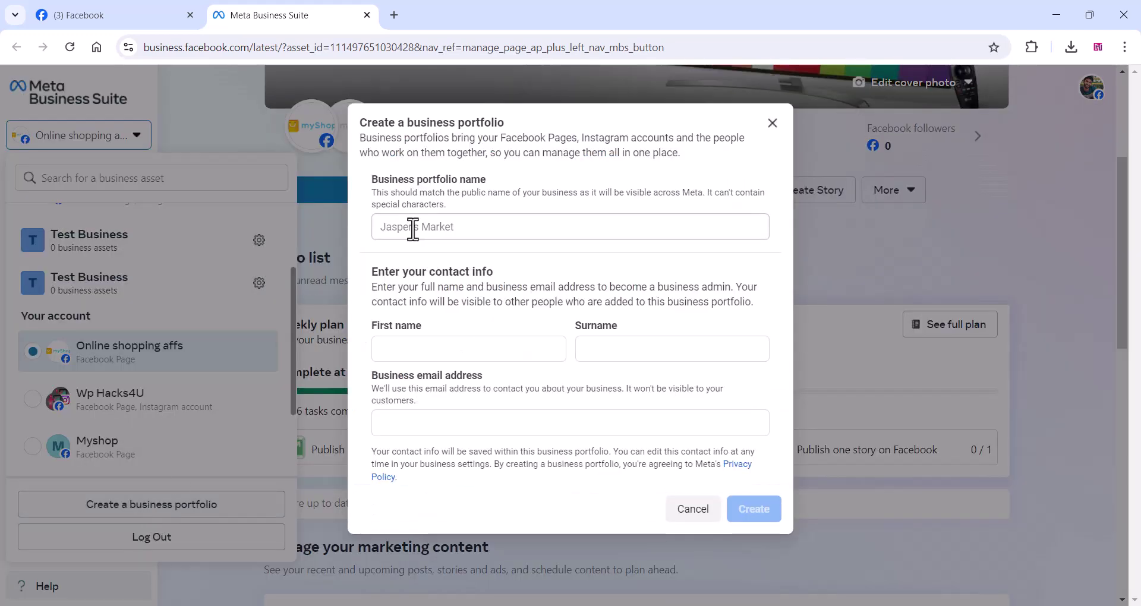
left_click(409, 228)
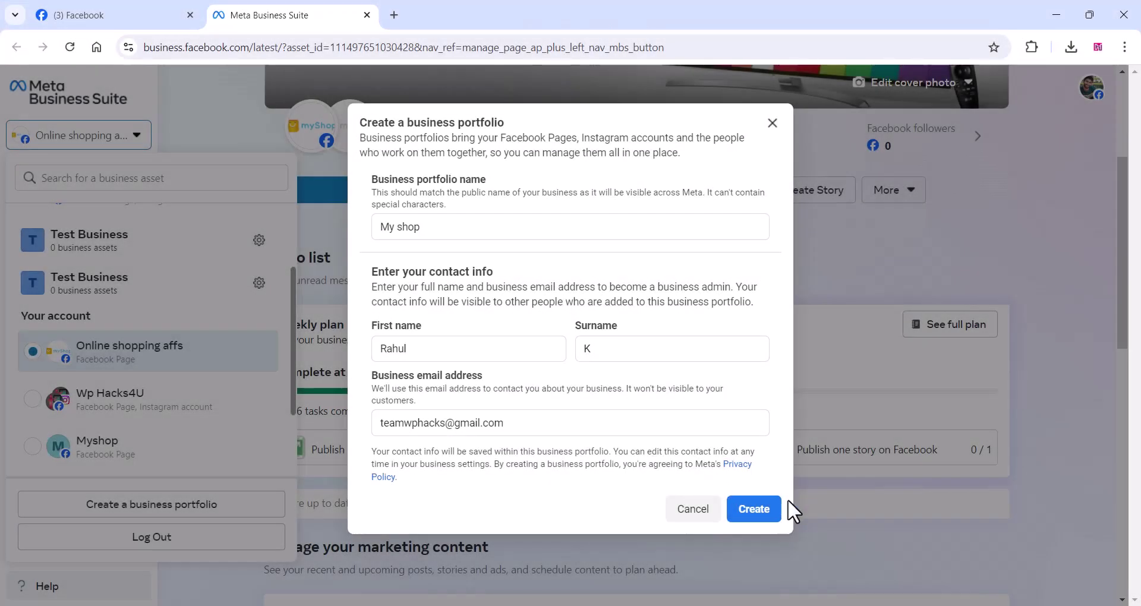
left_click(752, 510)
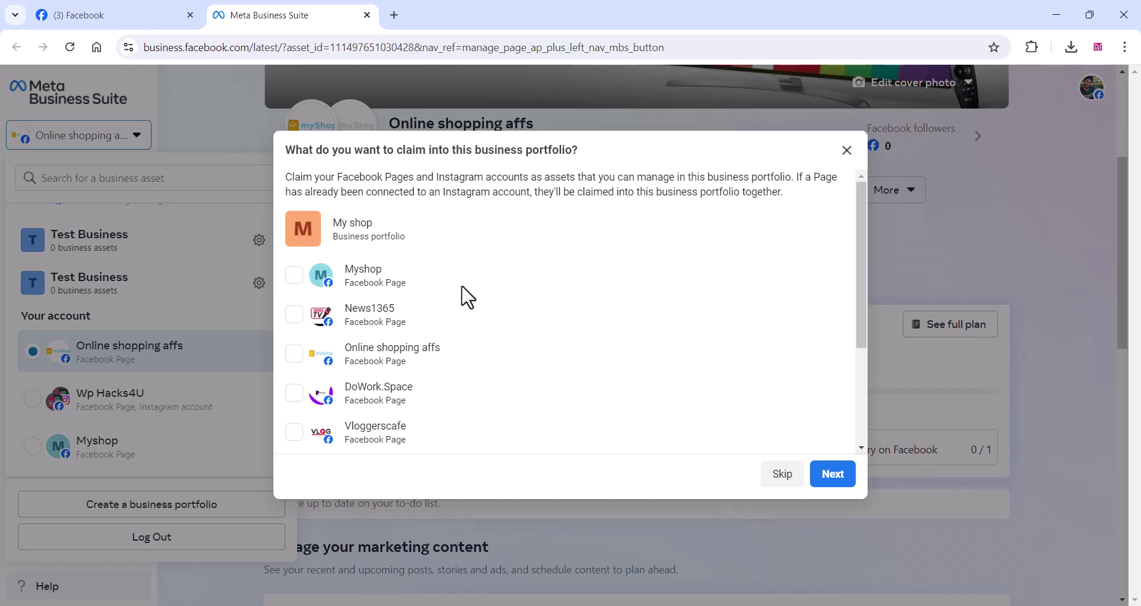
Claim the Online shopping affs Page into My shop and confirm the portfolio setup.
left_click(294, 355)
left_click(832, 475)
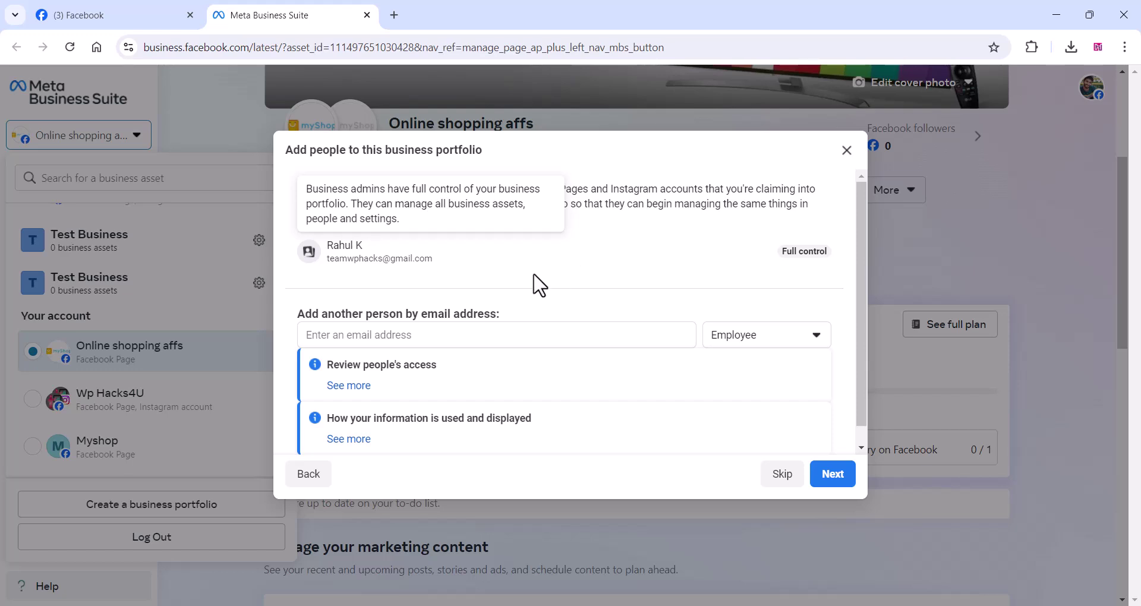
scroll(450, 300, "down", 1)
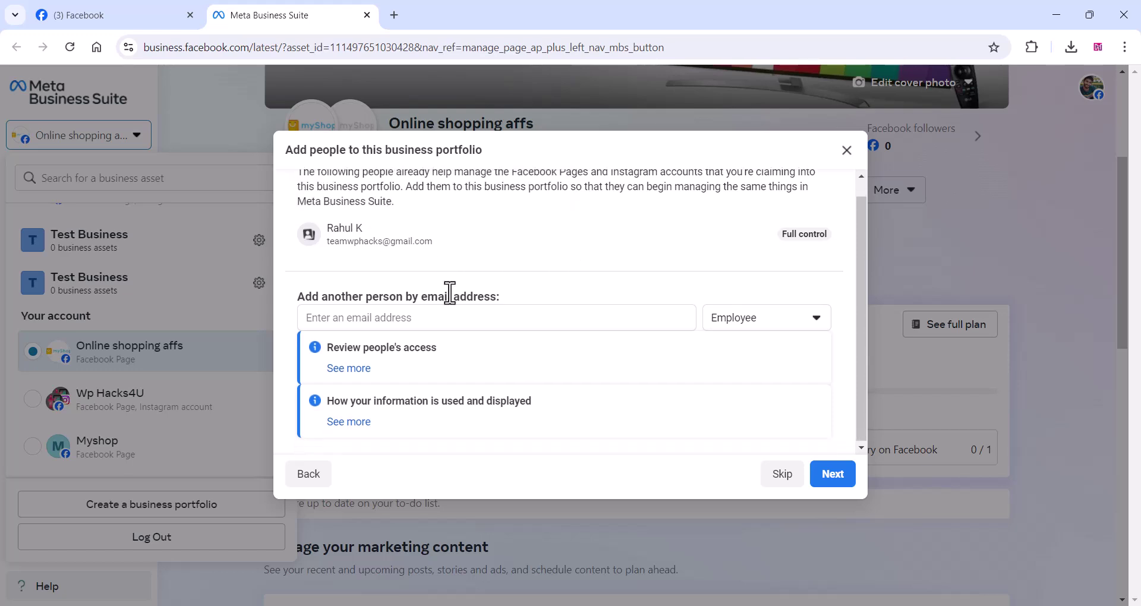
left_click(832, 475)
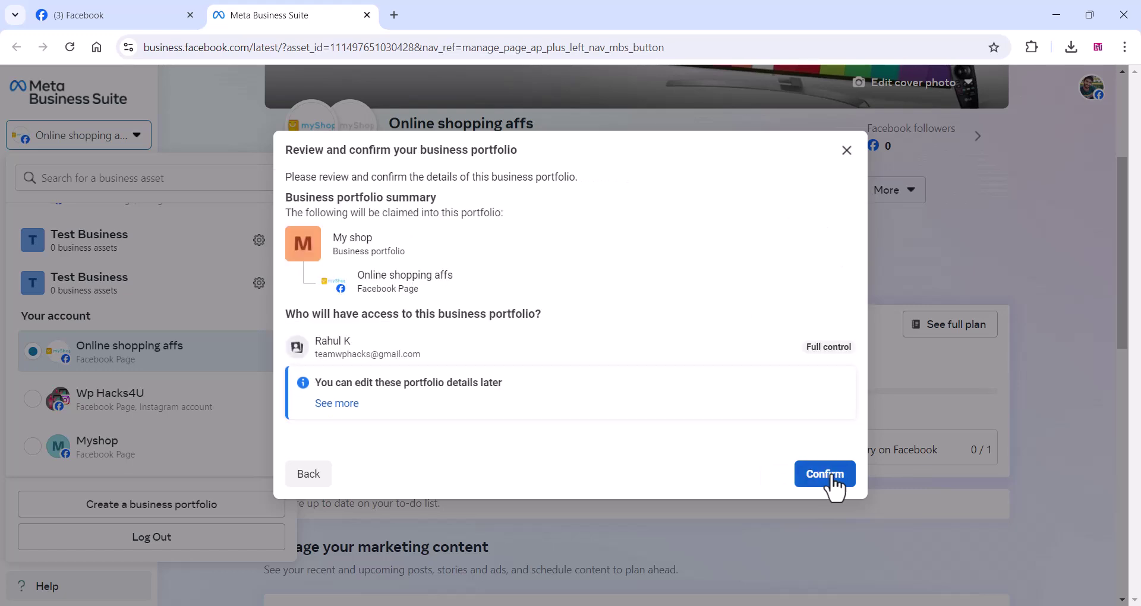
left_click(832, 475)
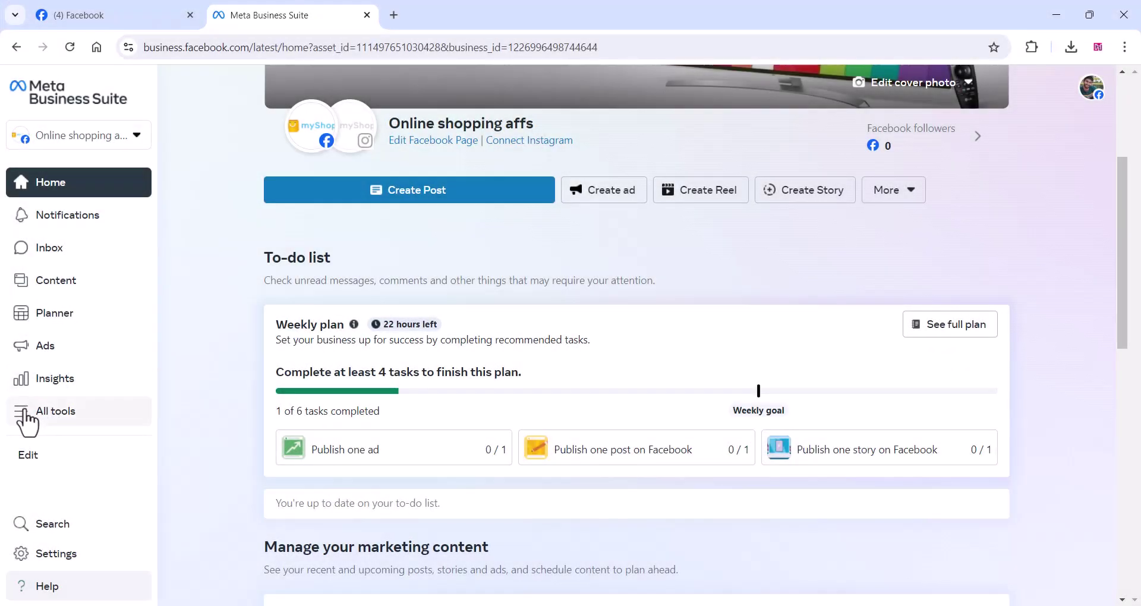
Open Commerce Manager from All tools and start adding a catalogue under Catalogues.
left_click(25, 416)
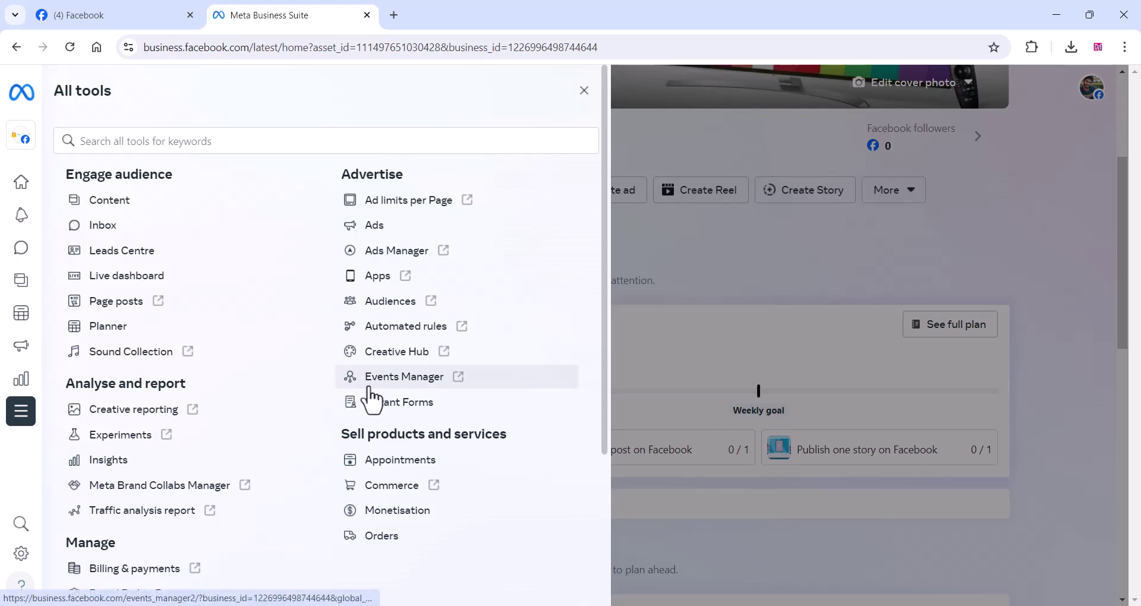
left_click(392, 485)
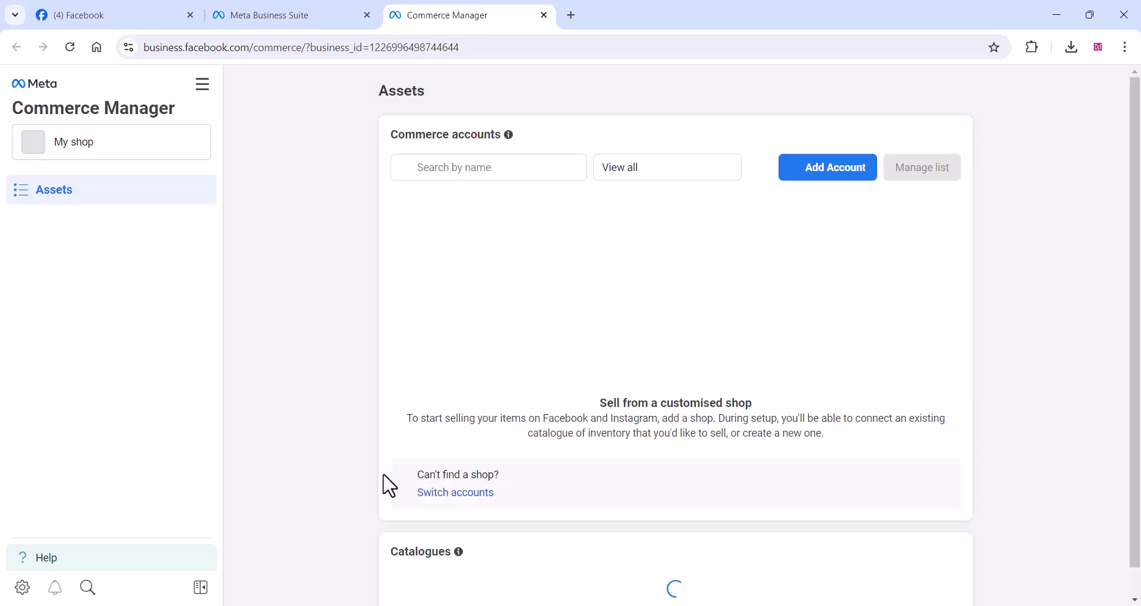
scroll(510, 445, "down", 1)
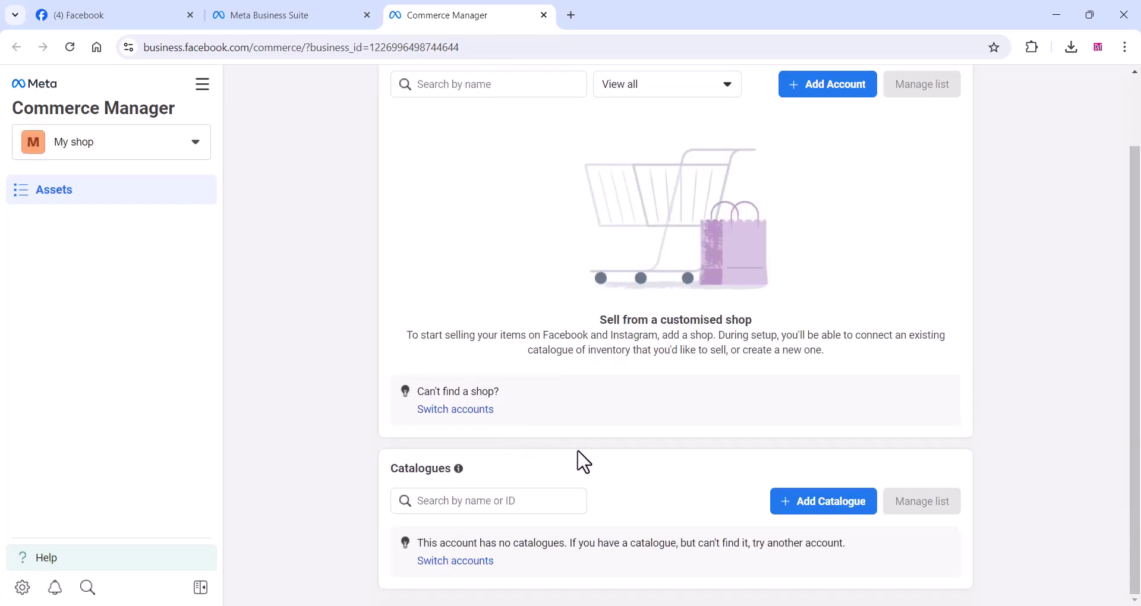
left_click(819, 508)
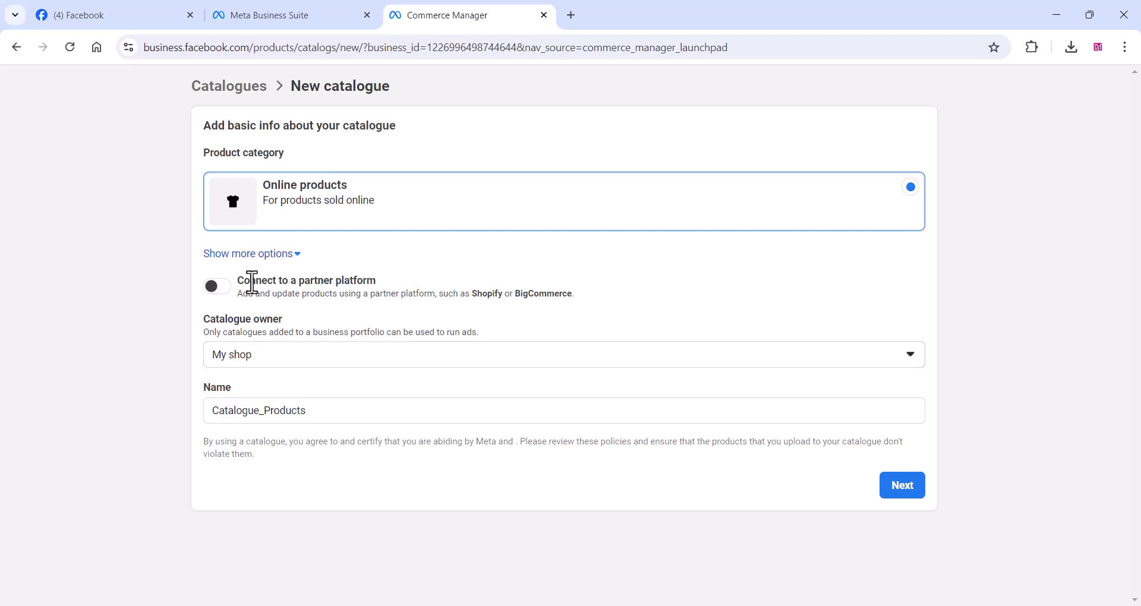
Pass basic info, tracking and permissions, then choose uploading products via a data feed.
left_click(904, 487)
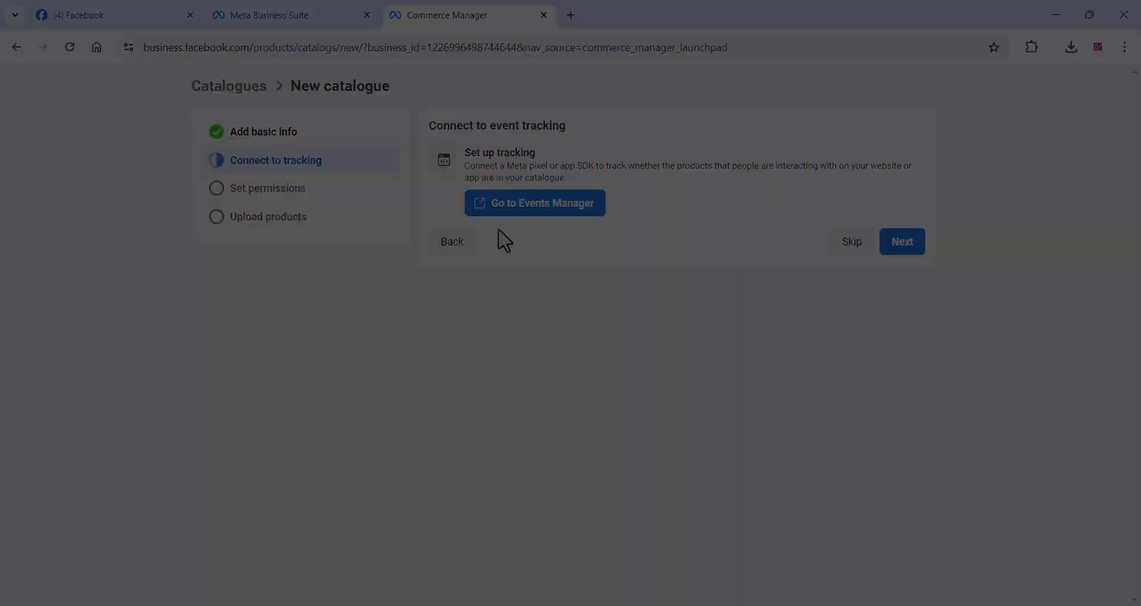
left_click(900, 242)
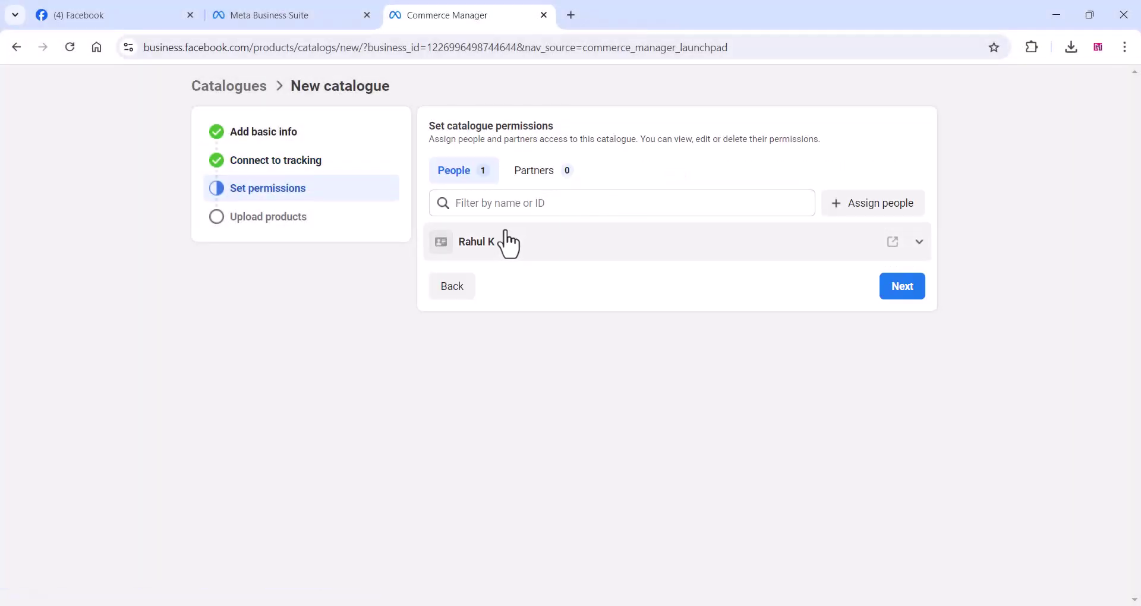
left_click(901, 287)
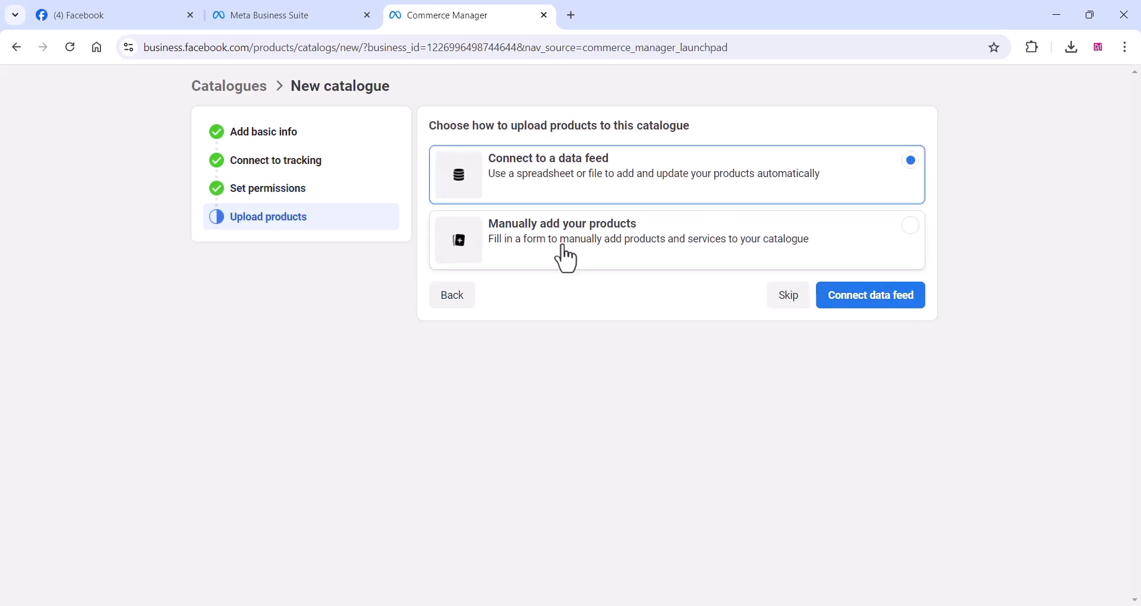
left_click(558, 178)
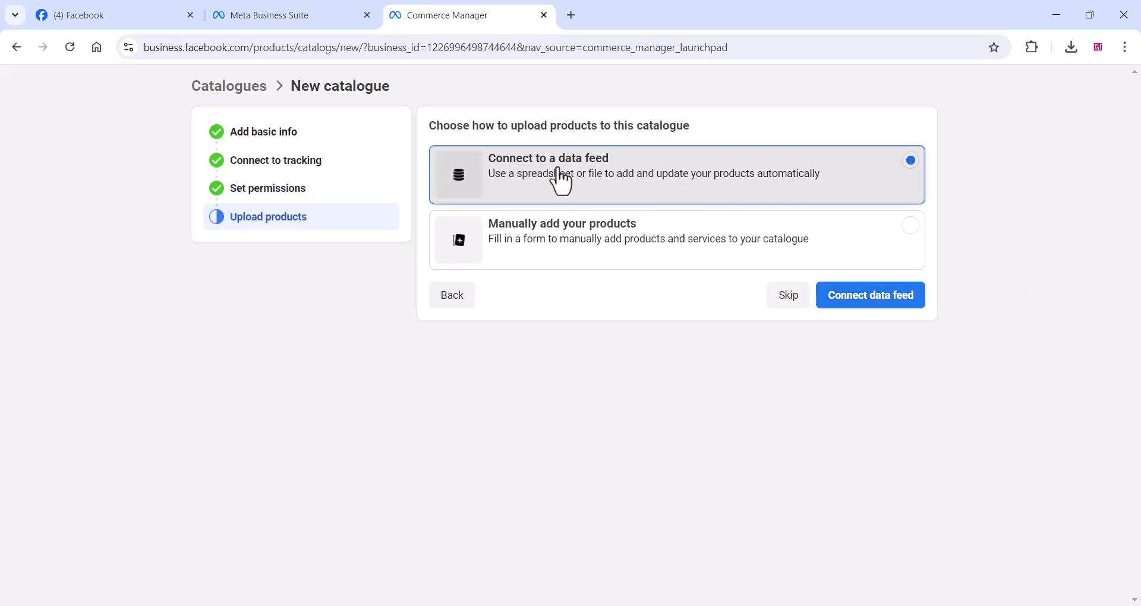
Begin connecting a data feed, then show Product Feed Pro's Manage feeds list in WordPress.
left_click(869, 299)
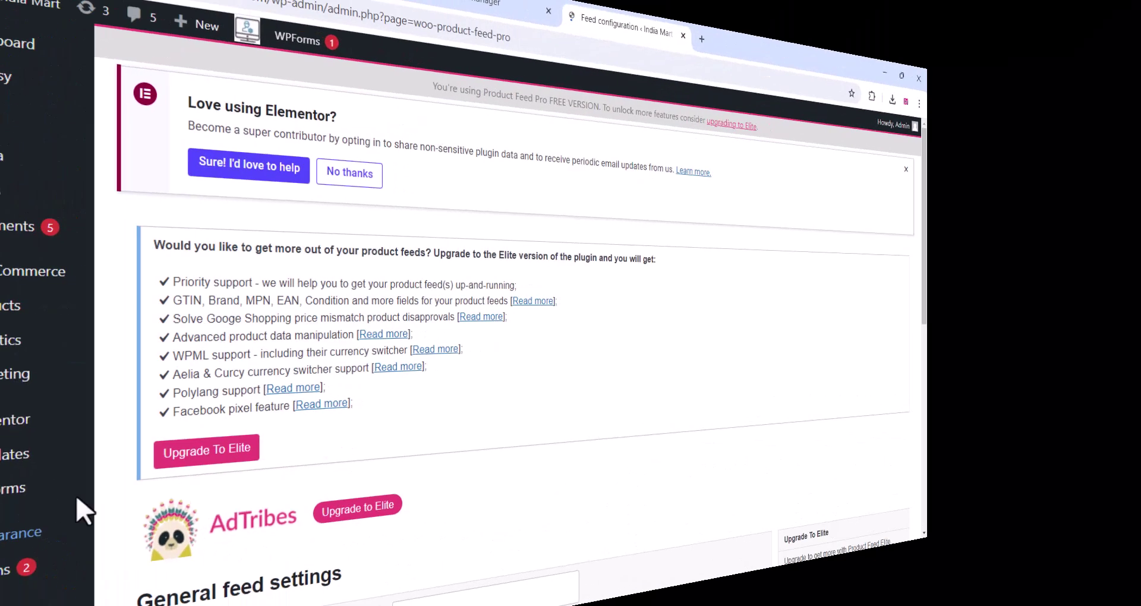
scroll(287, 354, "down", 3)
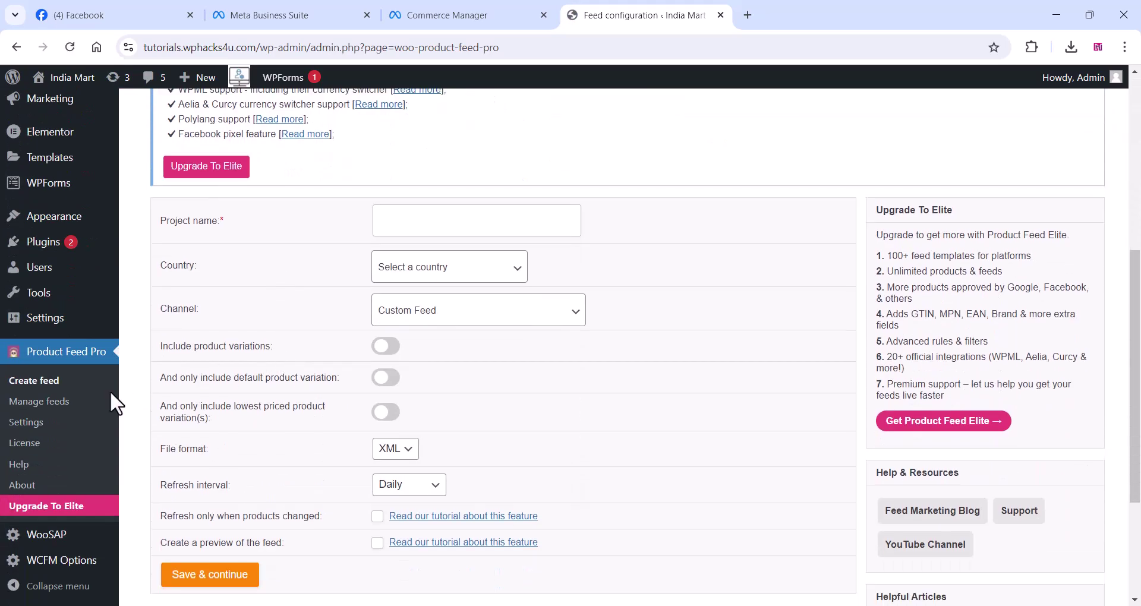
left_click(34, 407)
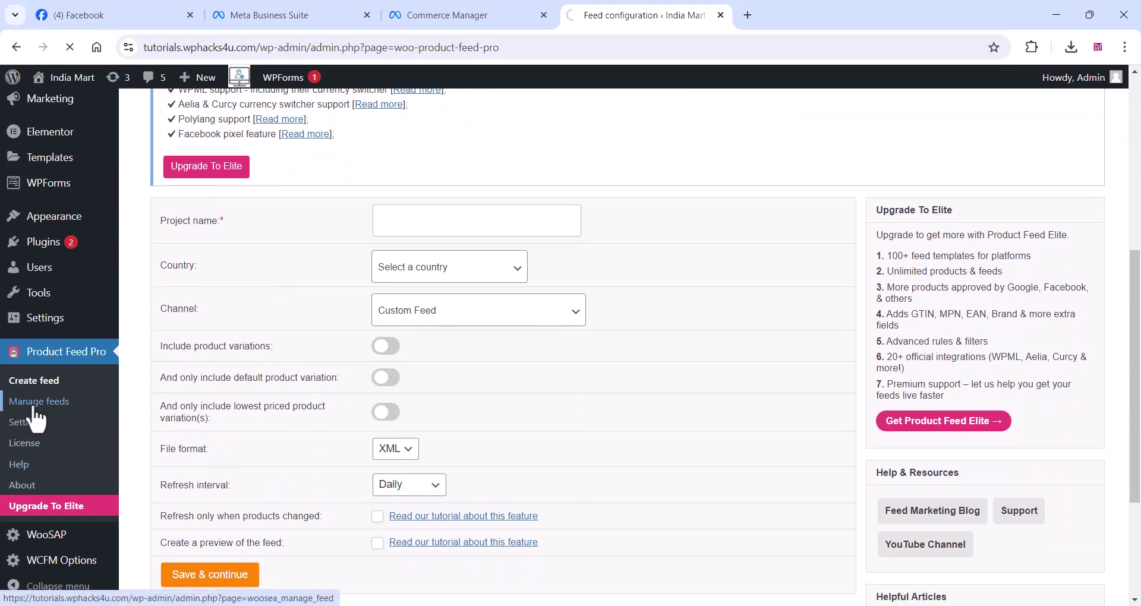
scroll(570, 398, "down", 5)
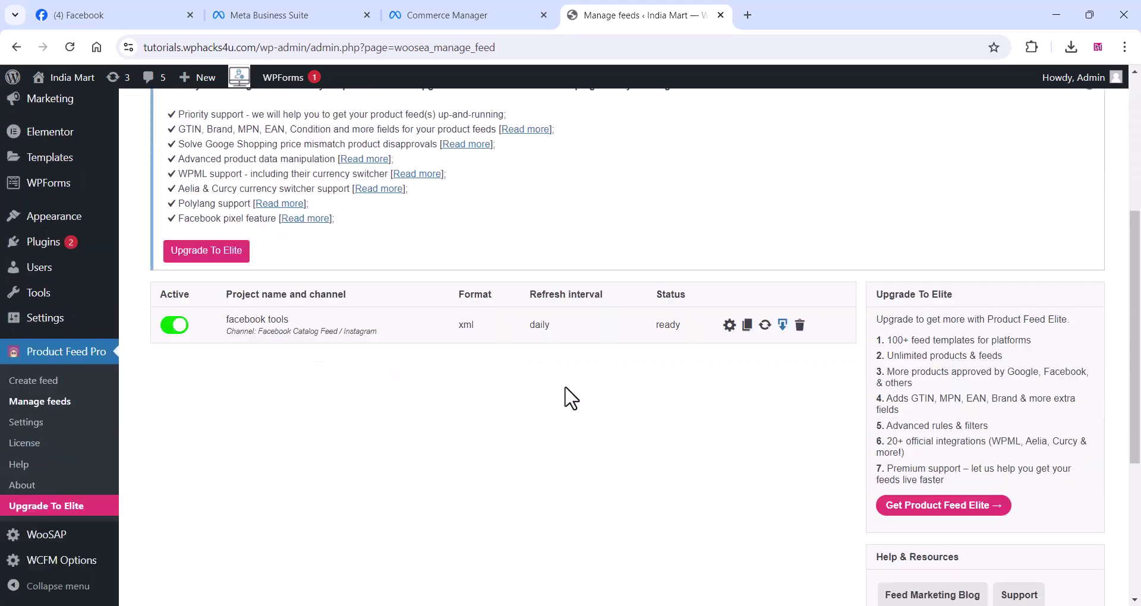
scroll(570, 398, "down", 3)
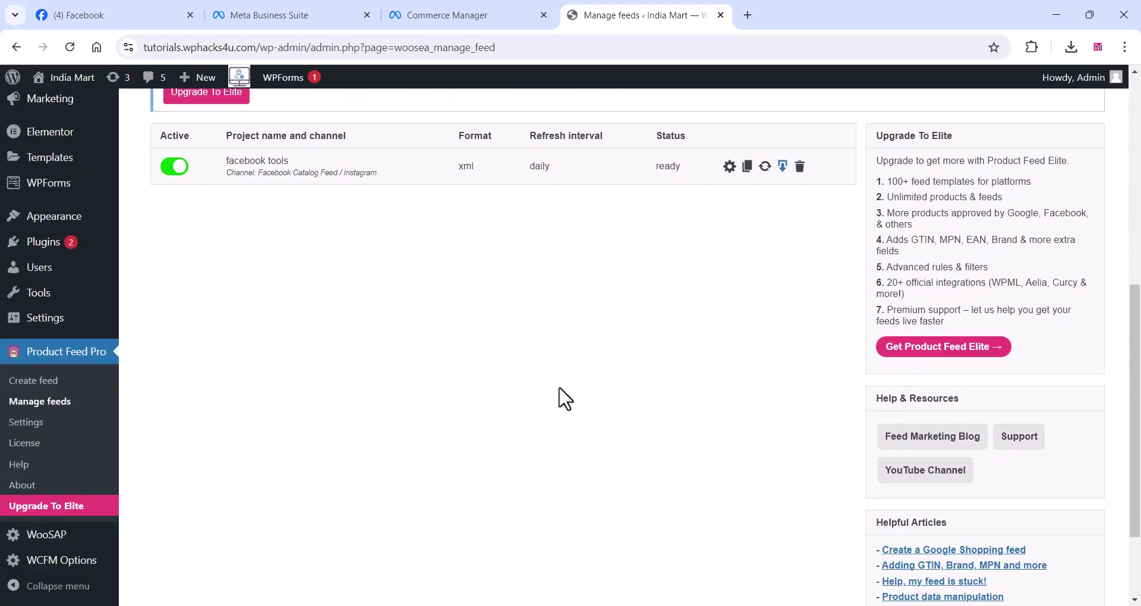
Open the facebook tools feed's XML file and copy its URL.
left_click(784, 167)
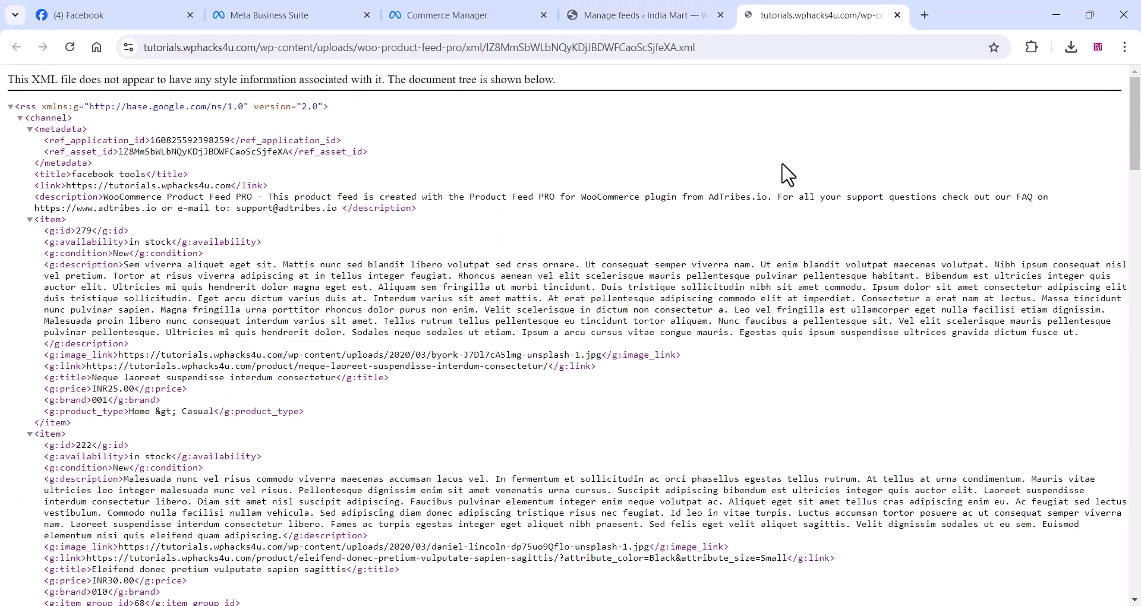
left_click(407, 47)
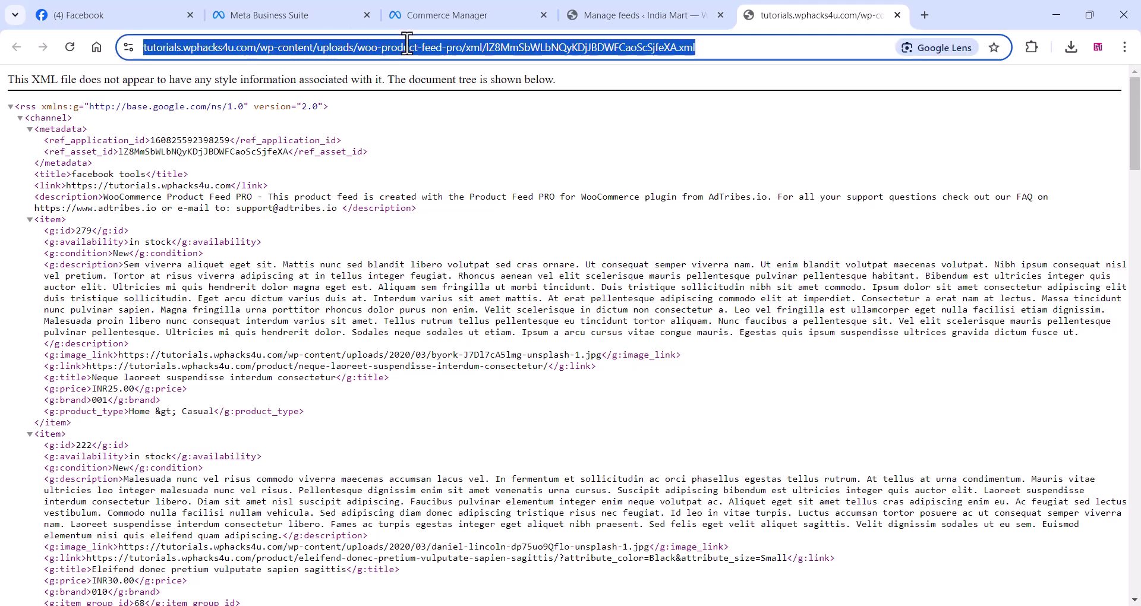
right_click(407, 47)
left_click(446, 180)
left_click(628, 23)
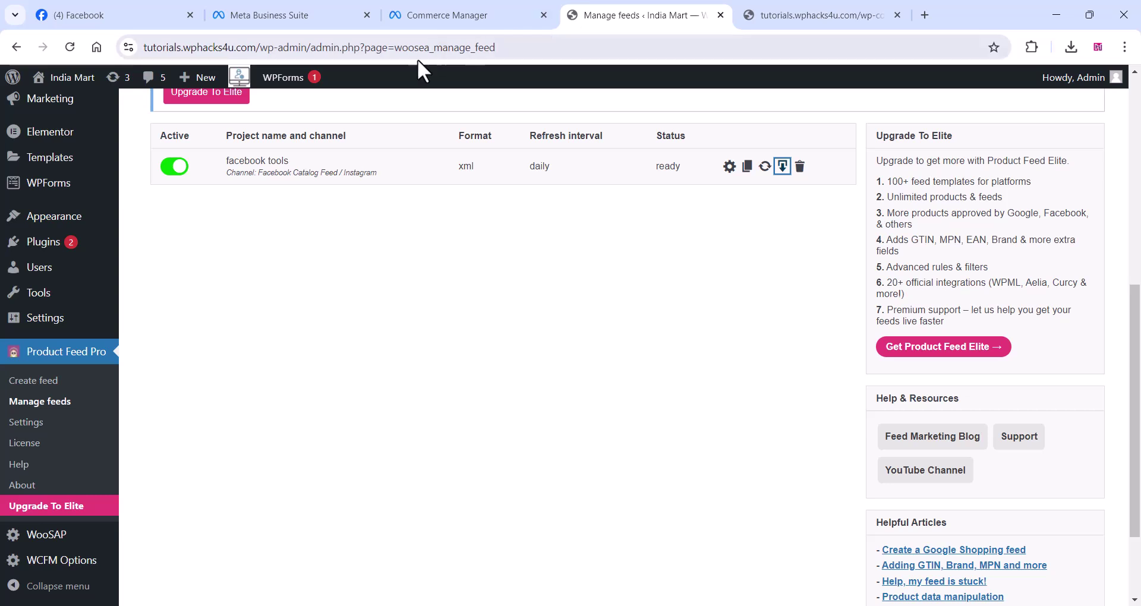
Paste the XML feed URL into the Add products data feed field and continue.
left_click(443, 22)
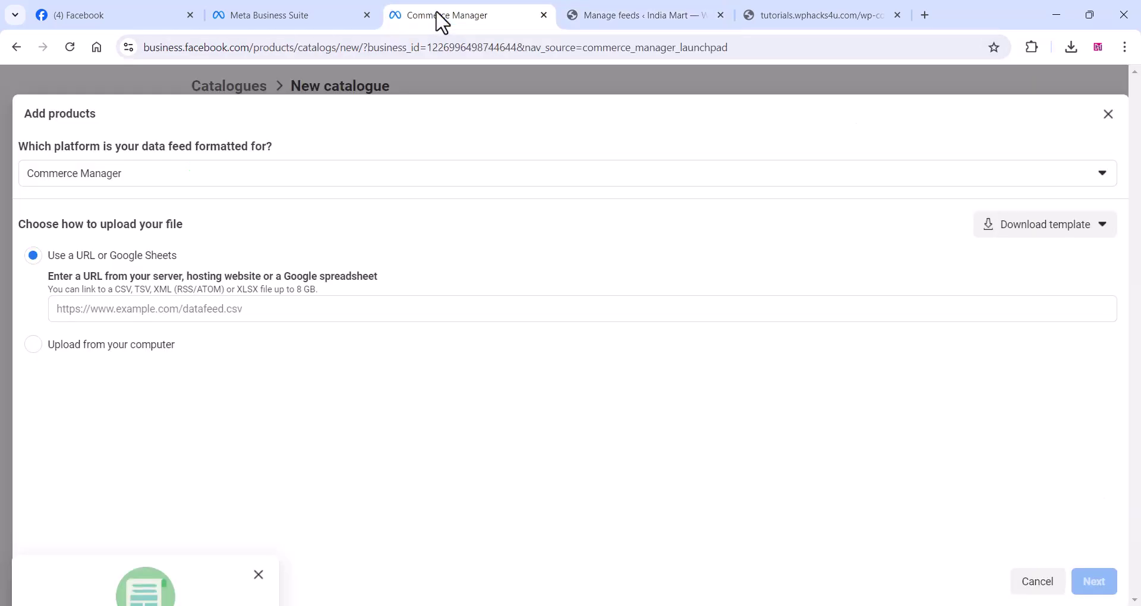
left_click(74, 311)
right_click(76, 315)
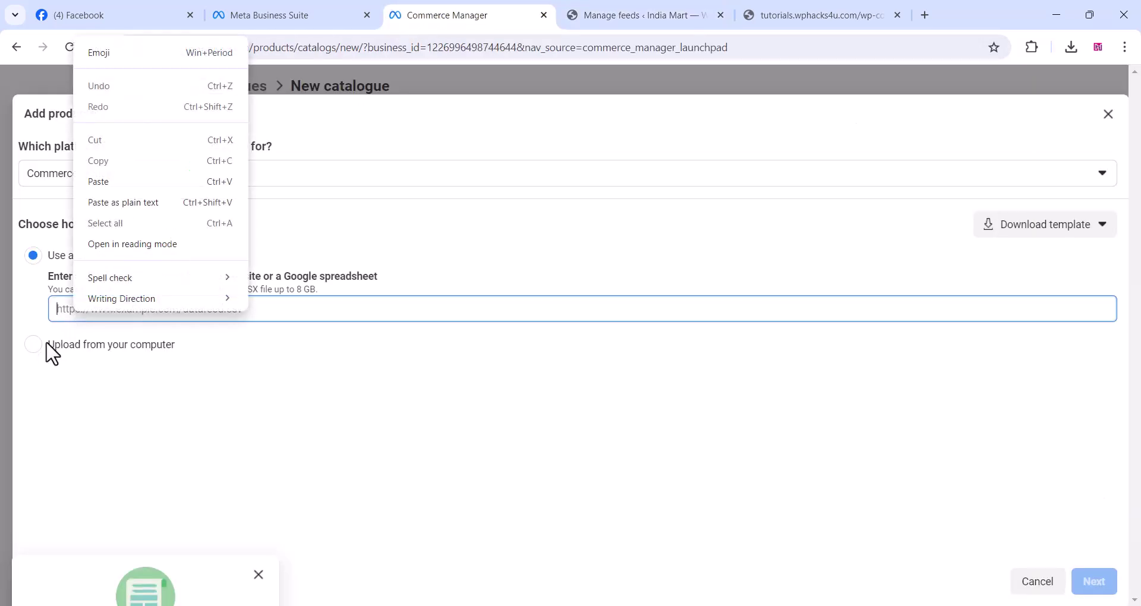
scroll(95, 234, "up", 1)
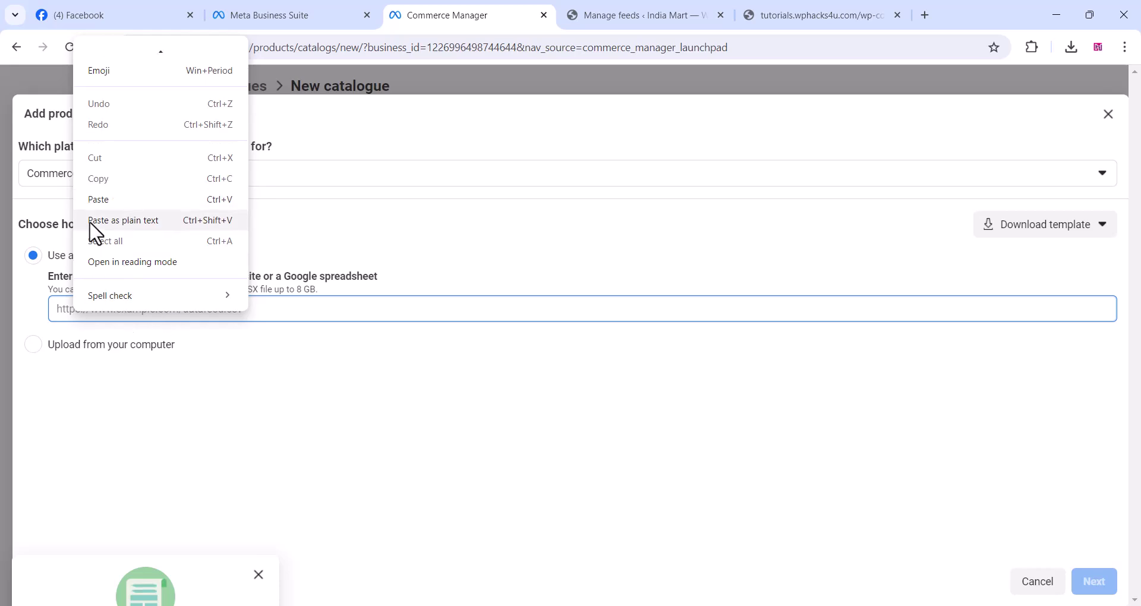
right_click(64, 314)
scroll(130, 243, "up", 1)
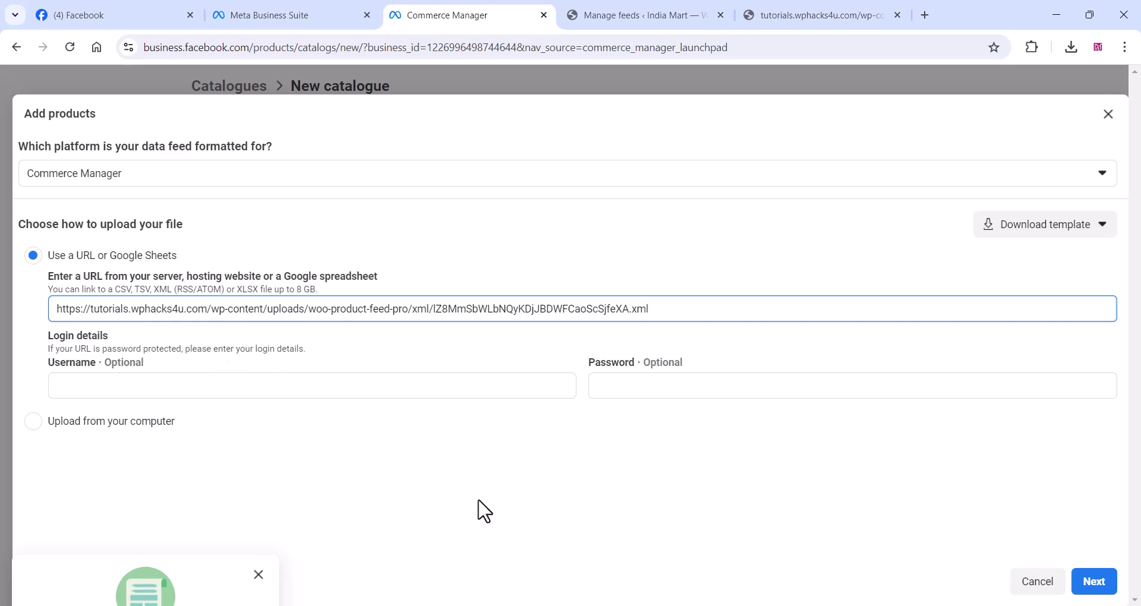
left_click(452, 510)
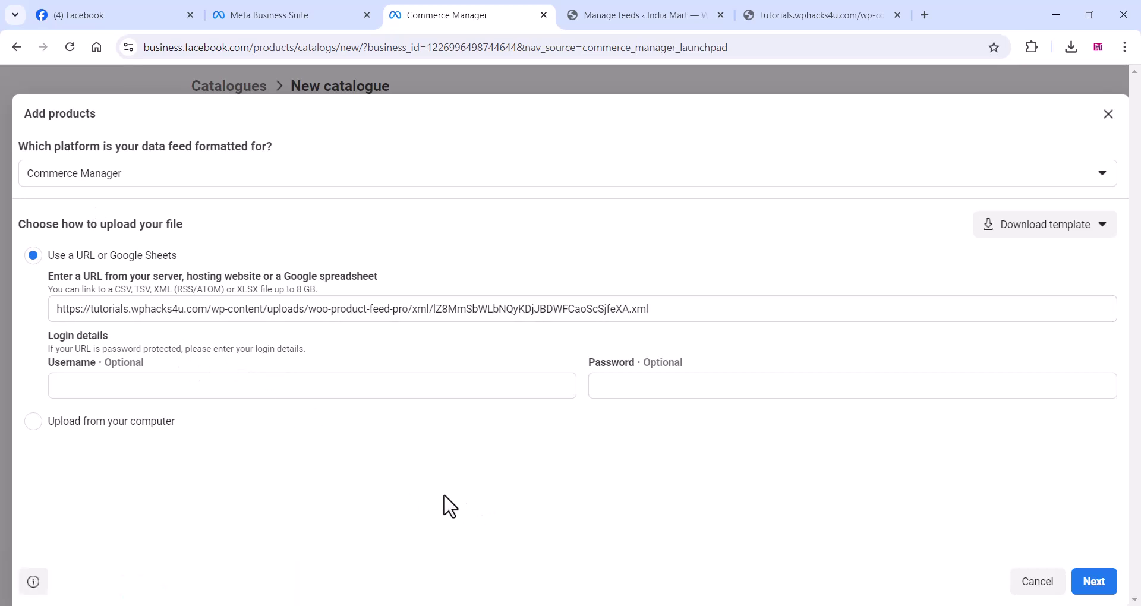
left_click(1102, 588)
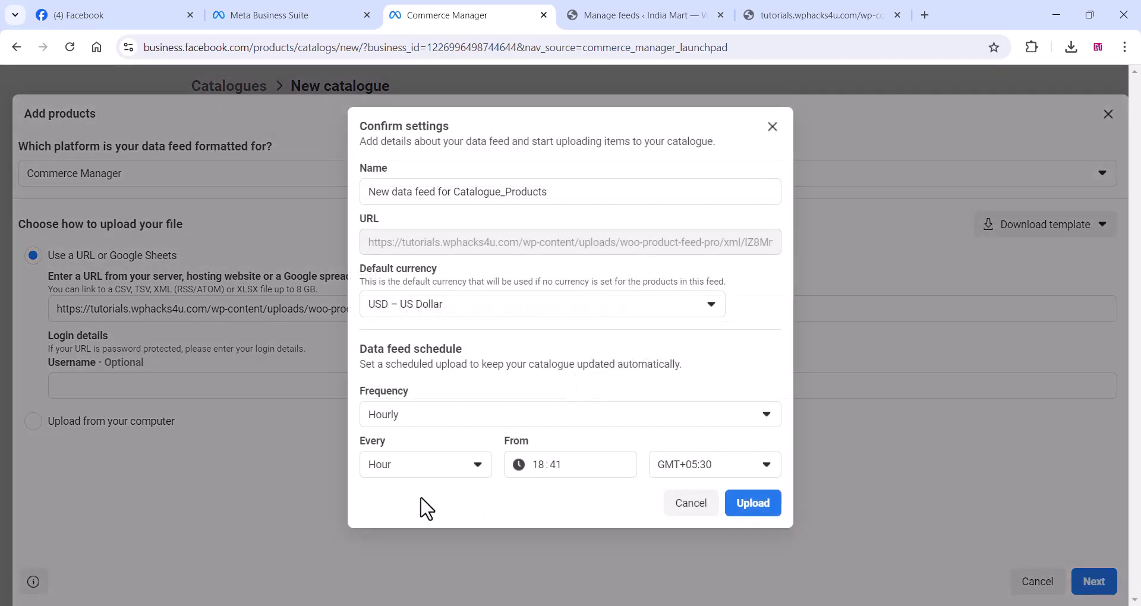
Set the default currency to INR – Indian Rupee and start the upload.
left_click(475, 304)
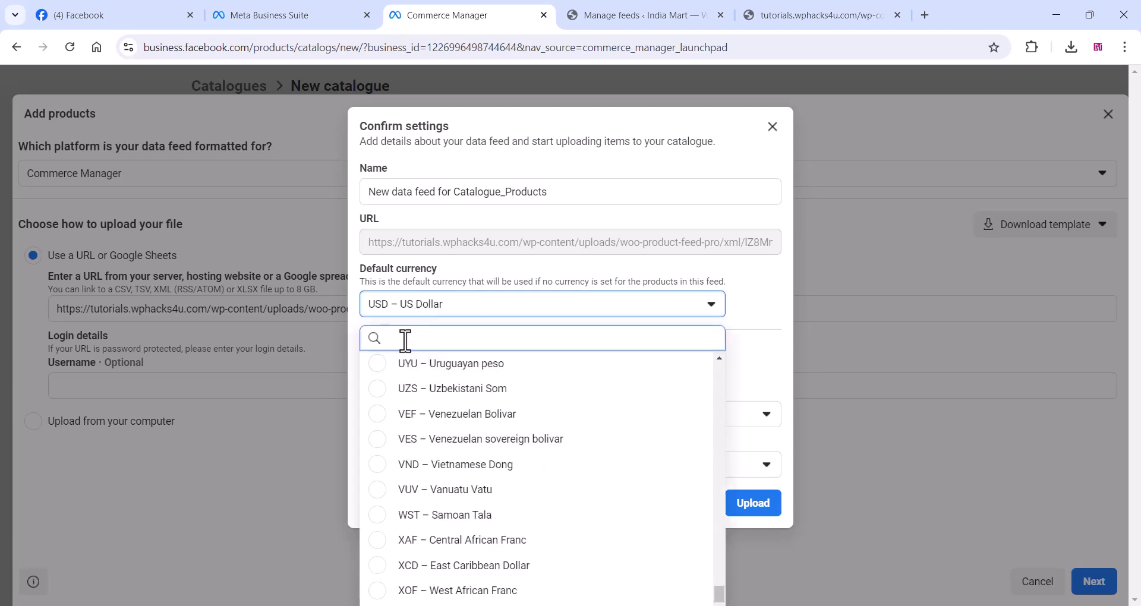
left_click(405, 340)
type("ind")
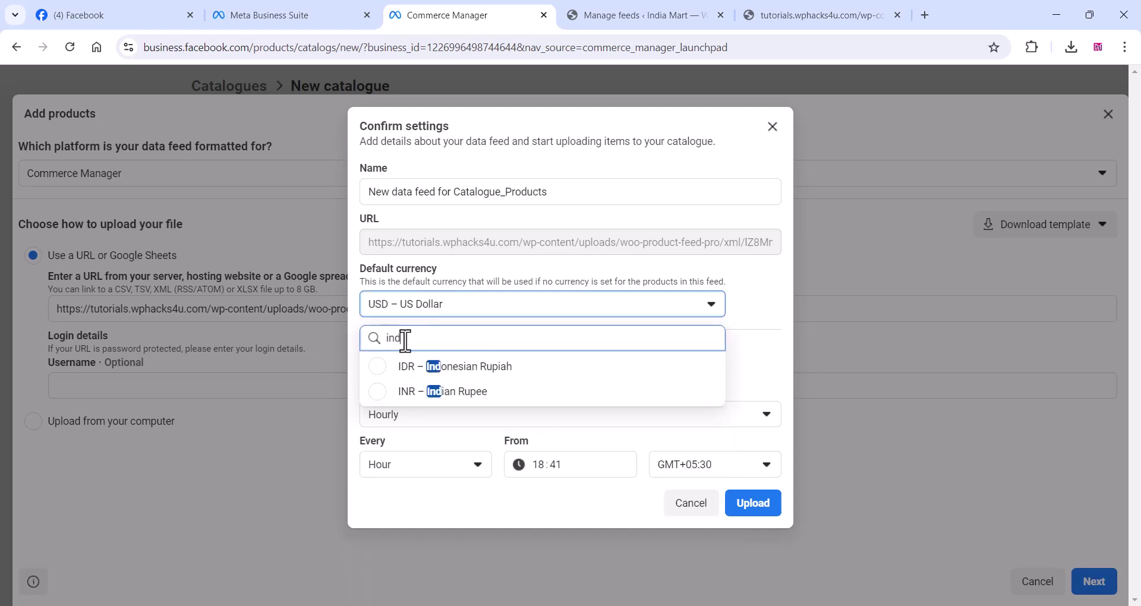
left_click(403, 392)
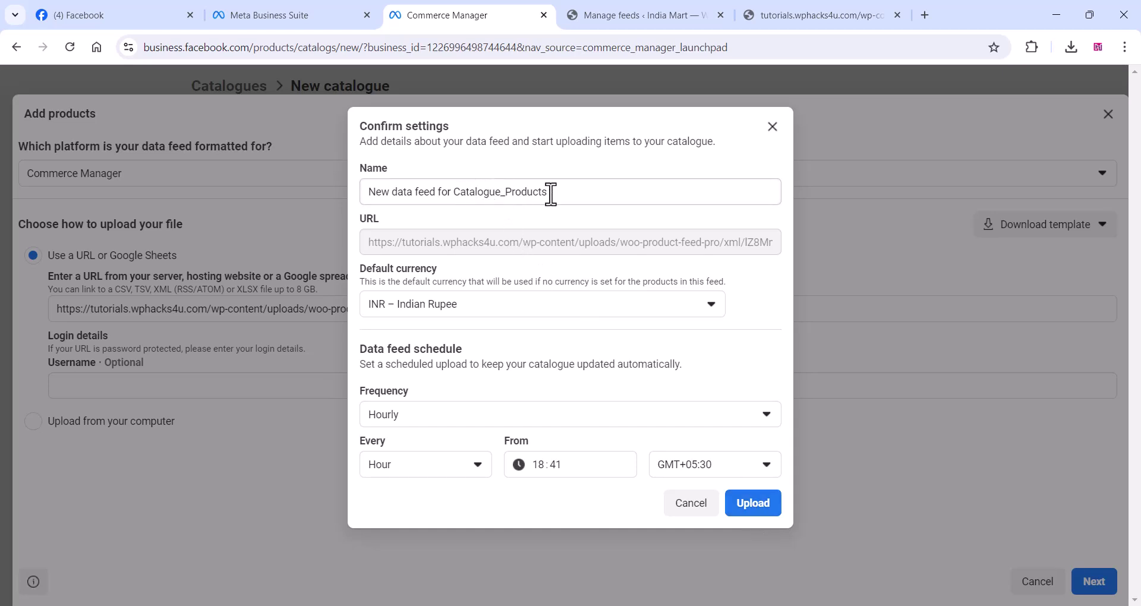
left_click(752, 503)
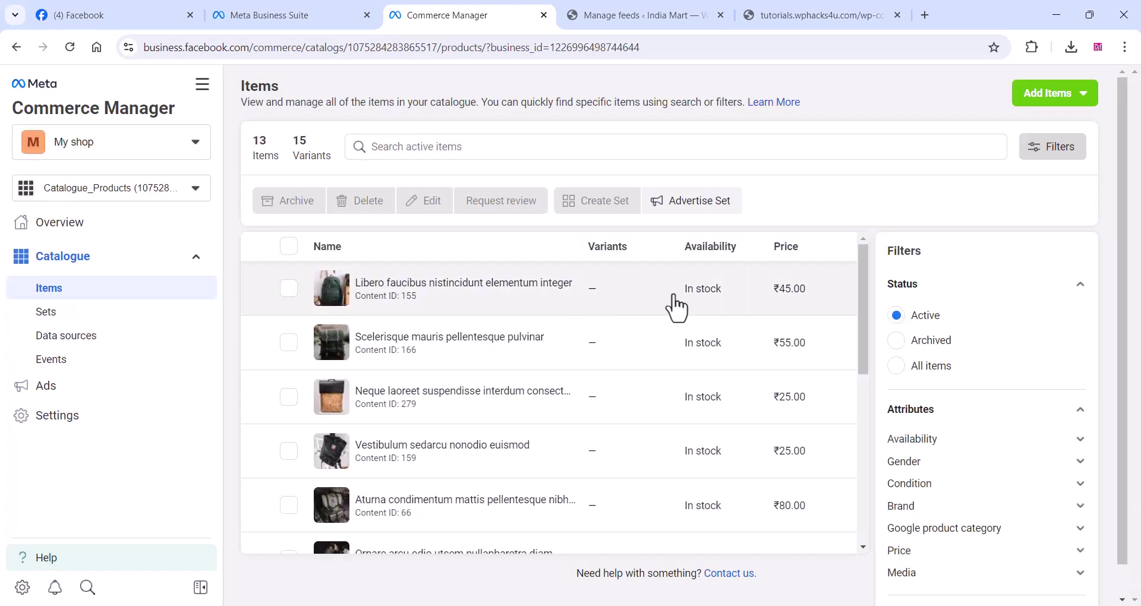
Scroll through the imported items to check the 13 products and 15 variants.
scroll(675, 306, "down", 7)
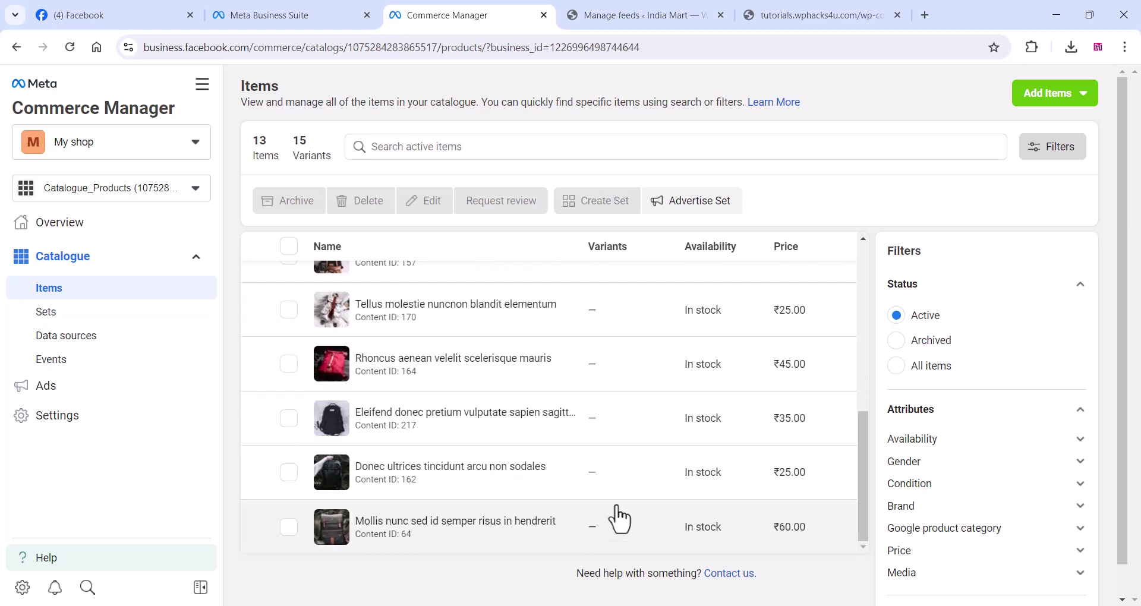
scroll(616, 505, "down", 1)
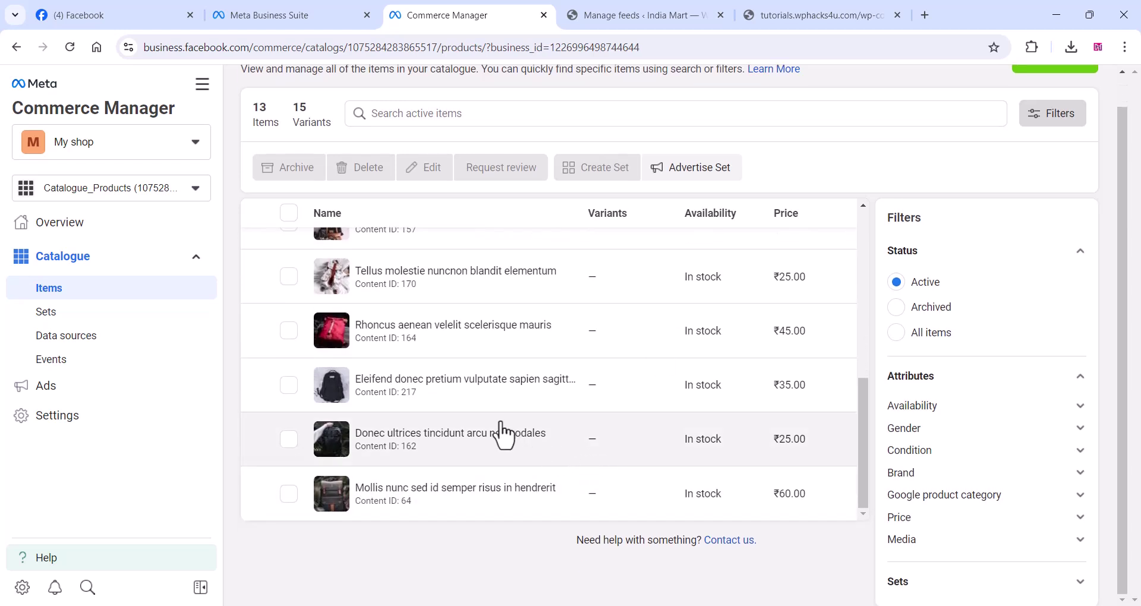
scroll(503, 436, "up", 6)
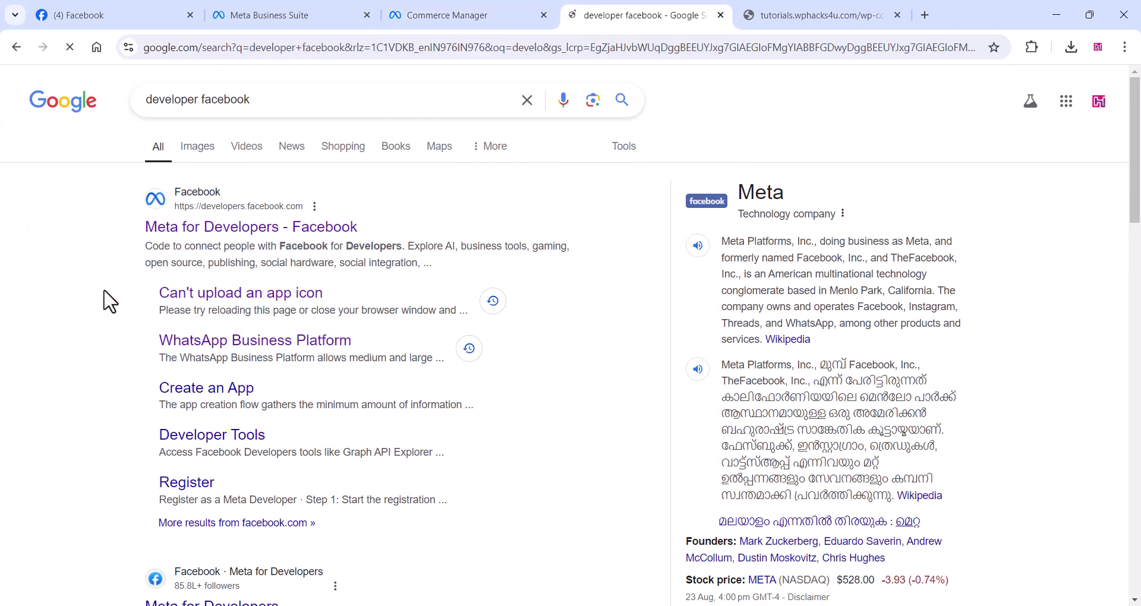
In Meta for Developers, begin creating a new app from My Apps.
scroll(112, 306, "down", 2)
scroll(119, 306, "up", 3)
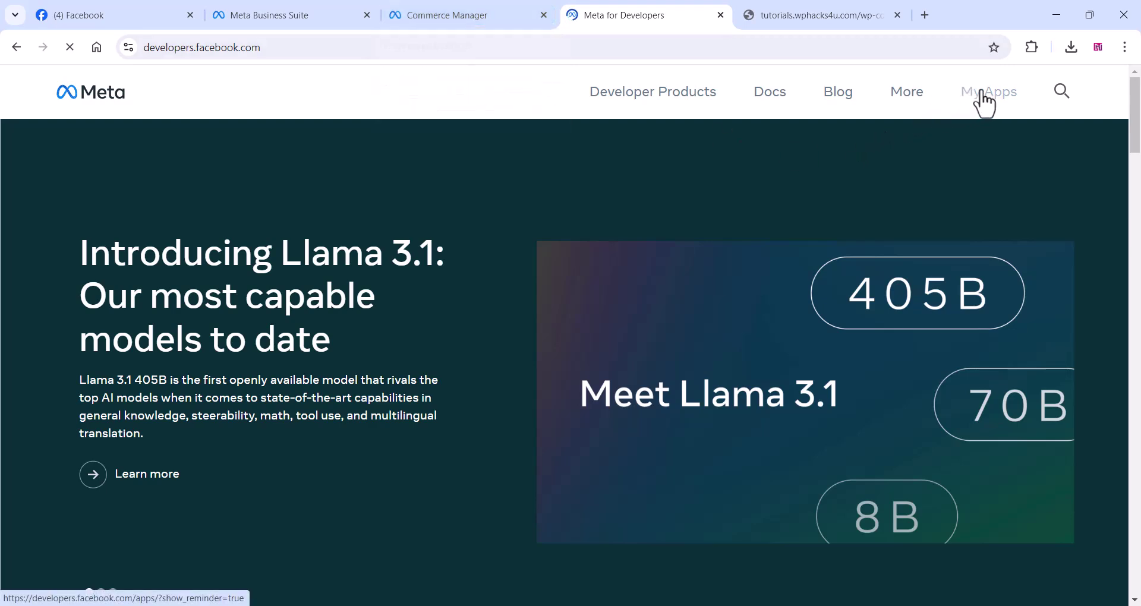
left_click(984, 98)
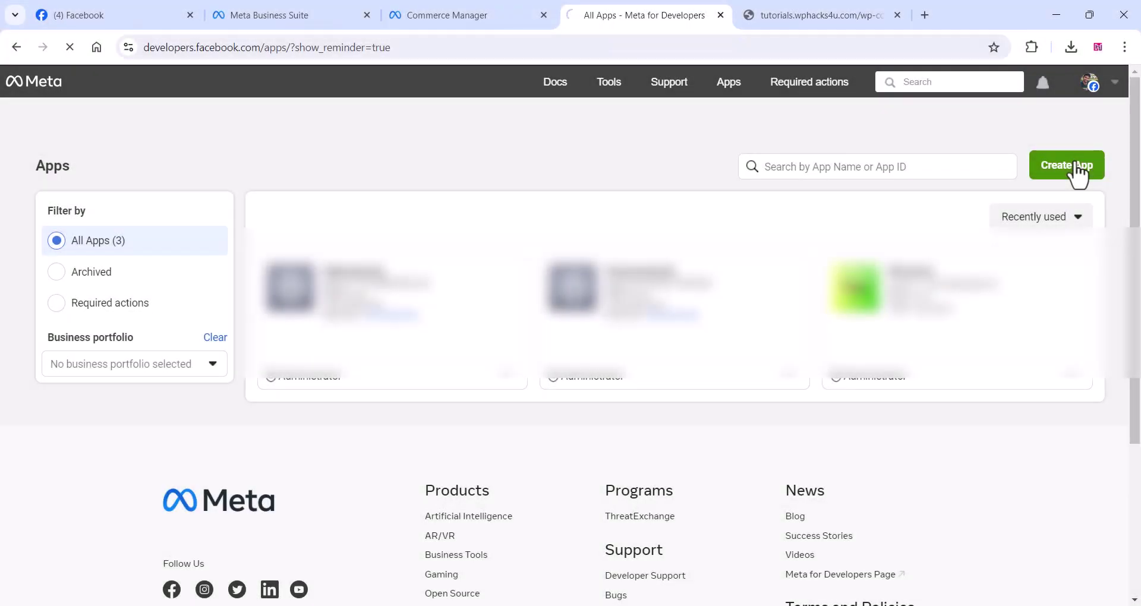
left_click(1077, 169)
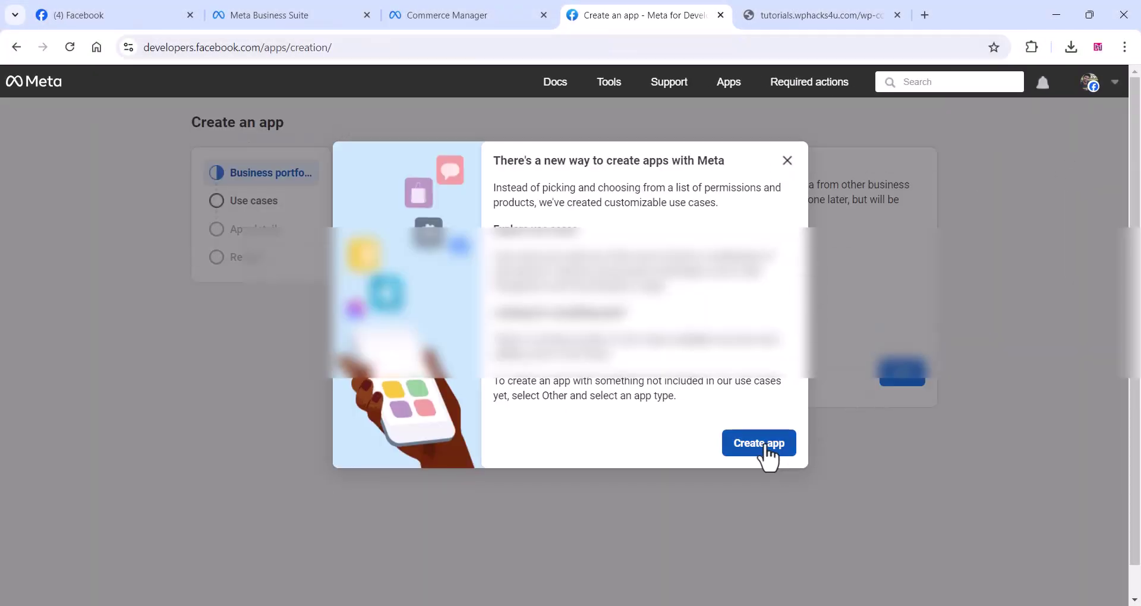
left_click(762, 452)
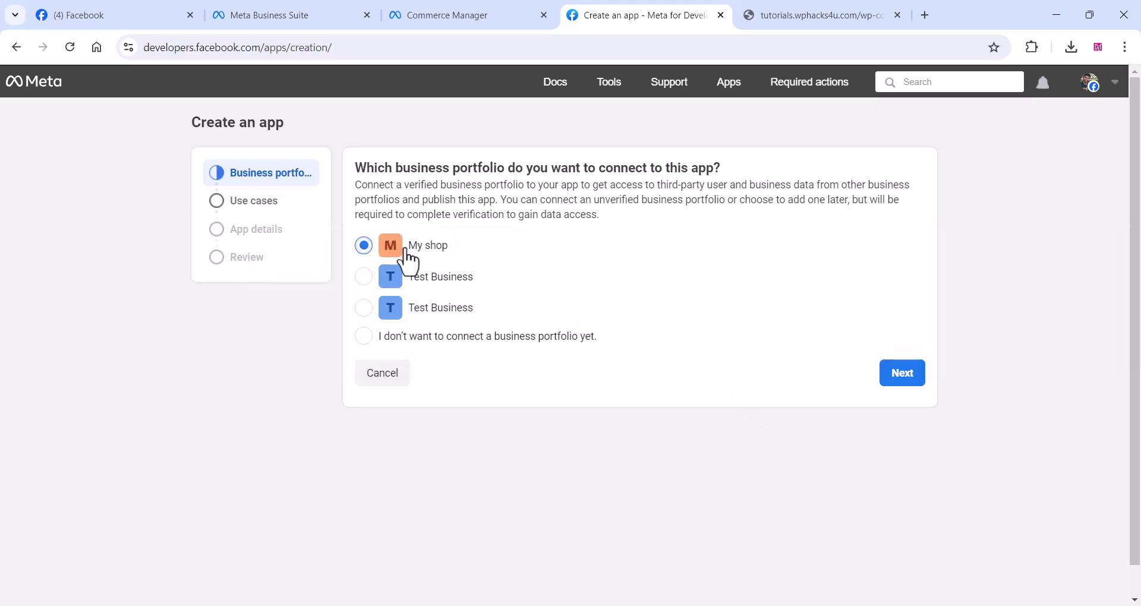
Connect the app to My shop, pick the Other use case and Business type.
left_click(908, 383)
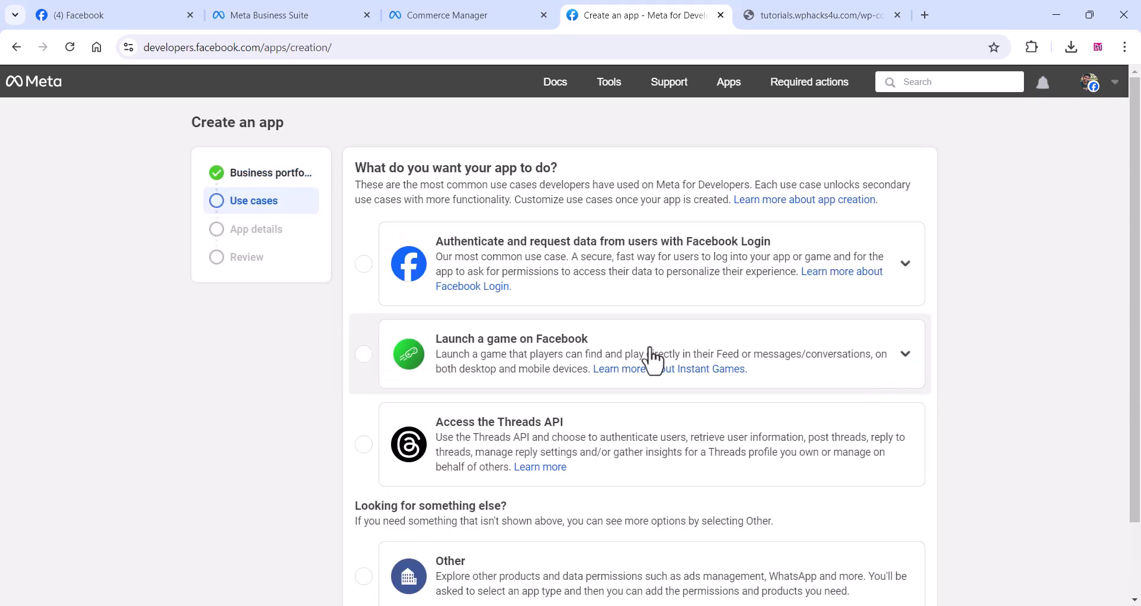
scroll(641, 381, "down", 2)
left_click(364, 490)
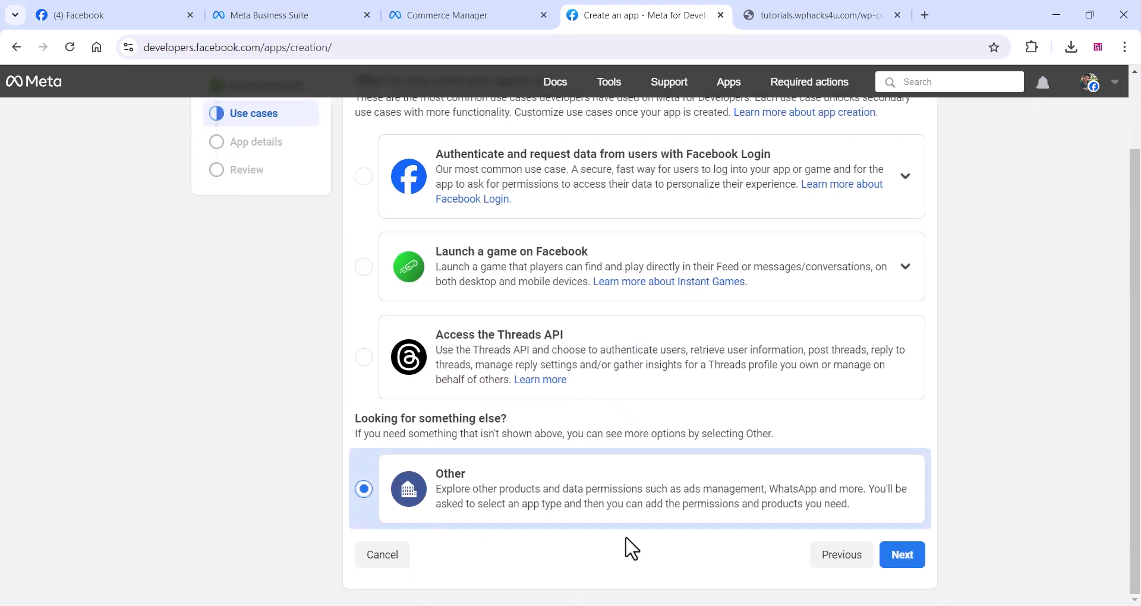
left_click(907, 558)
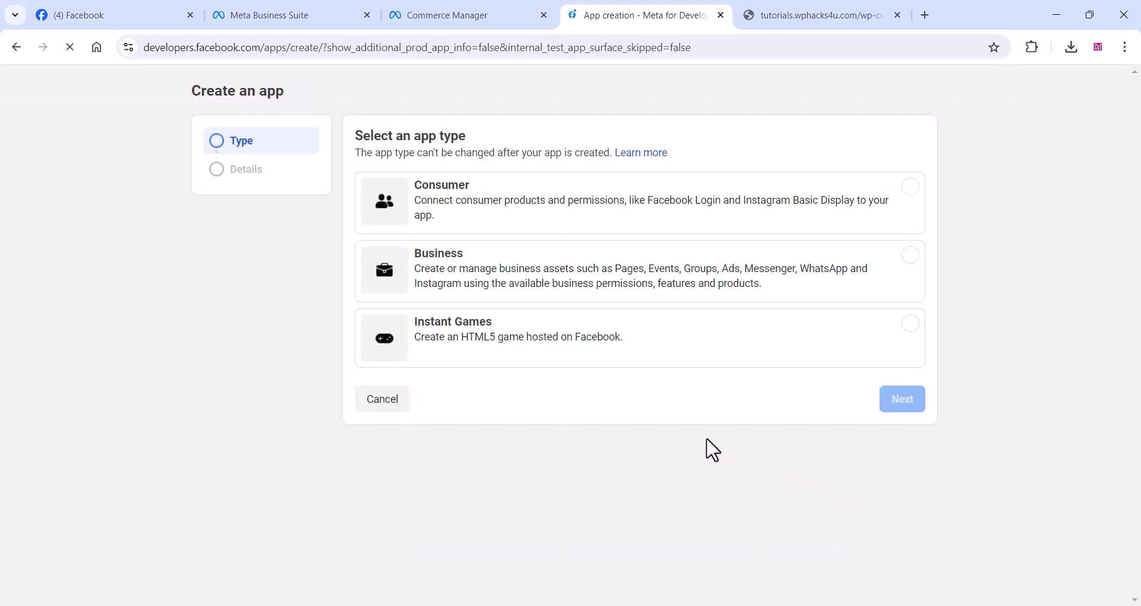
left_click(496, 297)
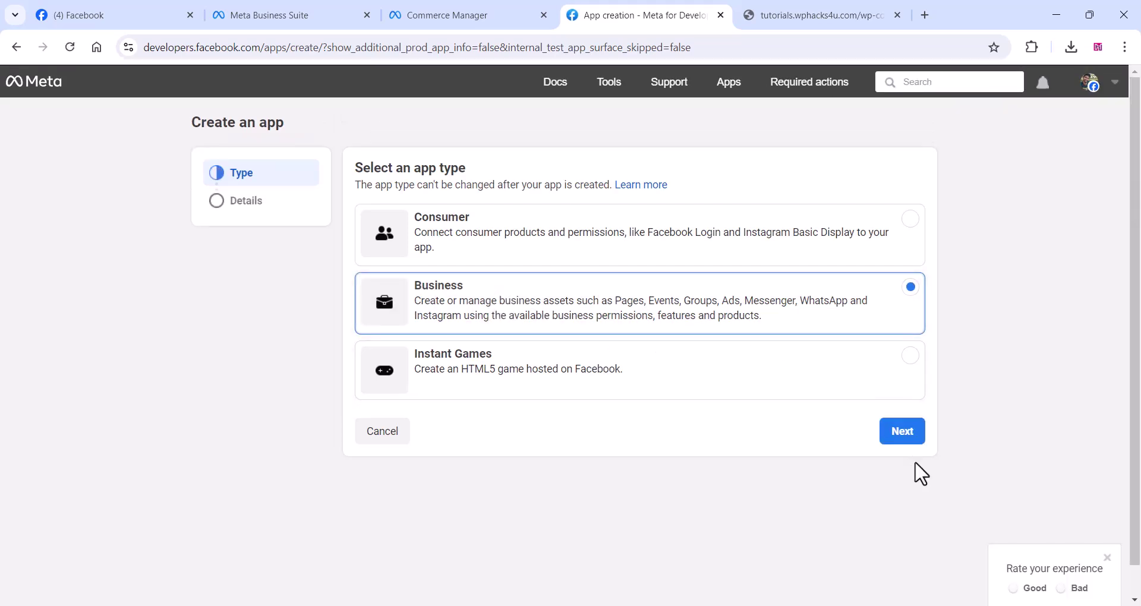
Name the app 'My shop', create it, and set up the WhatsApp product.
left_click(906, 435)
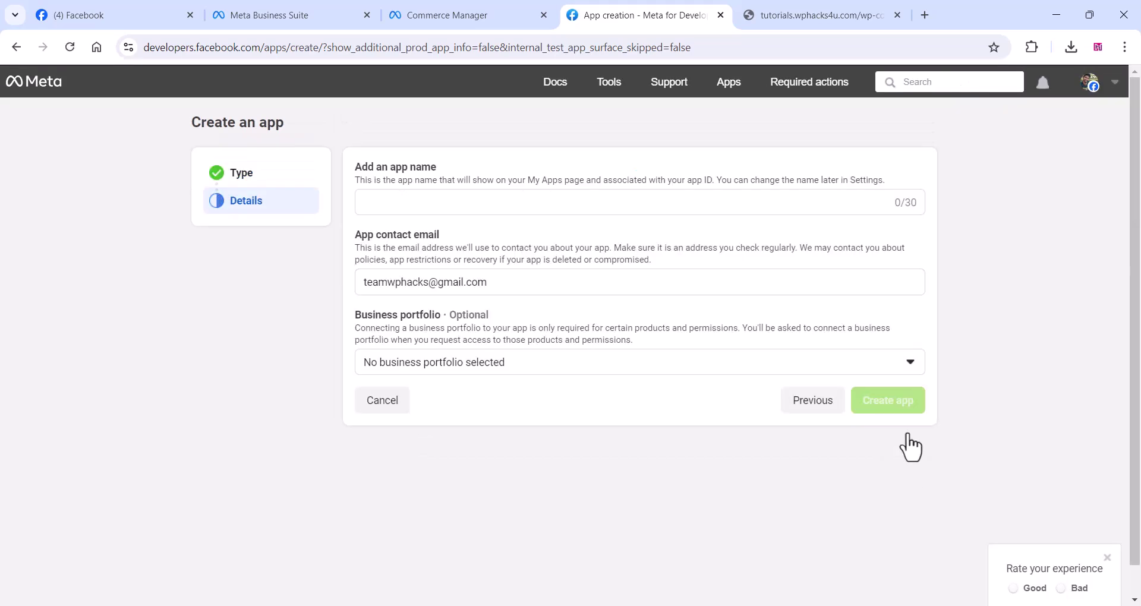
left_click(395, 207)
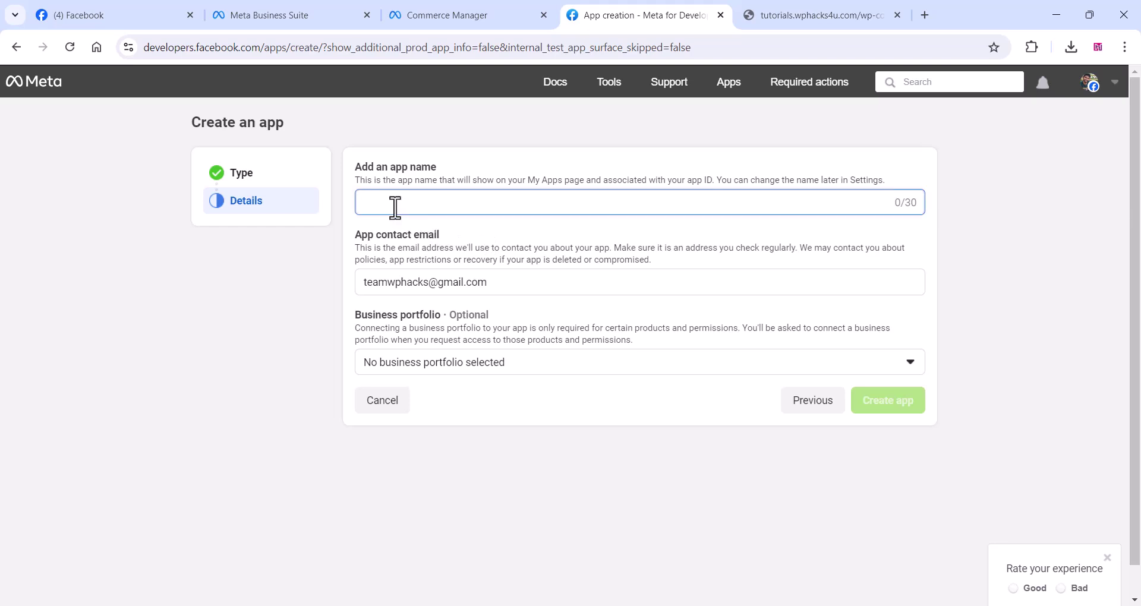
type("My")
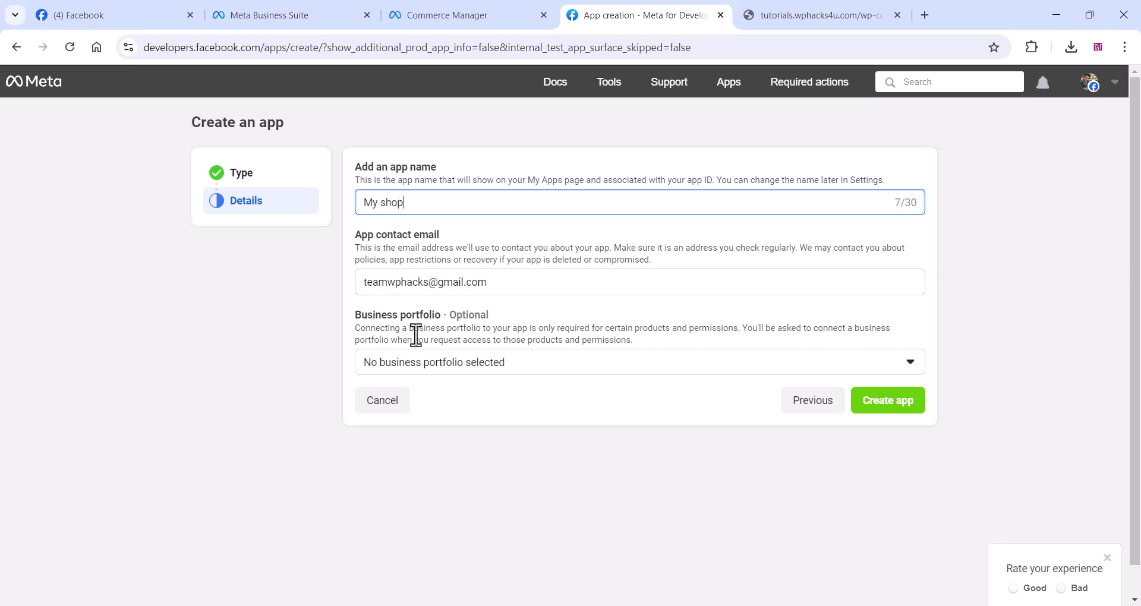
type(" shop")
left_click(908, 409)
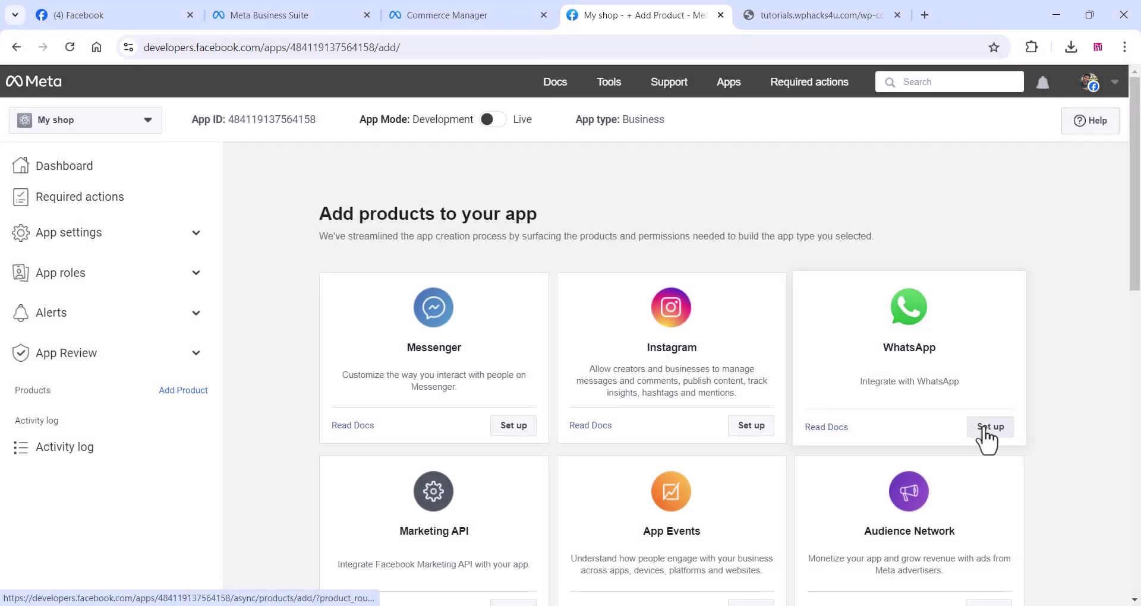
left_click(984, 436)
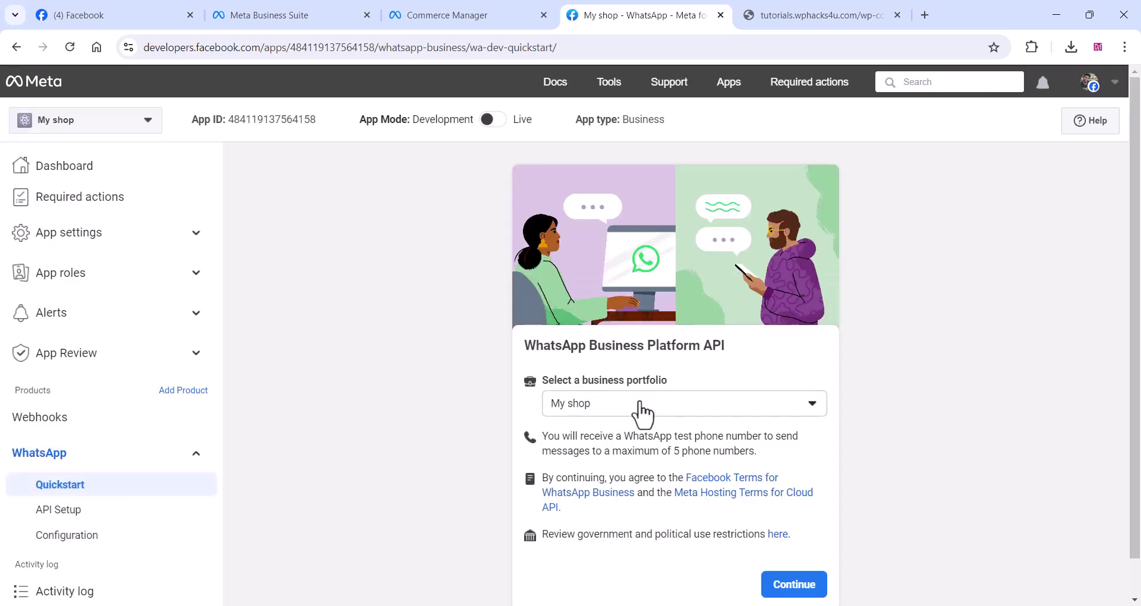
Continue with My shop to API Setup and start adding a recipient number from the To list.
left_click(796, 588)
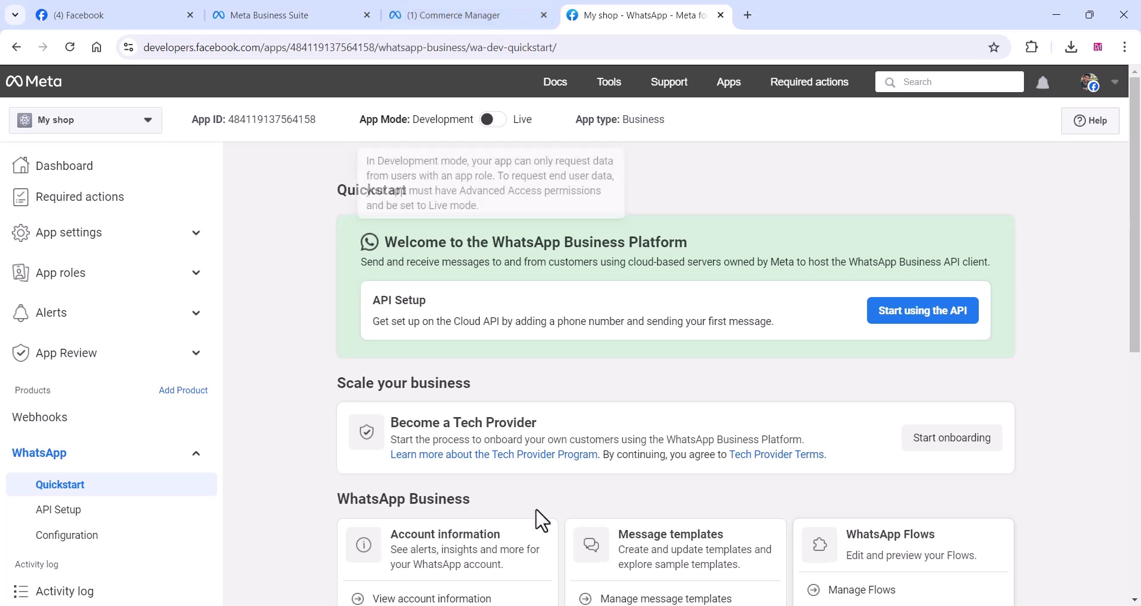
left_click(906, 311)
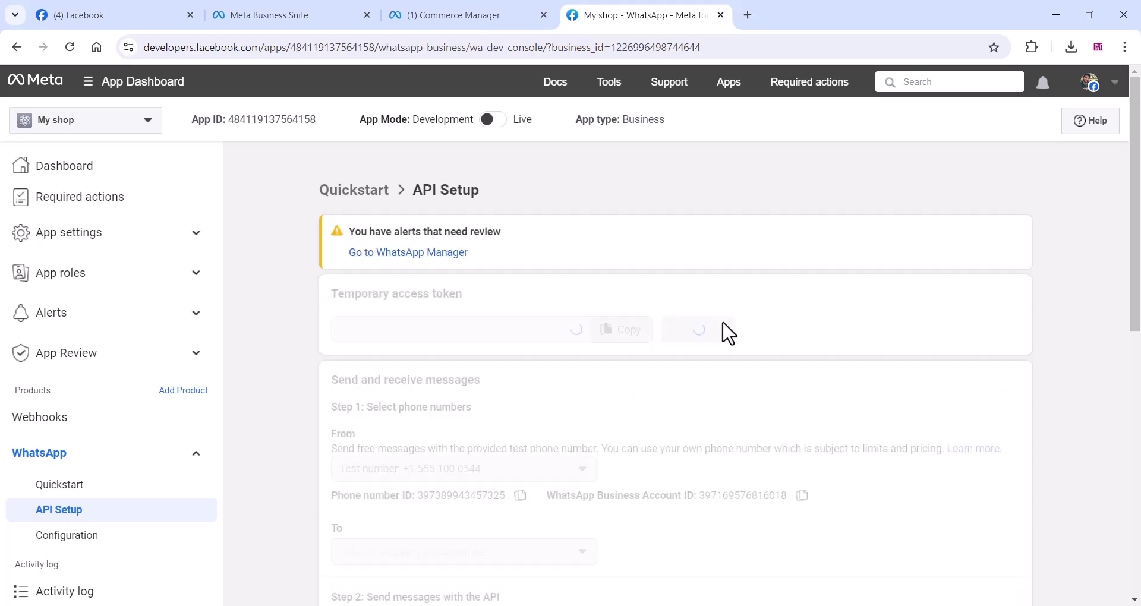
scroll(718, 400, "down", 3)
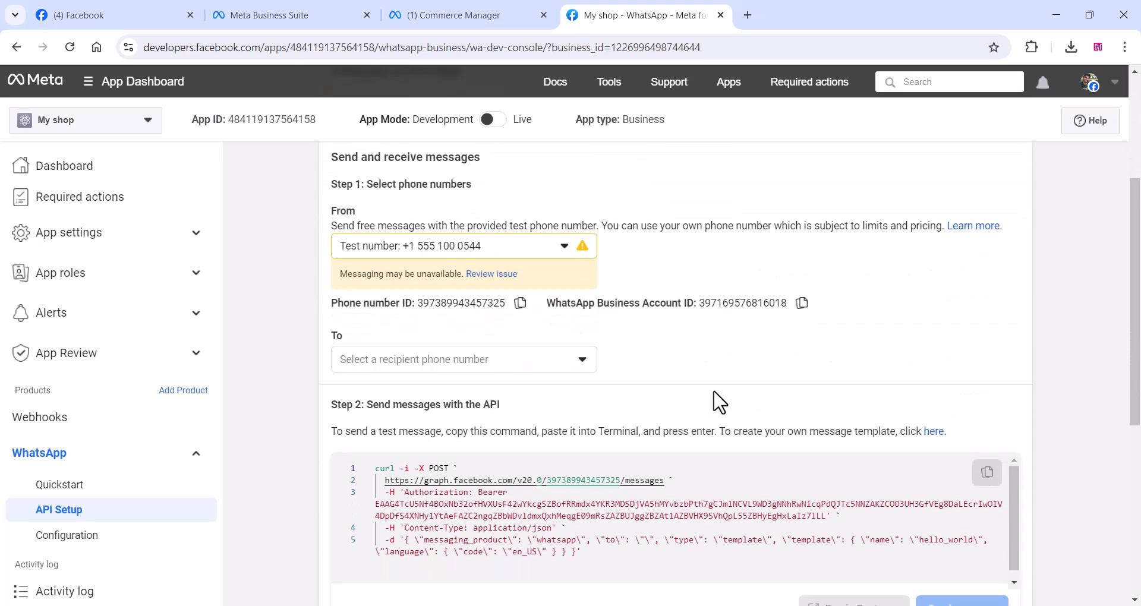
scroll(627, 359, "down", 2)
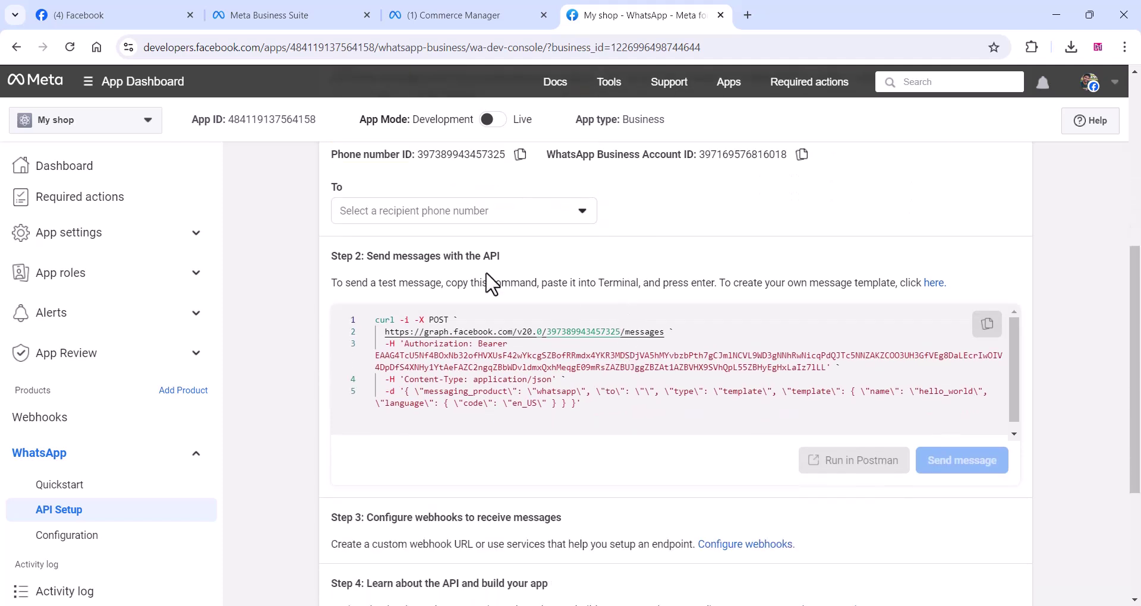
left_click(382, 211)
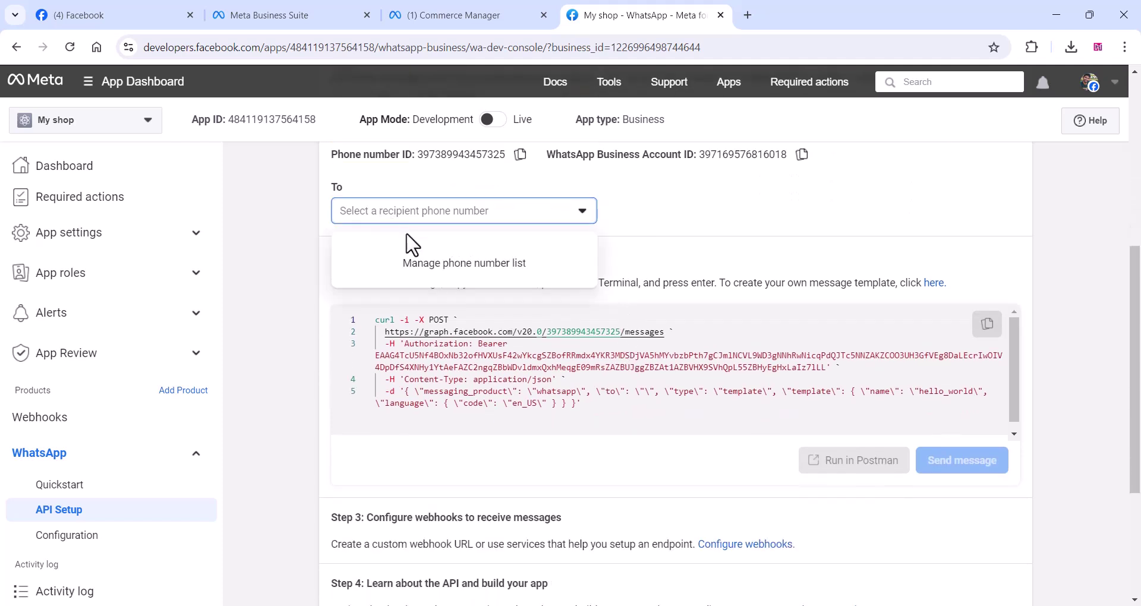
left_click(438, 263)
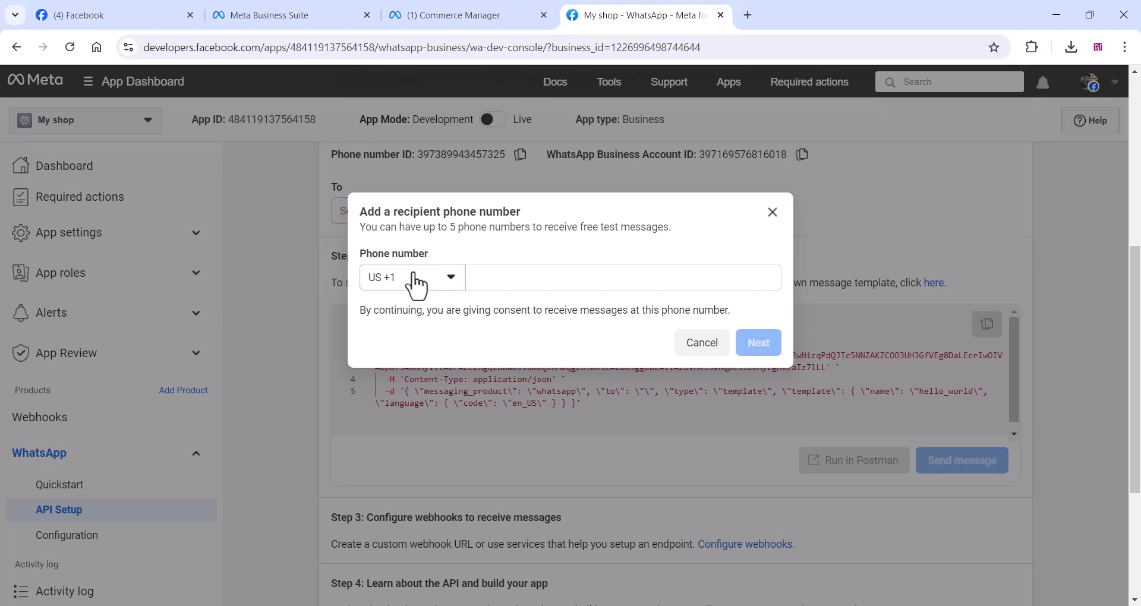
Add the recipient's phone number with country code IN +91 and verify it.
left_click(415, 280)
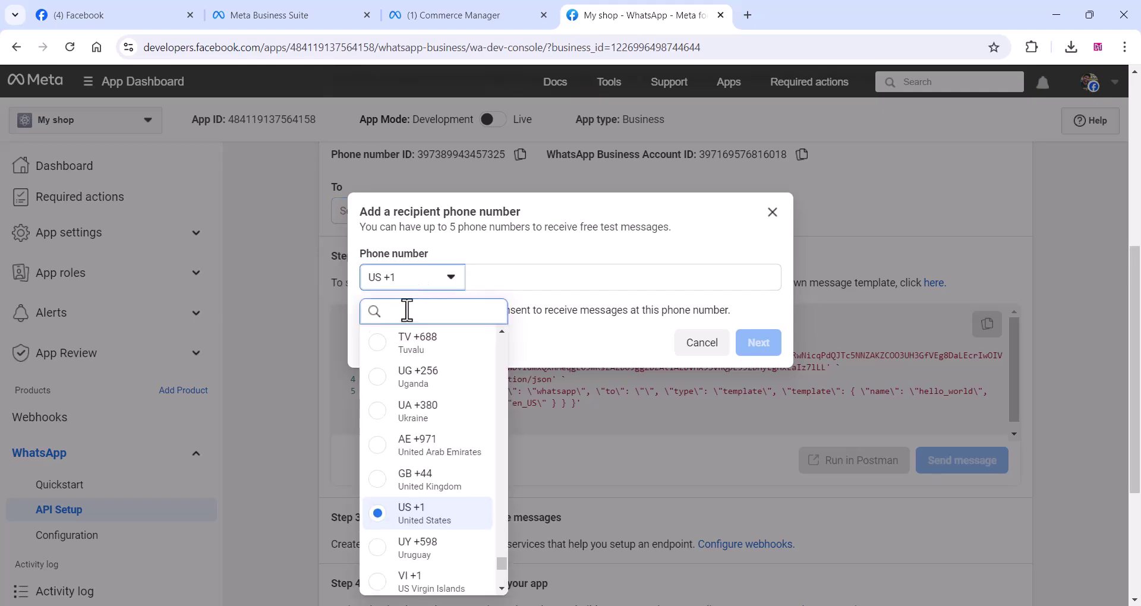
type("ind")
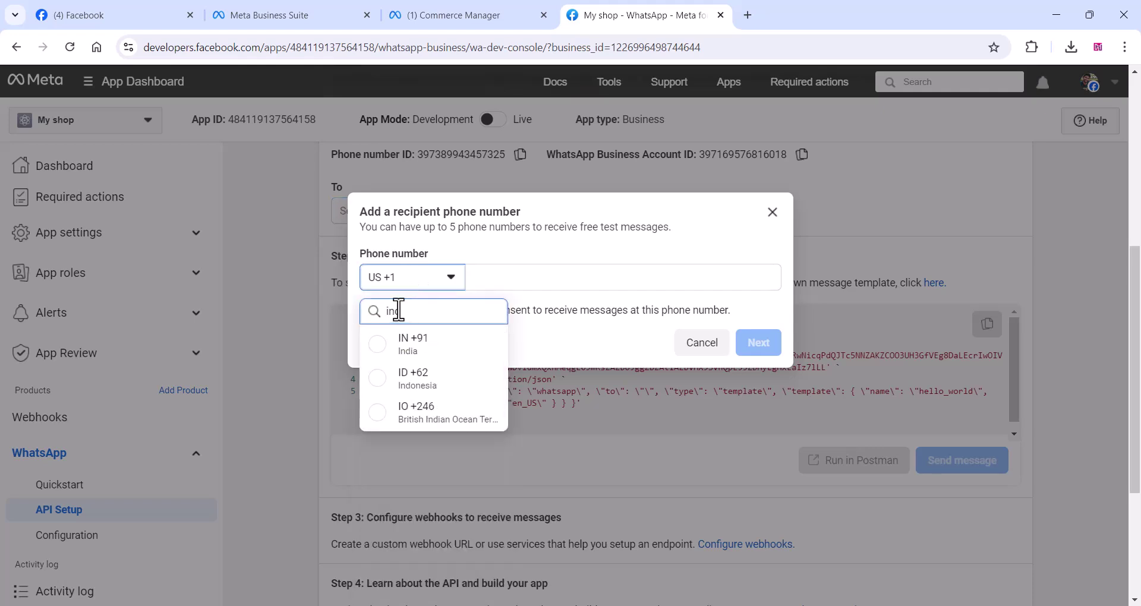
left_click(385, 352)
left_click(505, 280)
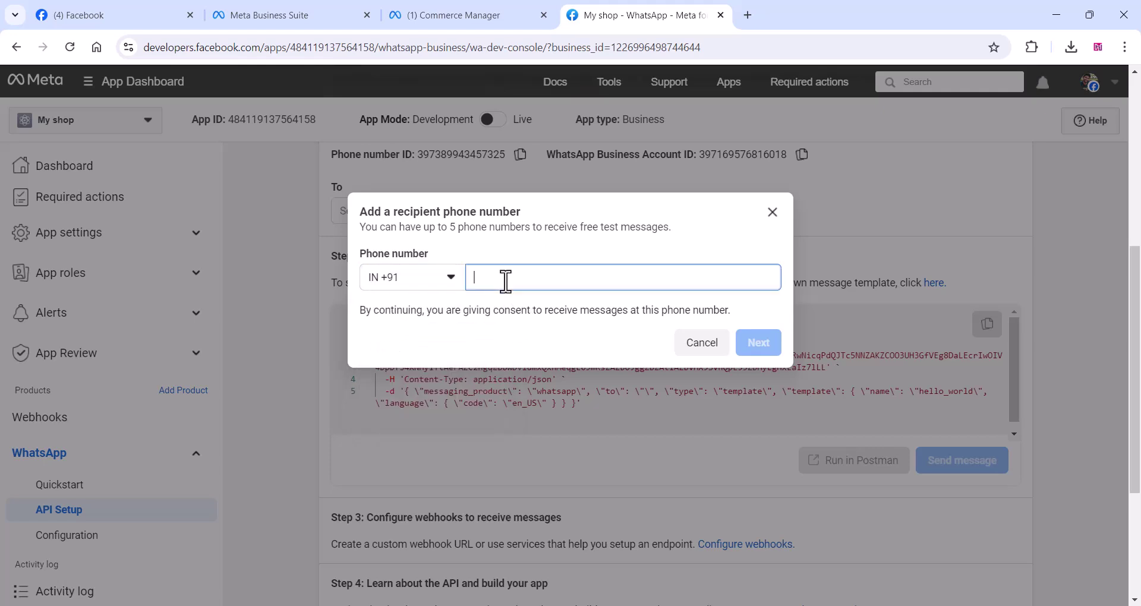
type("90743")
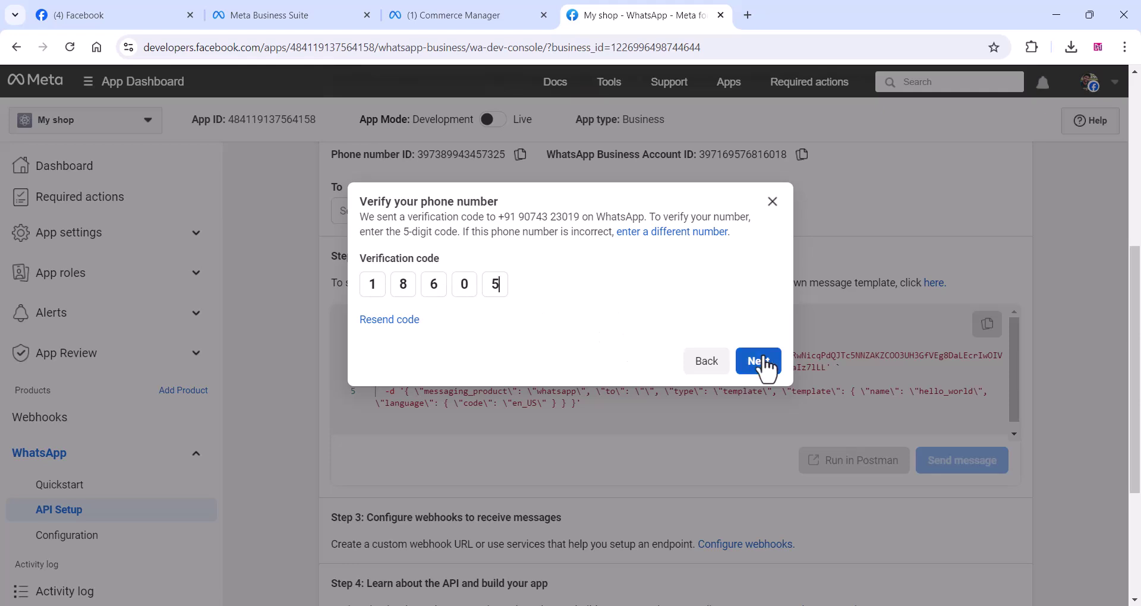
left_click(754, 364)
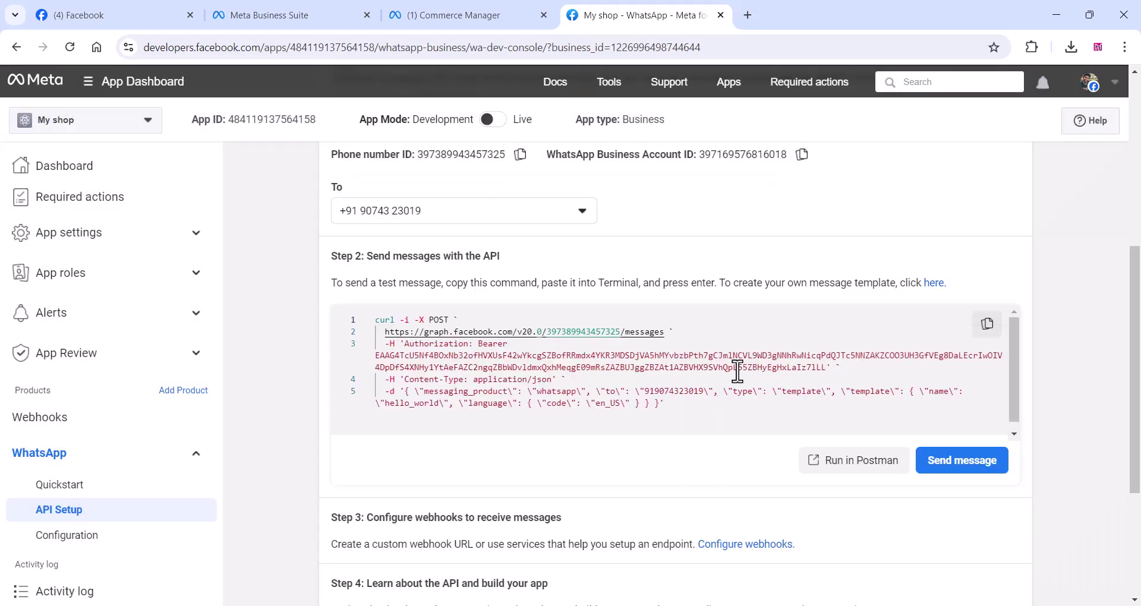
Send the hello_world test message to the verified recipient.
left_click(957, 465)
scroll(508, 478, "up", 6)
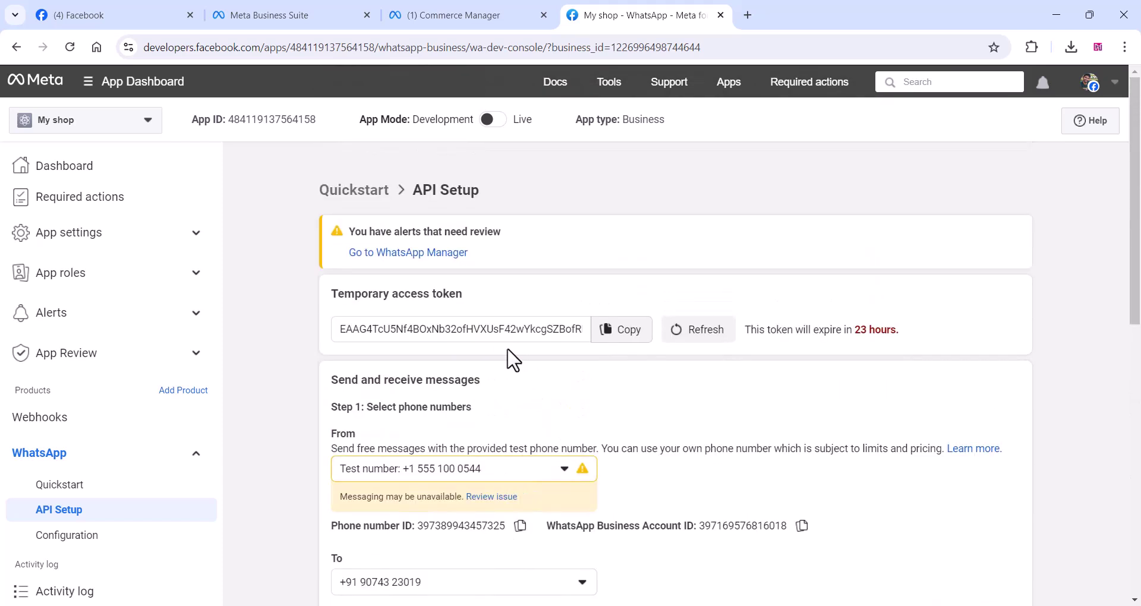
scroll(490, 355, "down", 1)
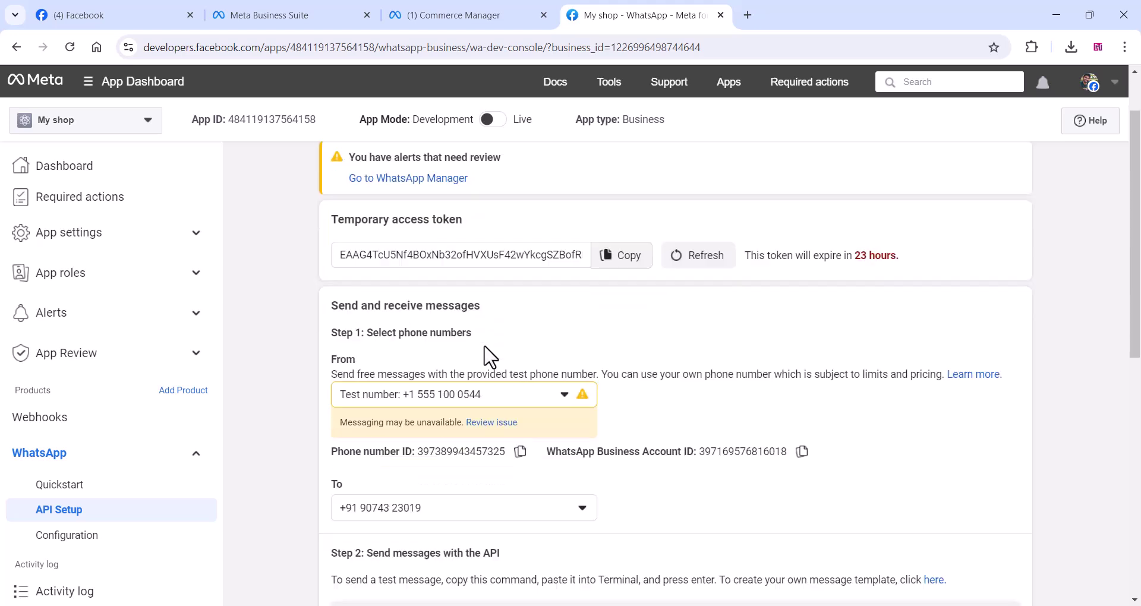
Start adding a new phone number with business name My shop, its website, and country India.
left_click(542, 410)
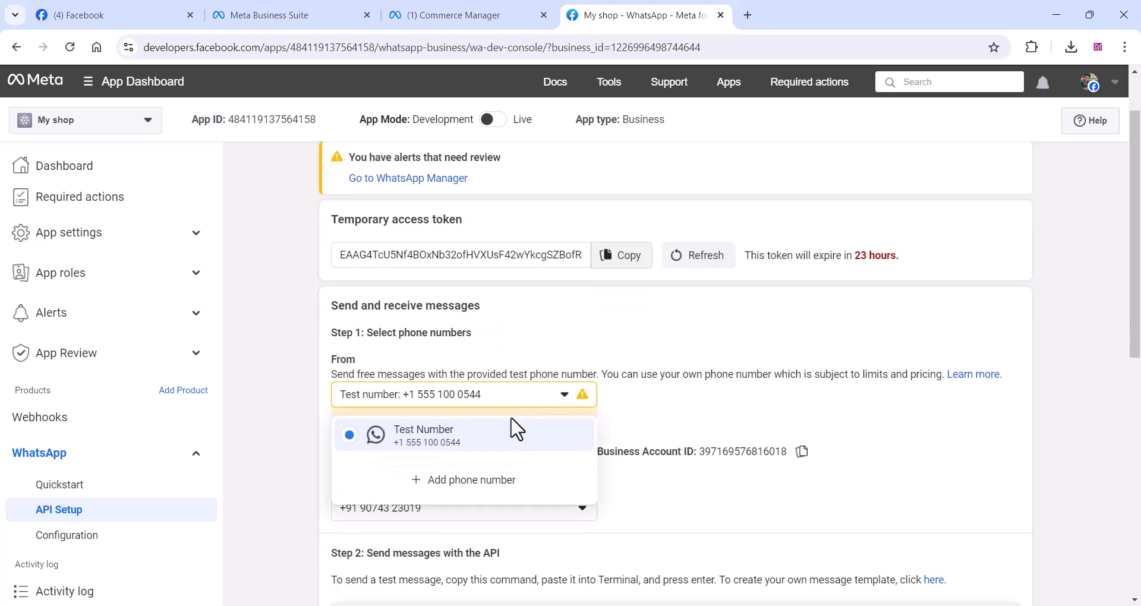
left_click(472, 497)
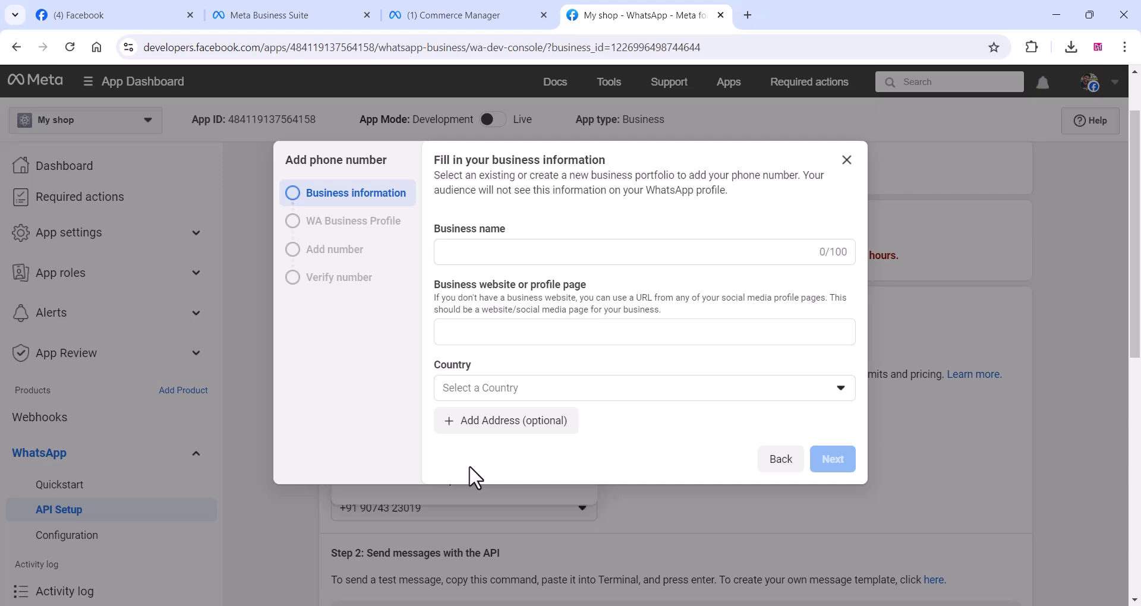
left_click(477, 255)
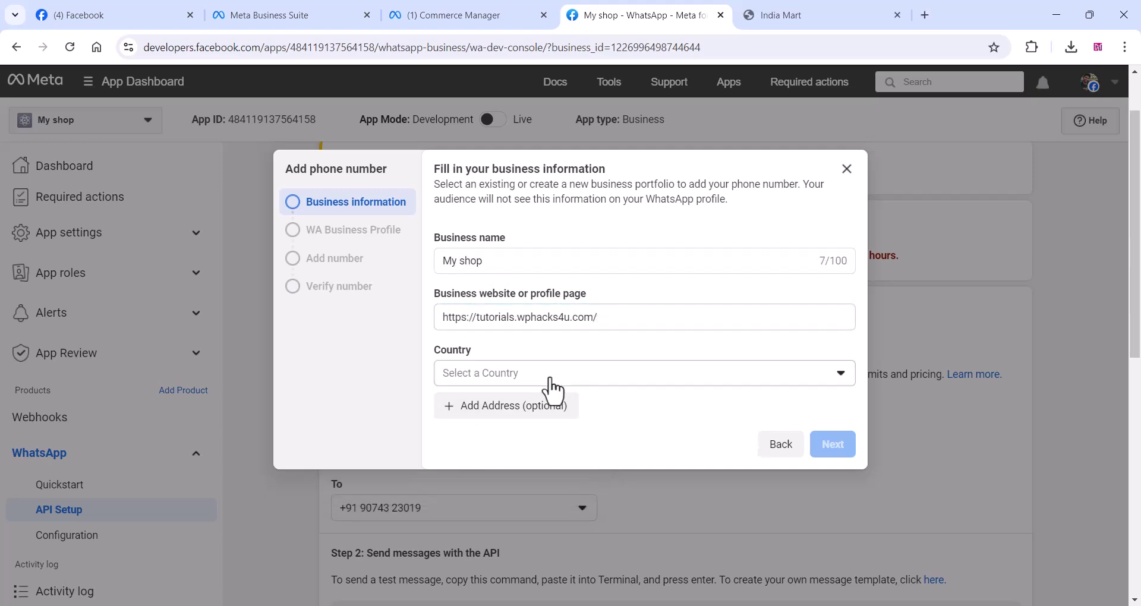
left_click(550, 379)
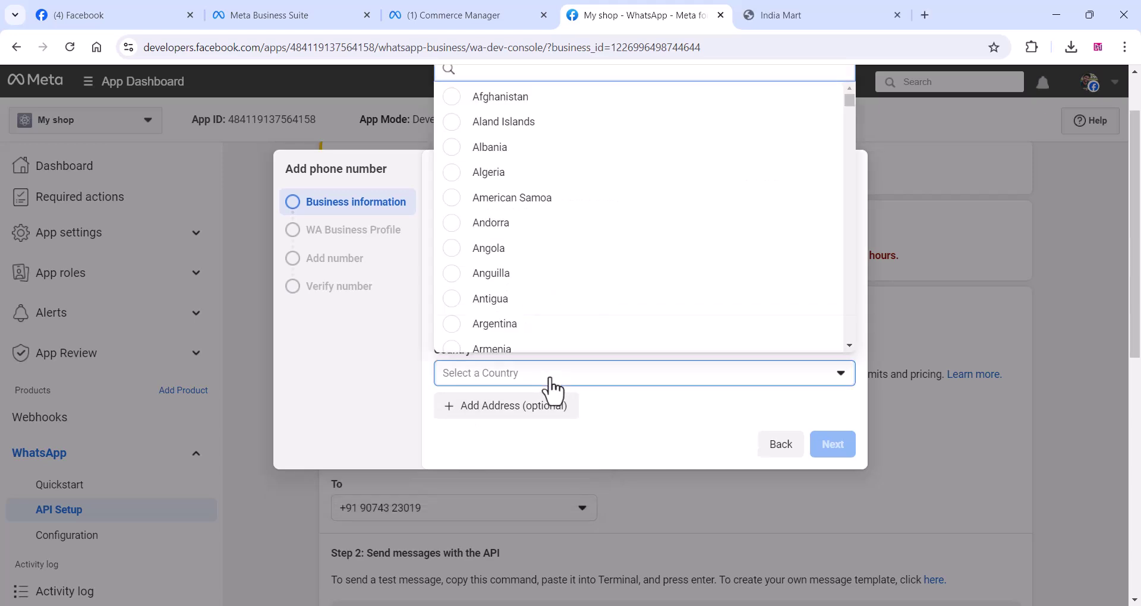
type("in")
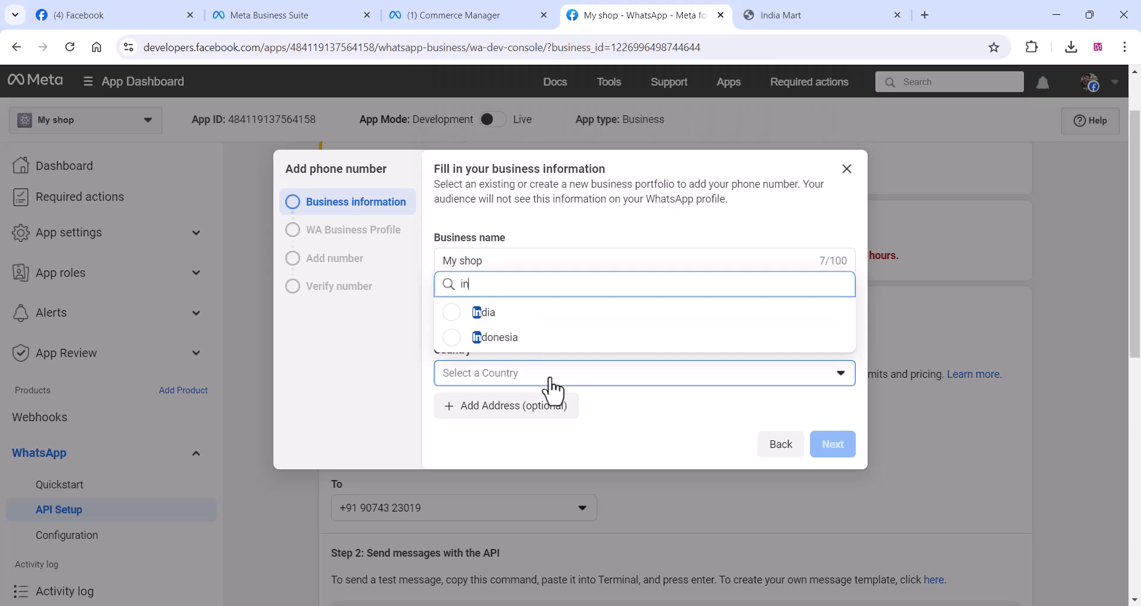
type("d")
left_click(459, 314)
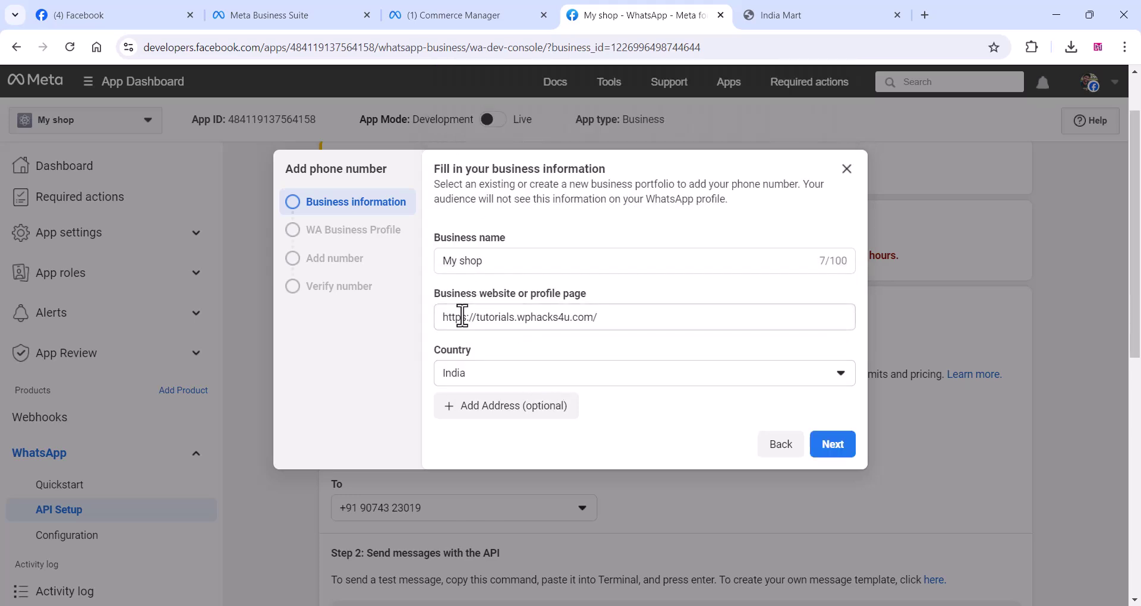
left_click(833, 447)
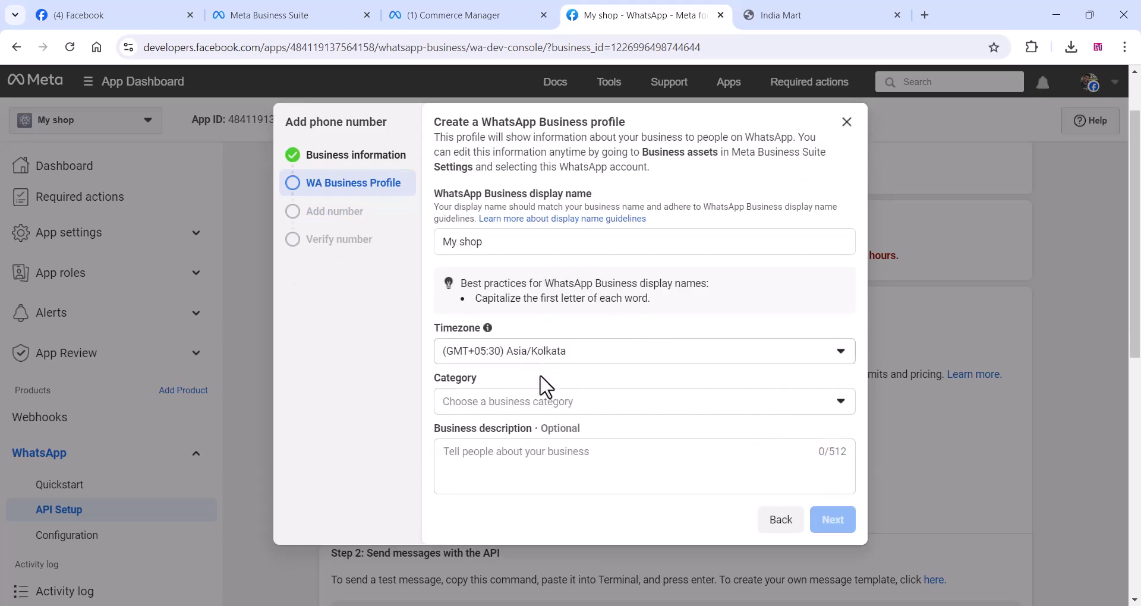
Choose Shopping and Retail as the WhatsApp profile category and continue to the phone number.
left_click(531, 404)
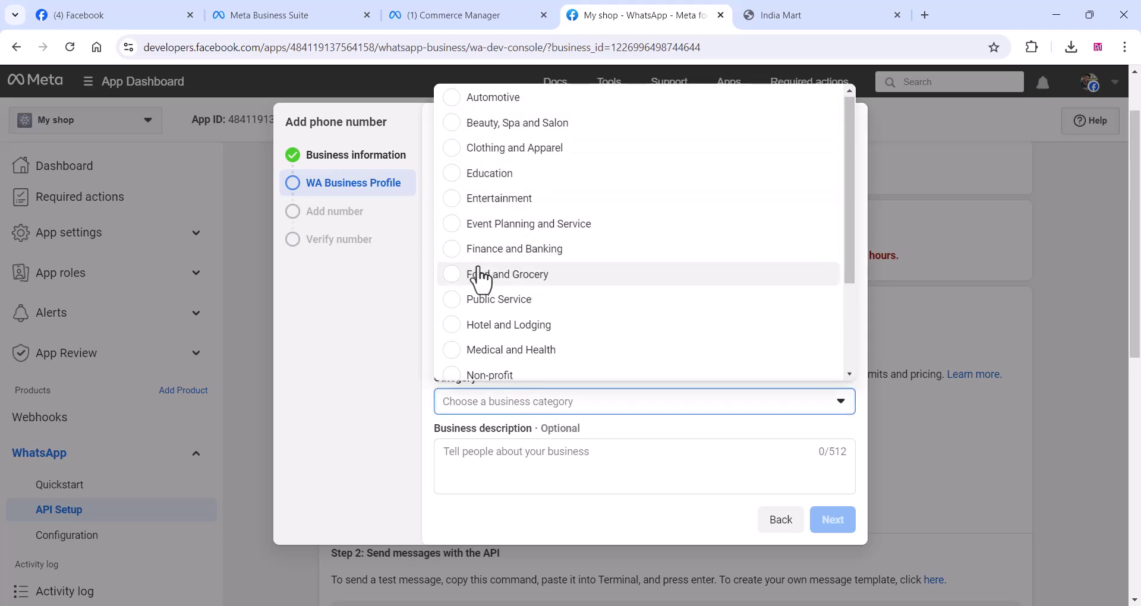
scroll(481, 279, "down", 3)
scroll(482, 256, "down", 2)
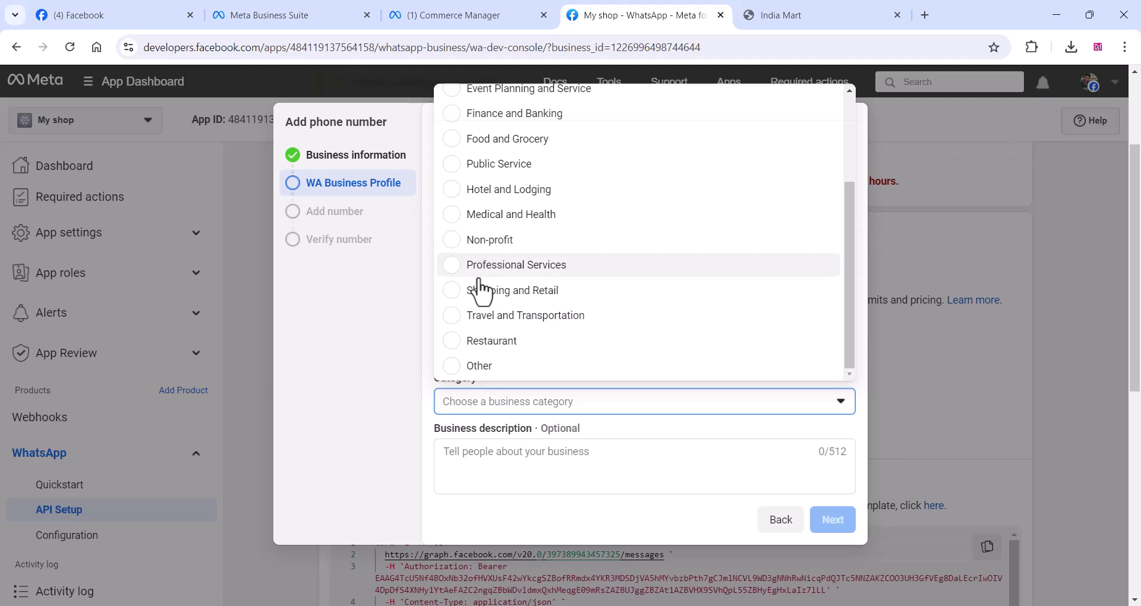
left_click(462, 299)
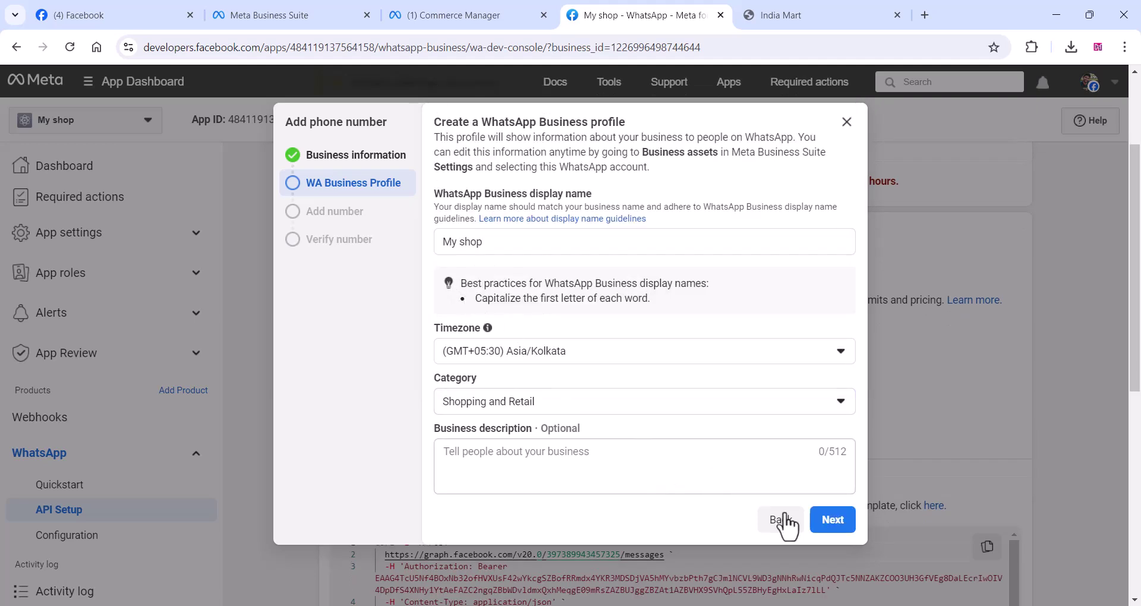
left_click(833, 521)
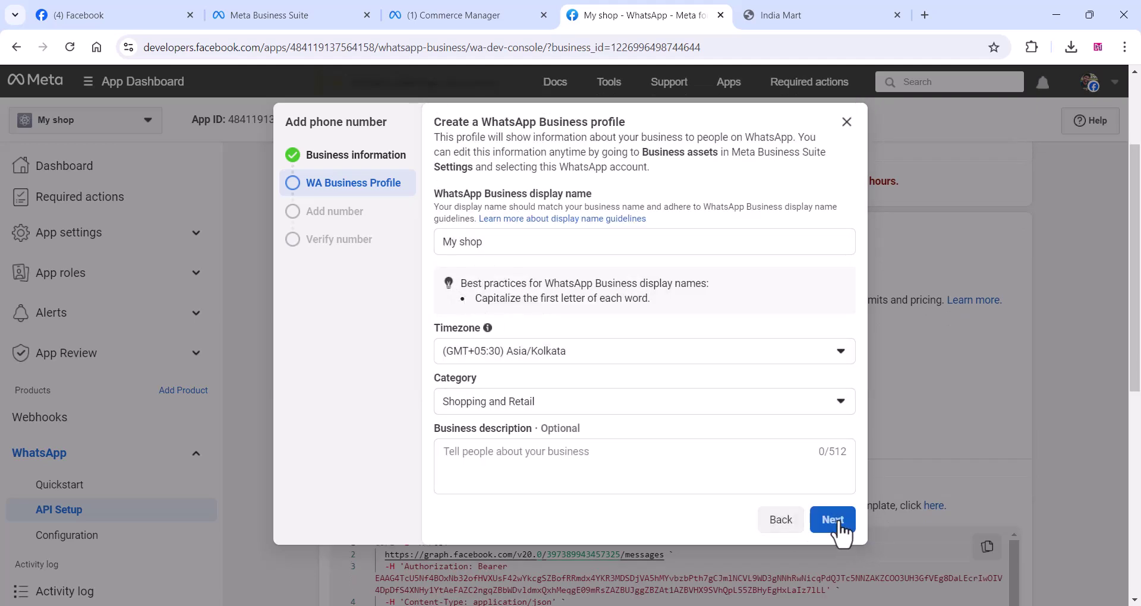
Enter the business phone number with country code IN +91 and submit its 6-digit verification code.
left_click(494, 278)
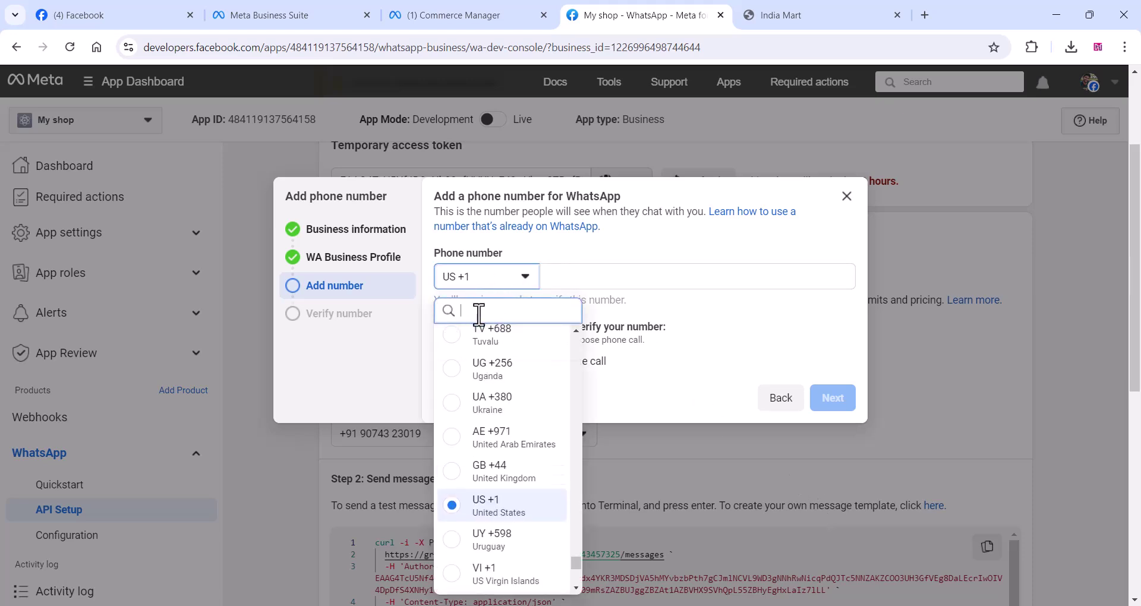
type("ind")
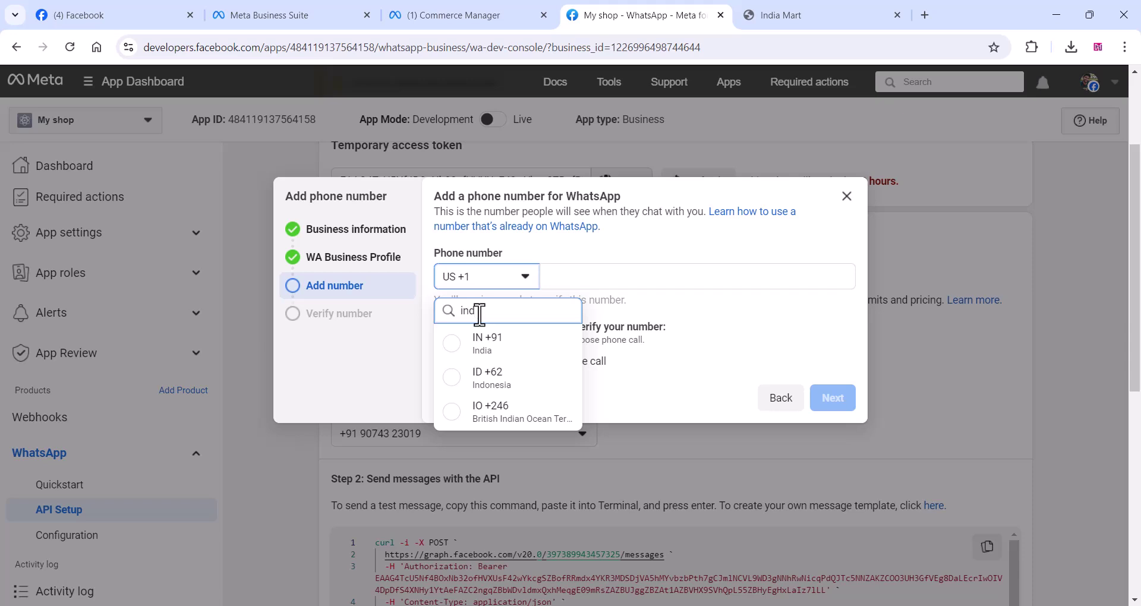
left_click(462, 351)
left_click(594, 278)
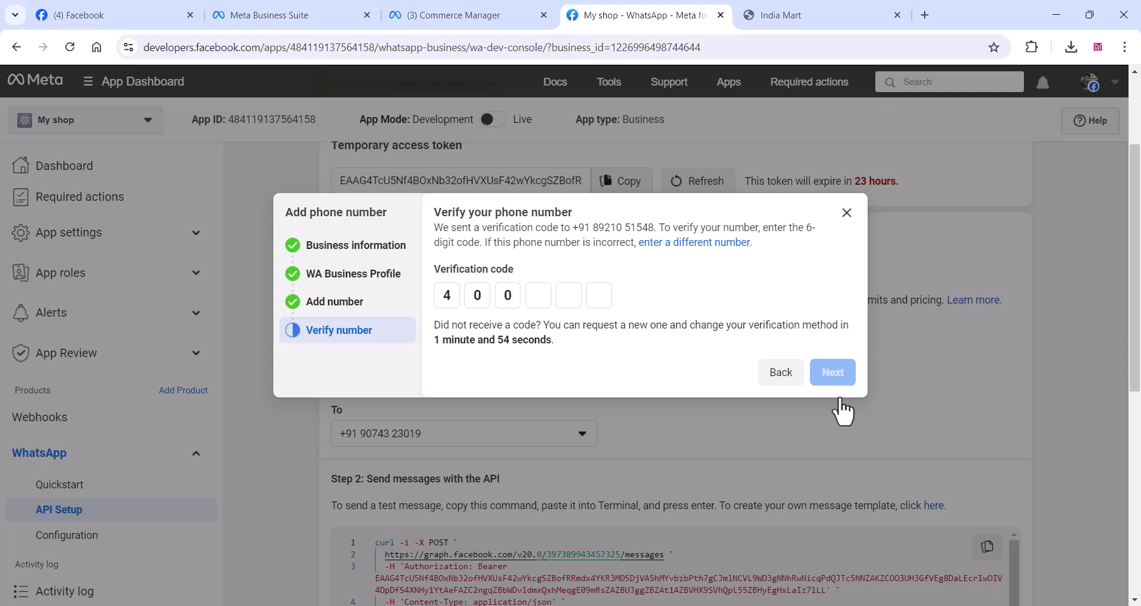
type("101")
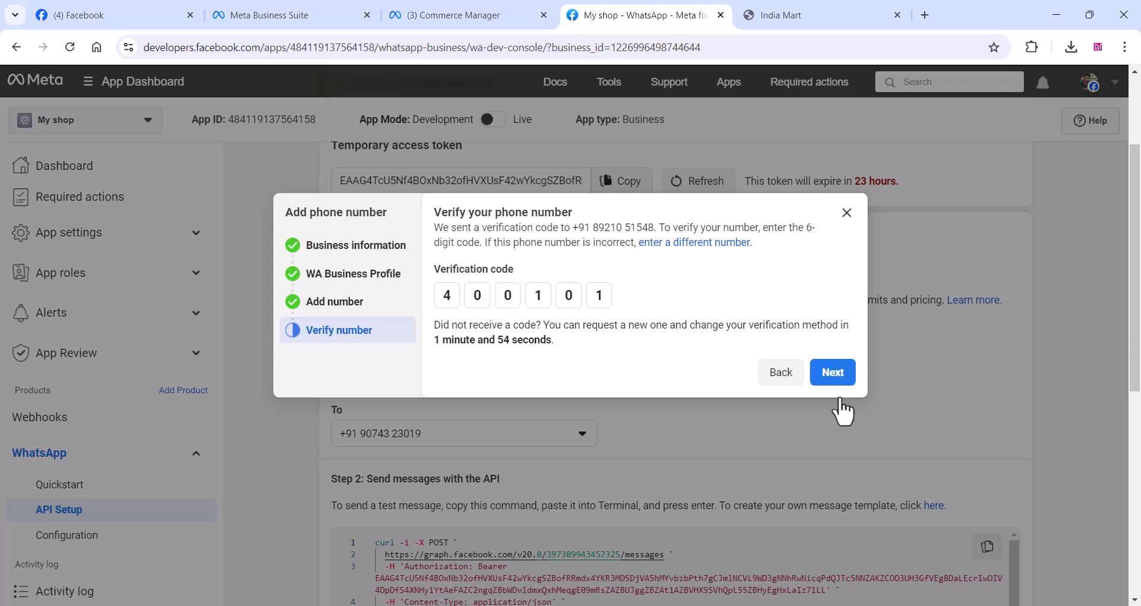
left_click(829, 374)
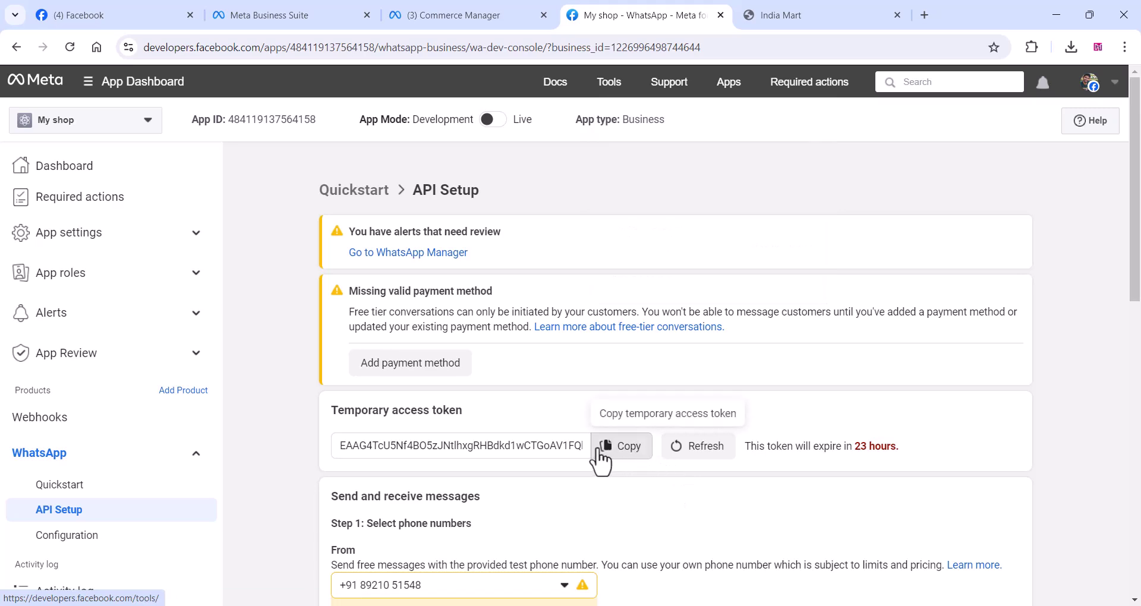
Follow Add payment method from API Setup to My shop's WhatsApp account settings and review them.
scroll(499, 480, "down", 5)
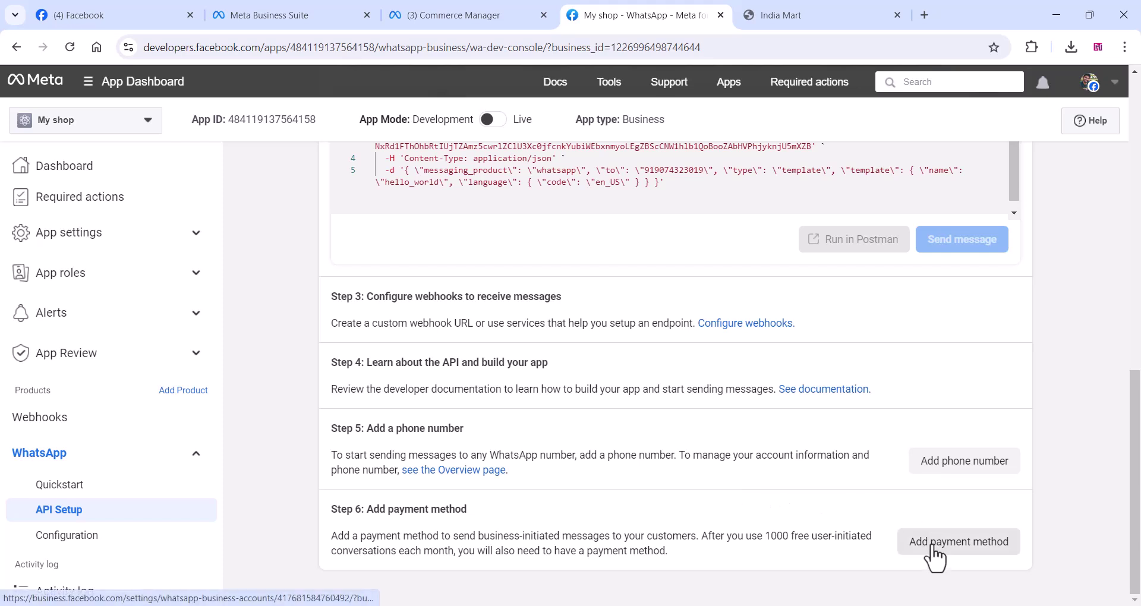
left_click(931, 547)
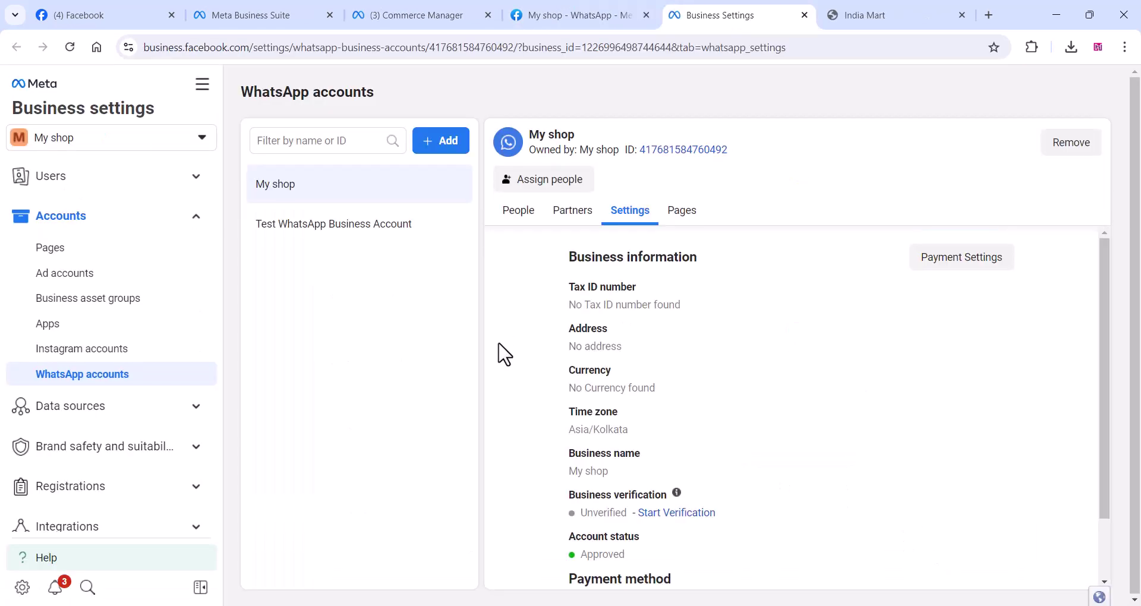
scroll(803, 426, "down", 2)
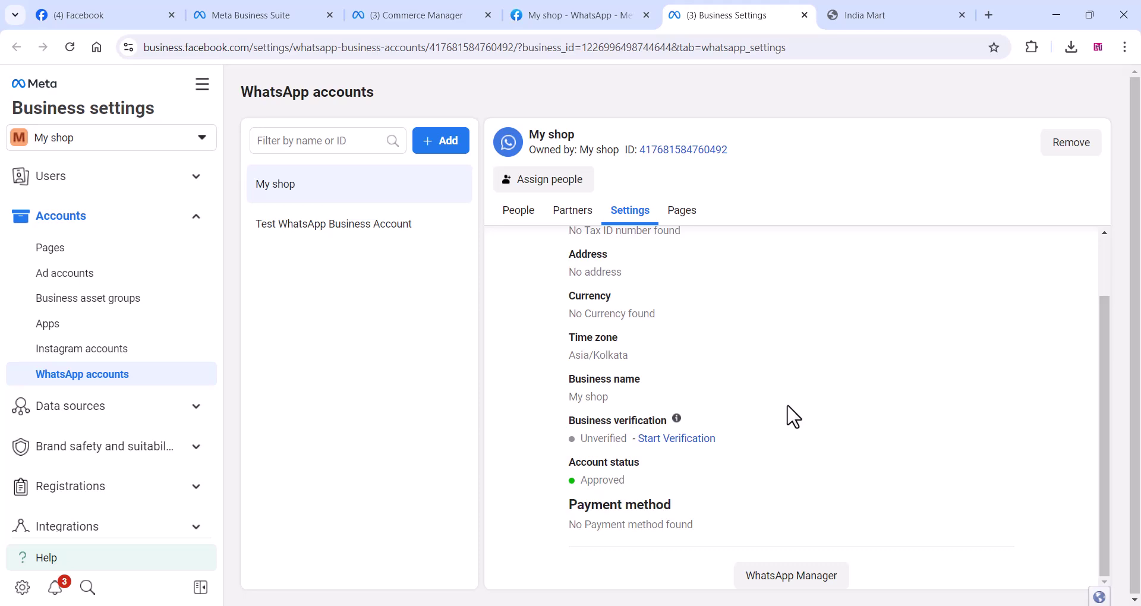
scroll(793, 417, "up", 2)
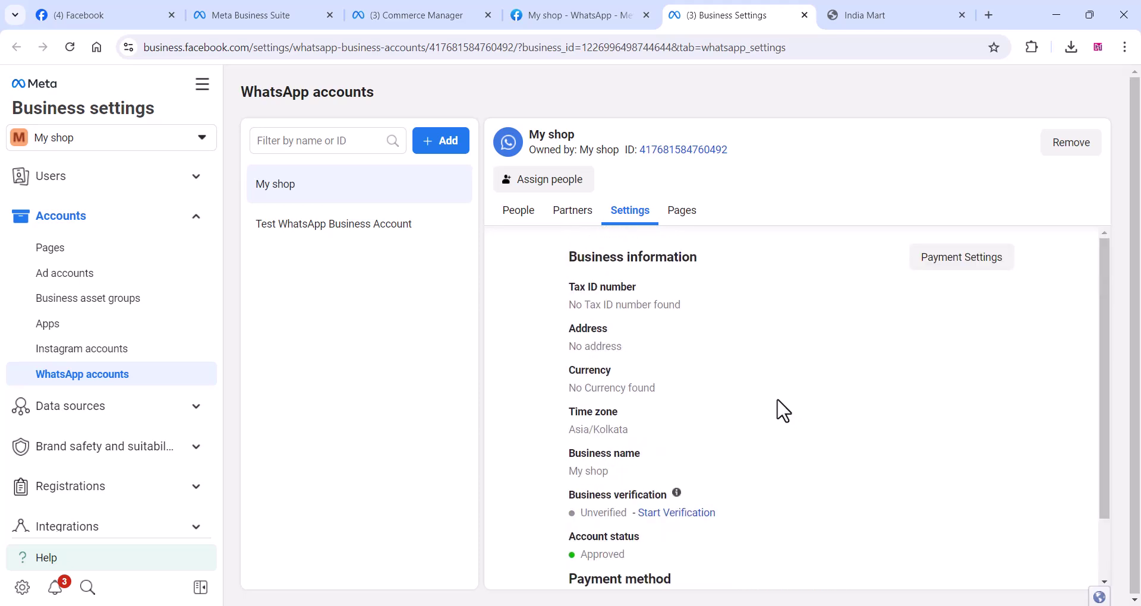
Add a payment method with India location, Indian Rupee currency, and debit or credit card.
left_click(960, 257)
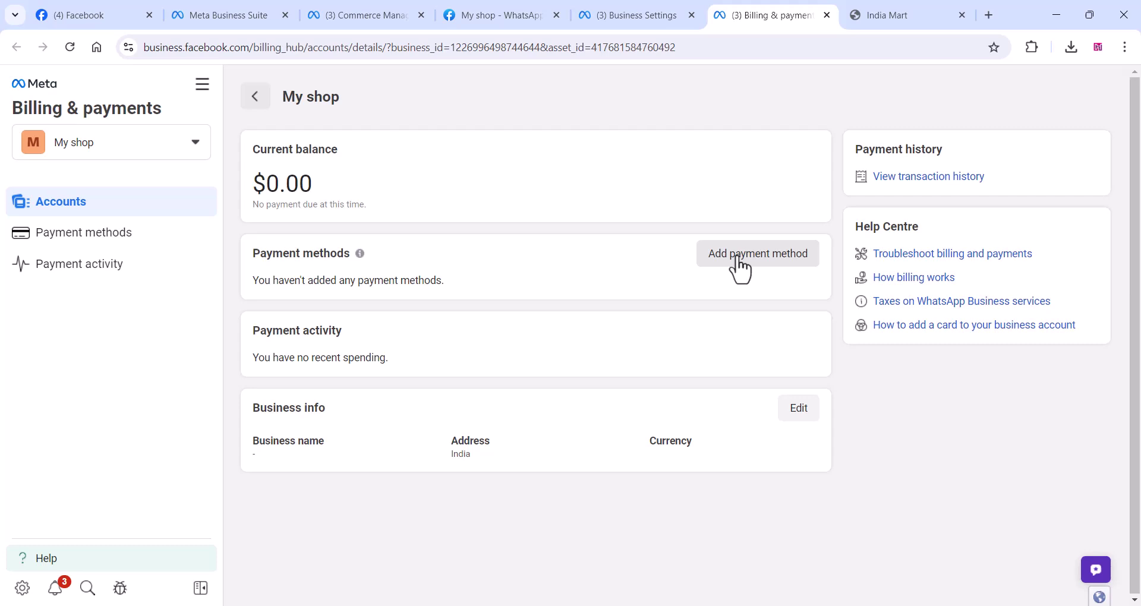
left_click(737, 260)
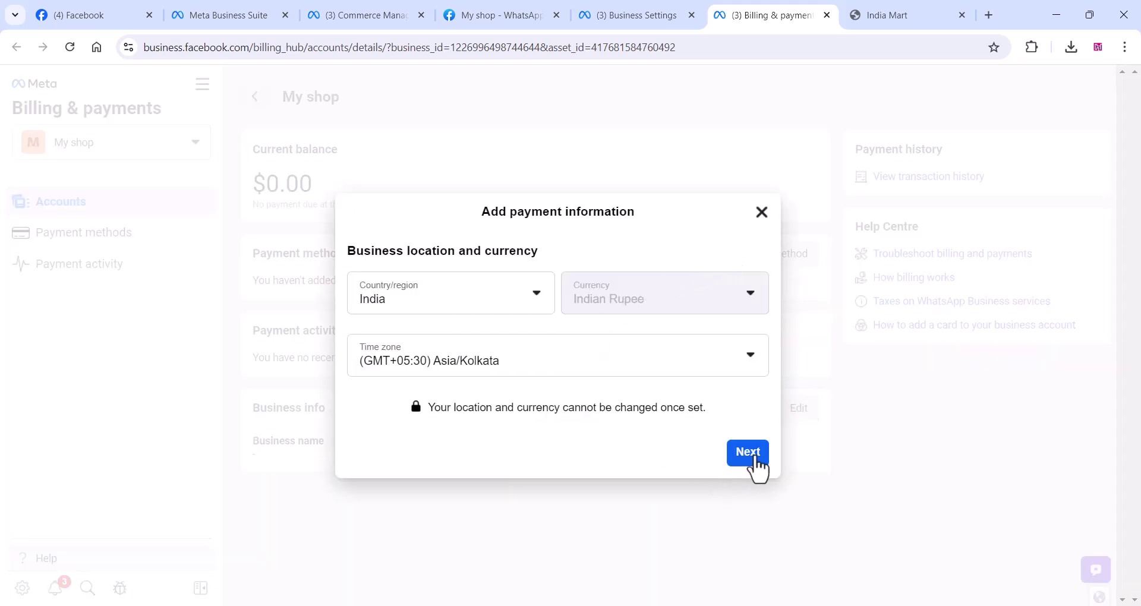
left_click(754, 456)
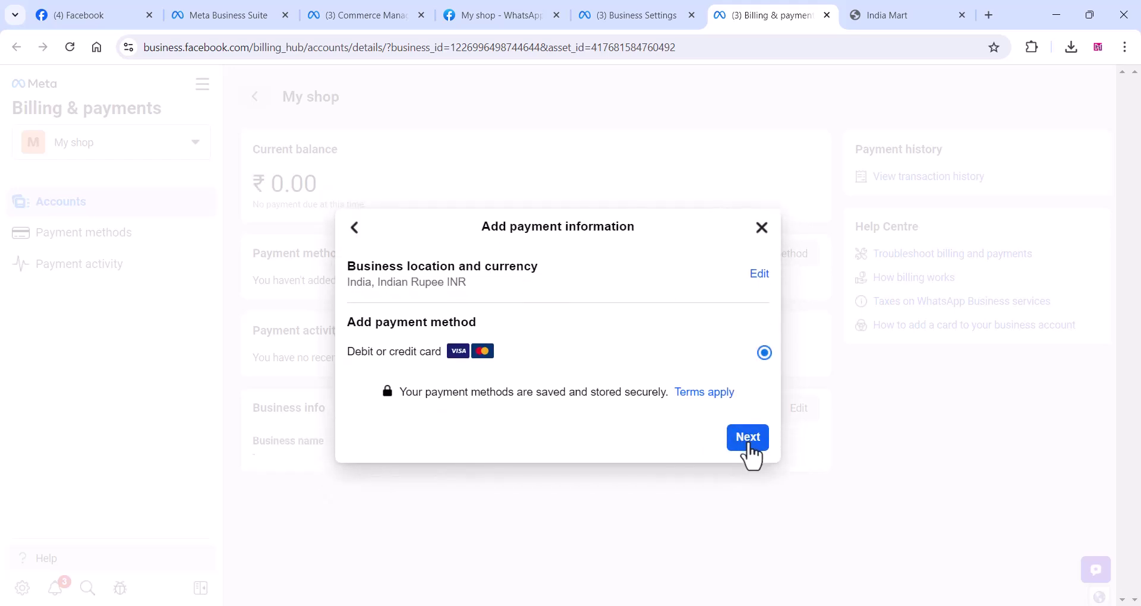
left_click(749, 454)
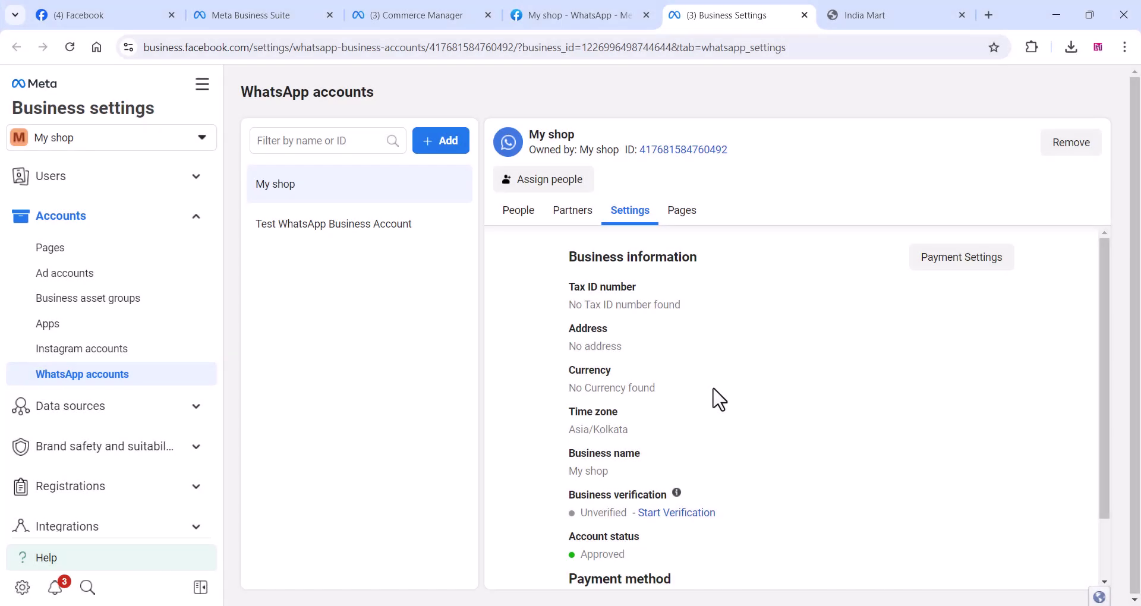
Start business verification for My shop, keeping India as the business country.
scroll(719, 400, "down", 2)
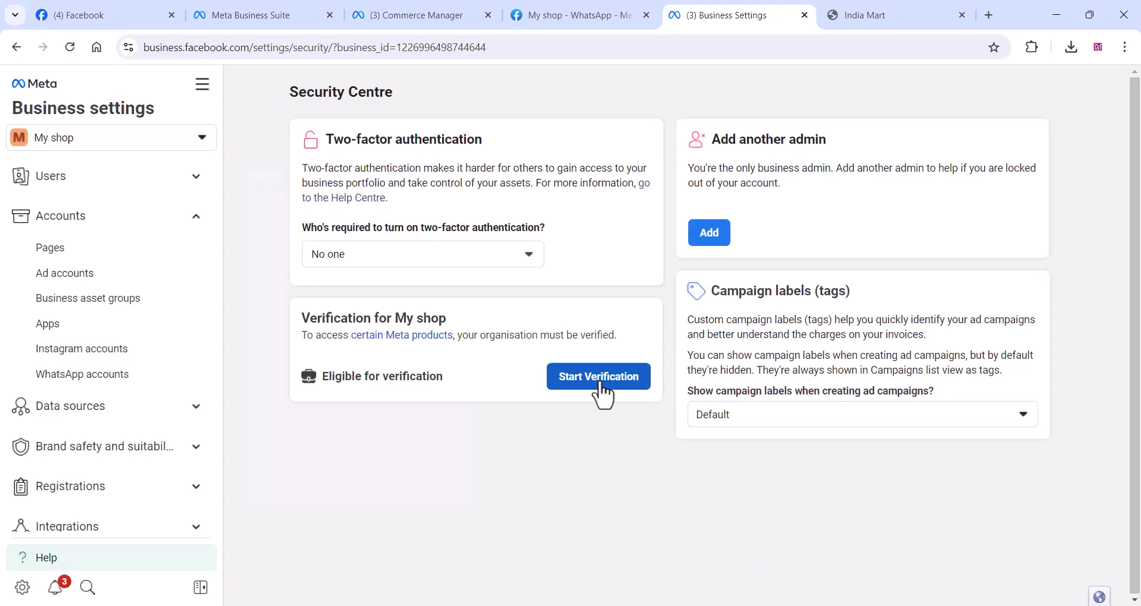
left_click(600, 378)
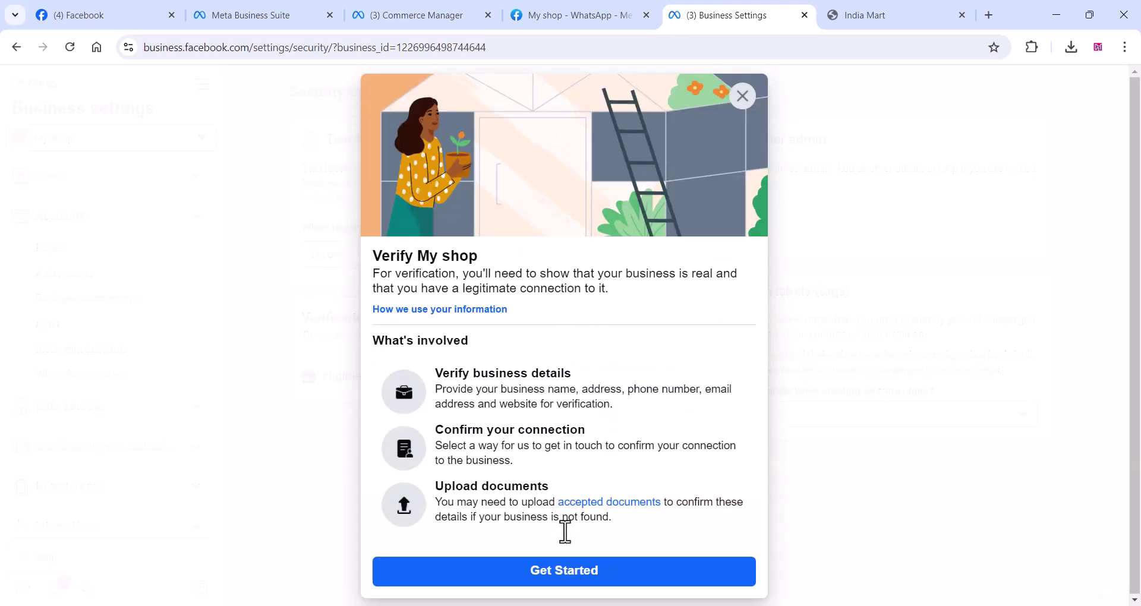
left_click(553, 575)
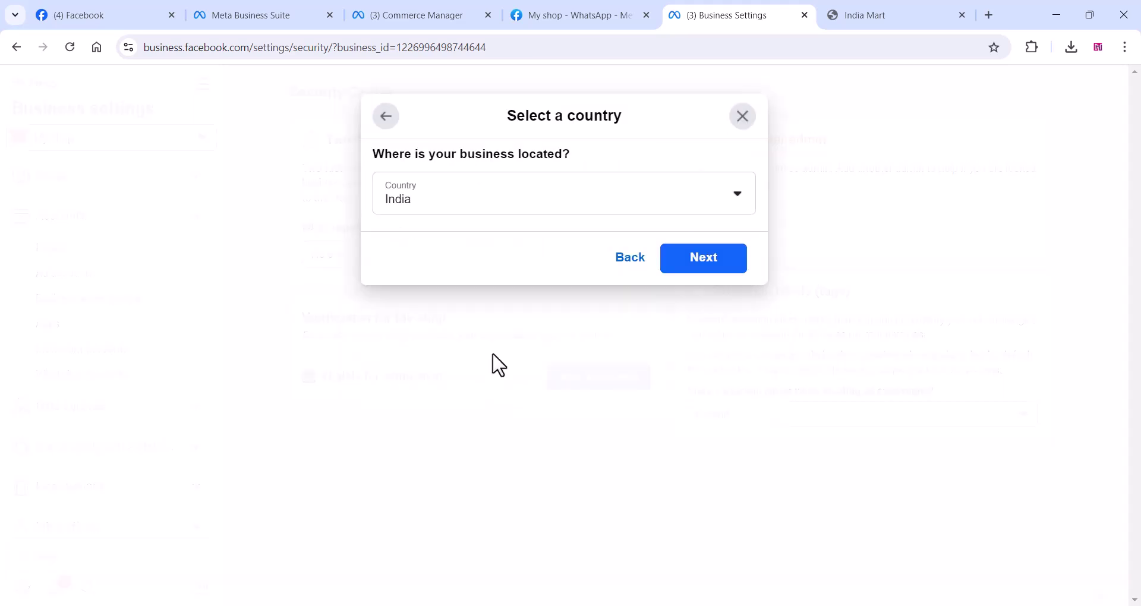
left_click(692, 266)
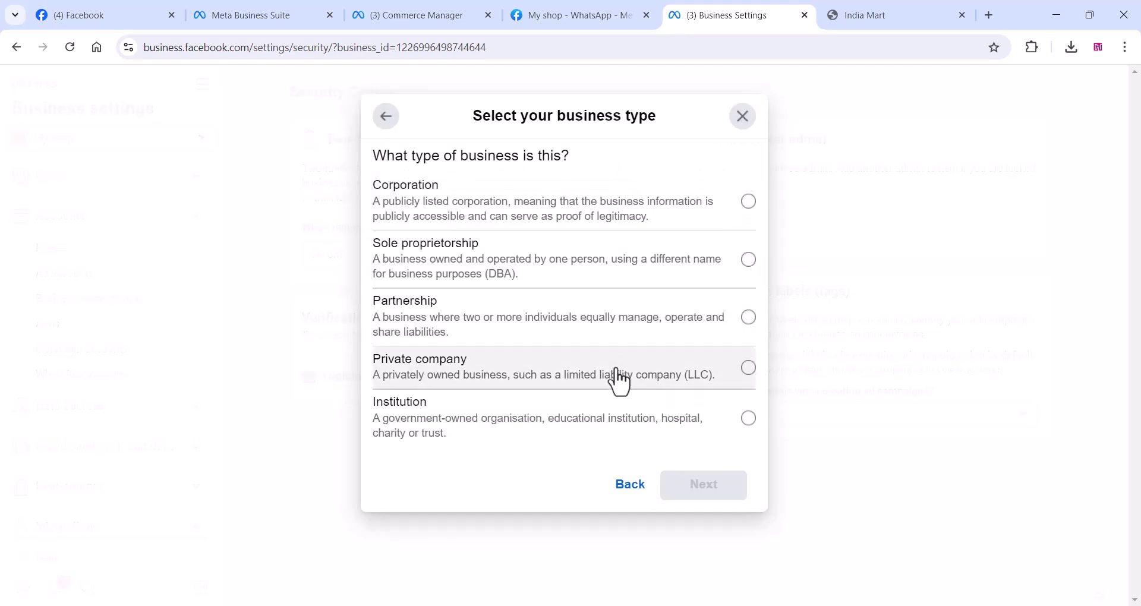
Answer the business type and registration status questions to reach the business details form.
left_click(748, 261)
left_click(693, 494)
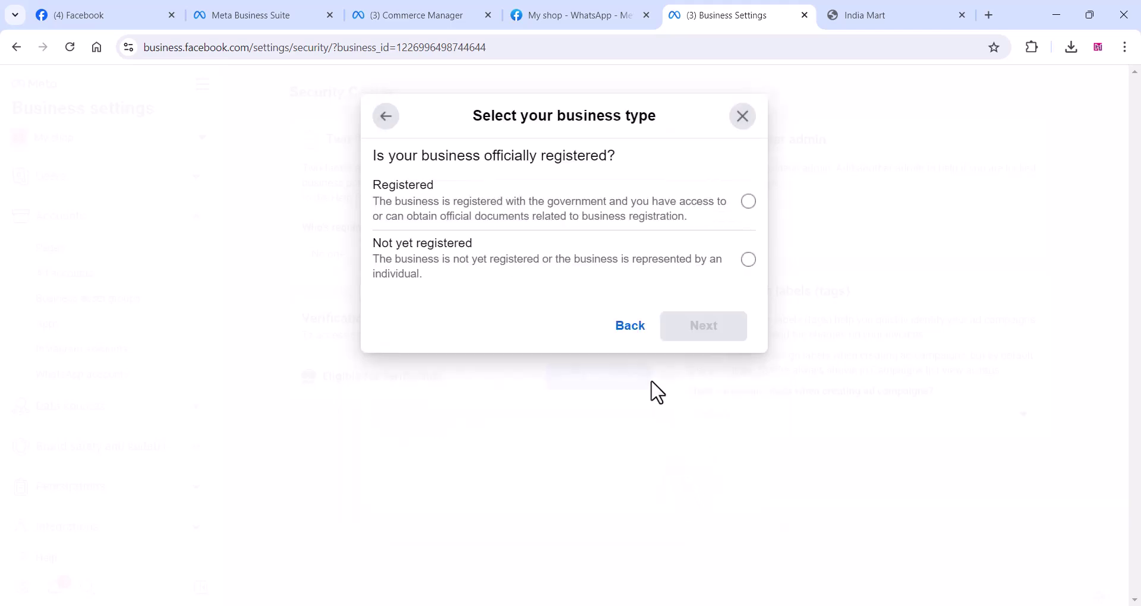
left_click(747, 208)
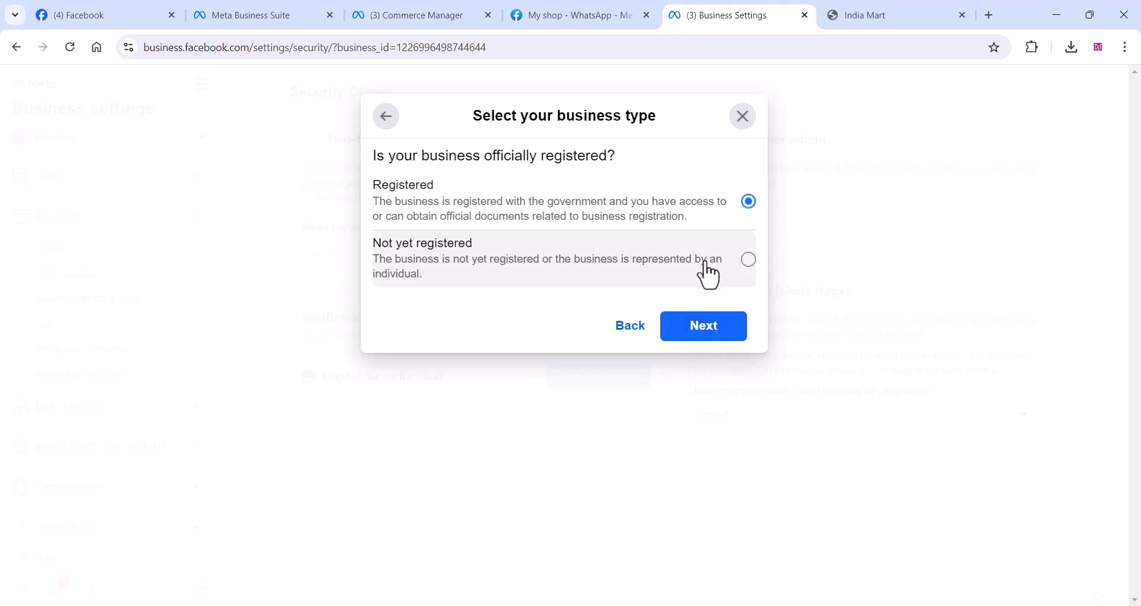
left_click(707, 272)
left_click(702, 330)
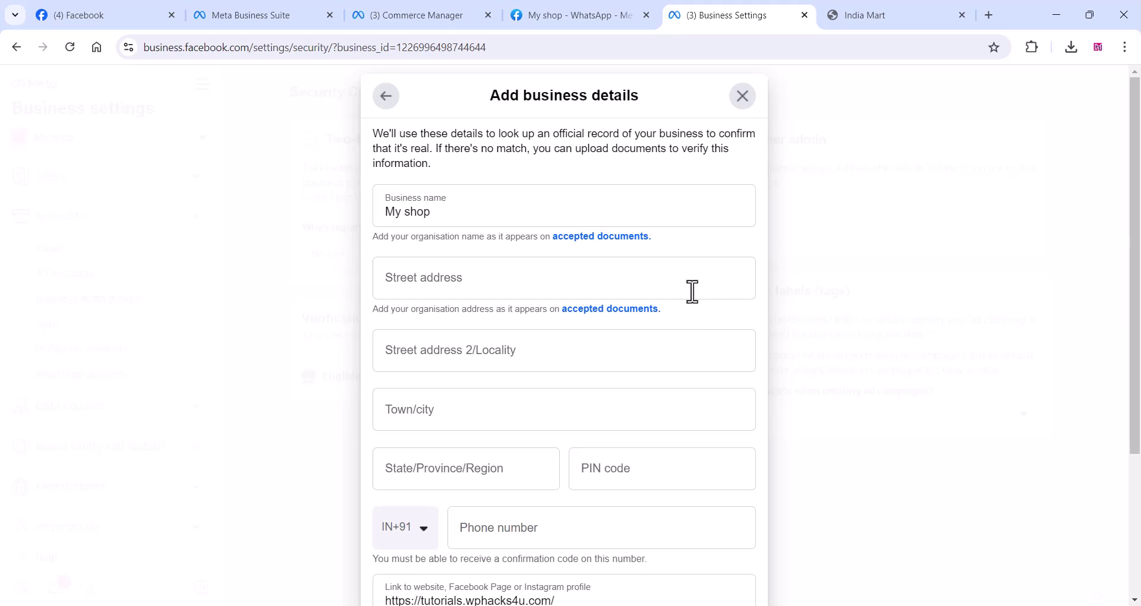
Choose Email as the verification contact method and continue to document upload.
scroll(509, 419, "down", 1)
scroll(508, 419, "down", 3)
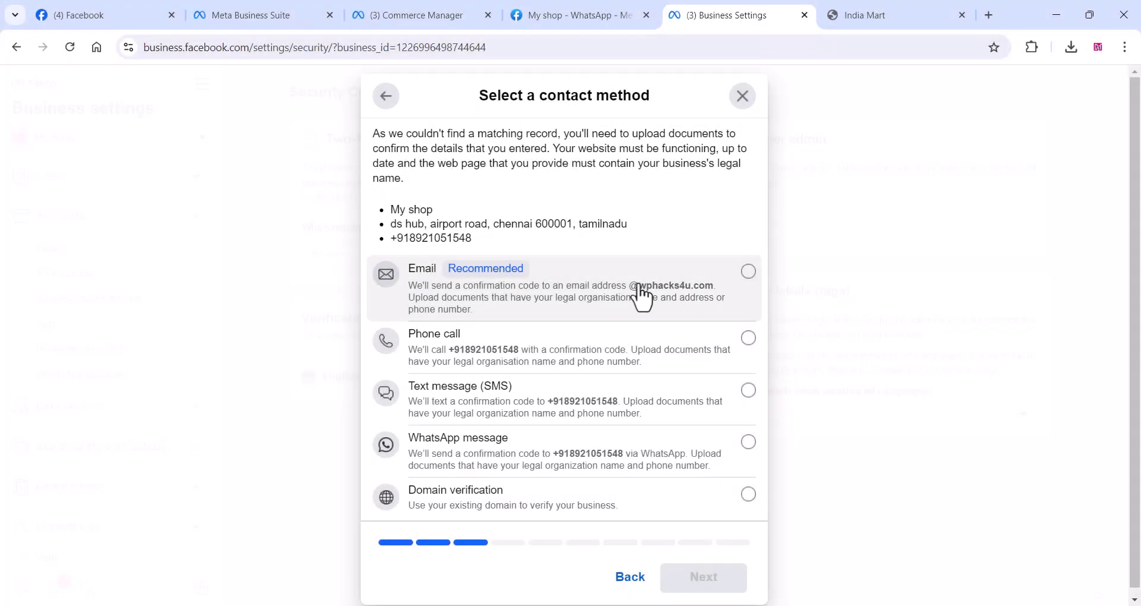
left_click(712, 295)
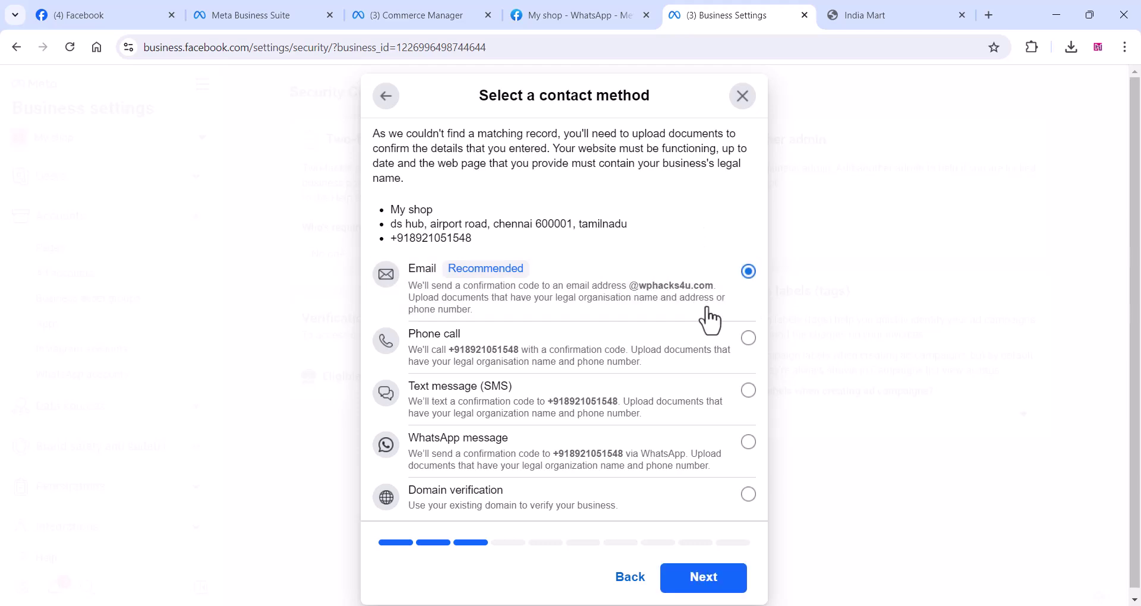
left_click(704, 578)
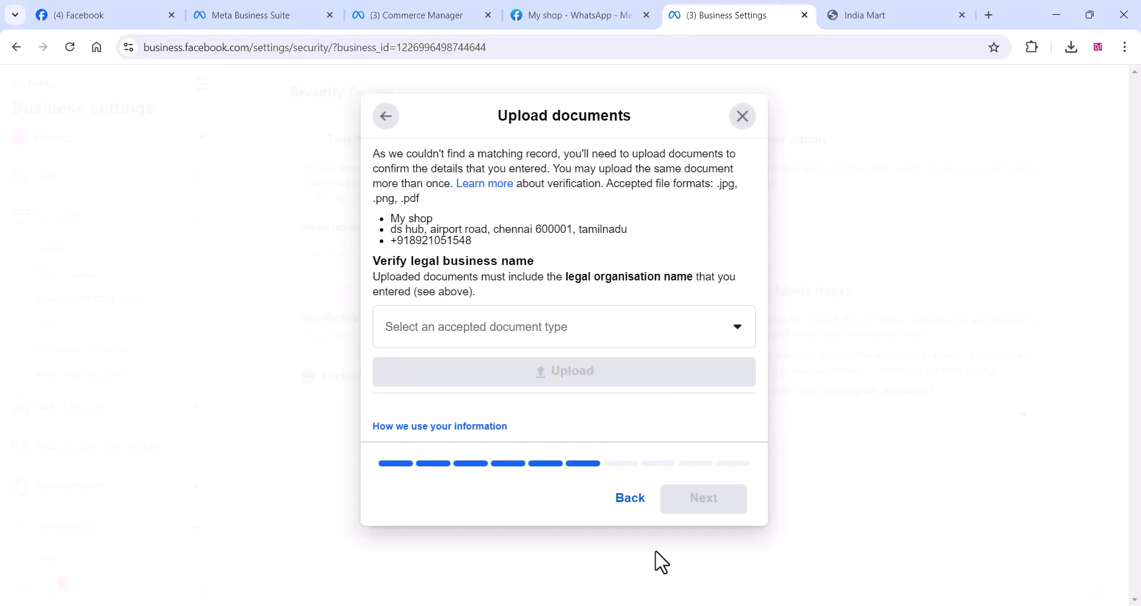
Upload a GST registration certificate PDF, confirm it shows phone or address, and proceed to email confirmation.
left_click(580, 342)
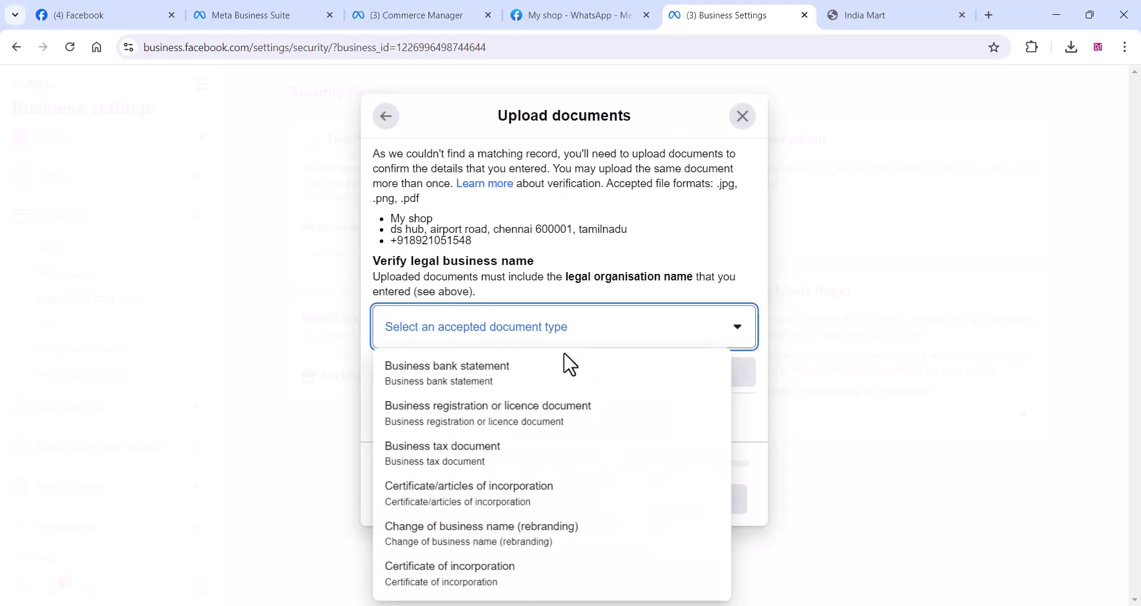
scroll(490, 568, "down", 2)
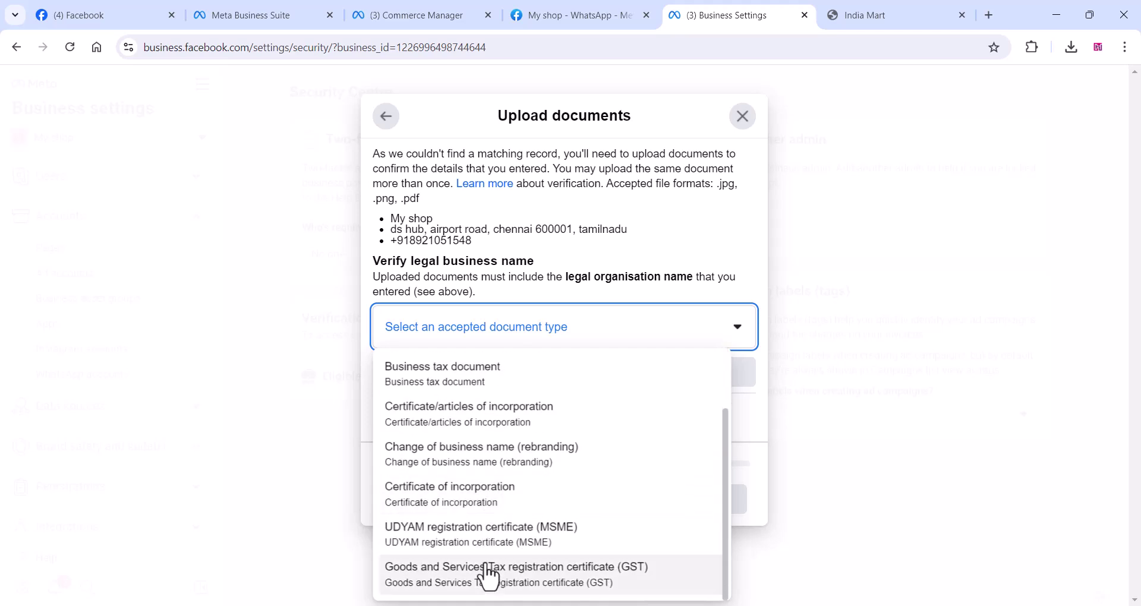
left_click(486, 588)
left_click(556, 374)
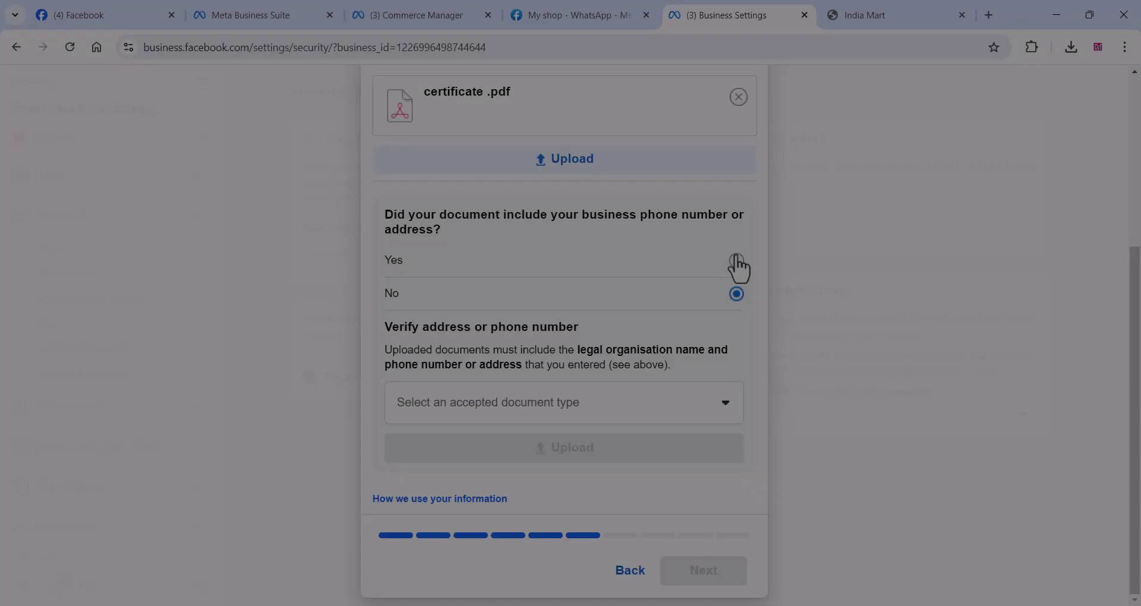
left_click(735, 261)
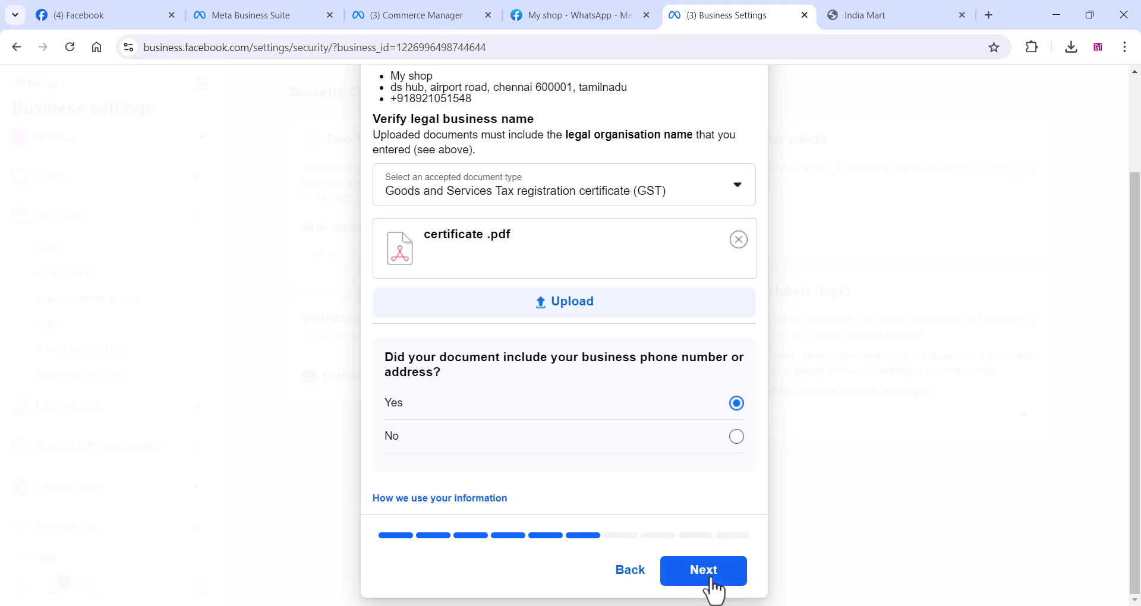
left_click(706, 573)
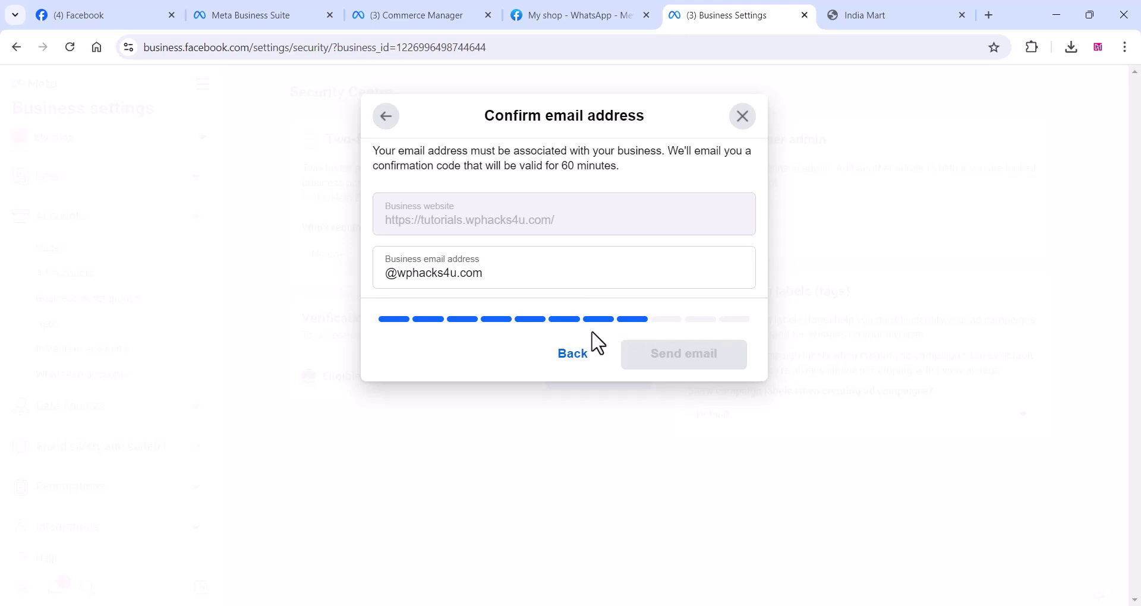
left_click(390, 265)
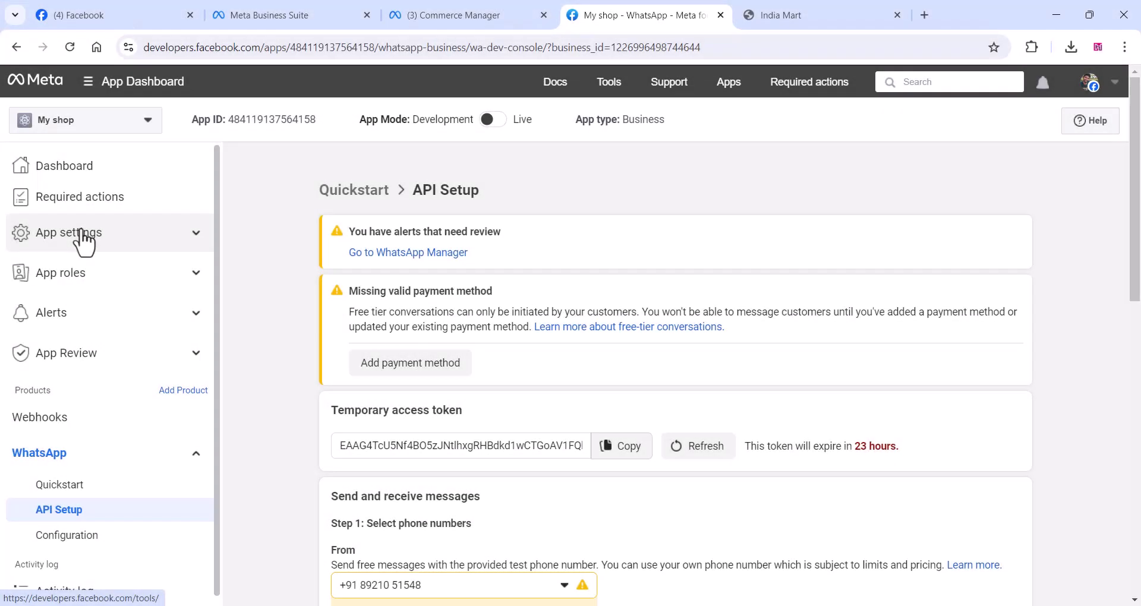
In Basic settings, enter the tutorials.wphacks4u.com domain, privacy policy and pasted terms URLs, and begin the app icon upload.
left_click(82, 238)
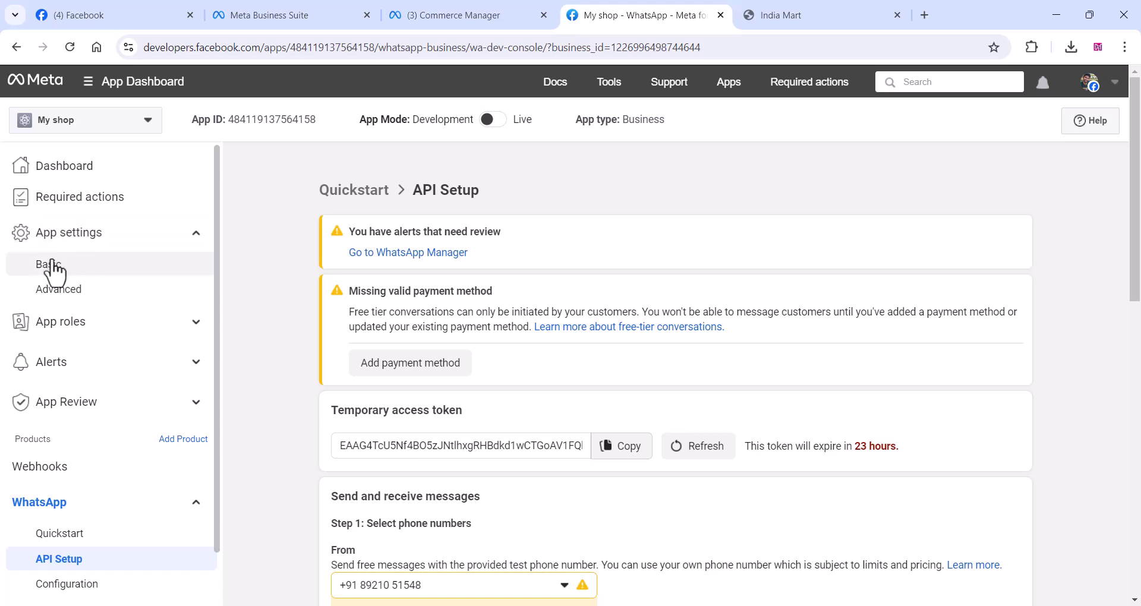
left_click(51, 266)
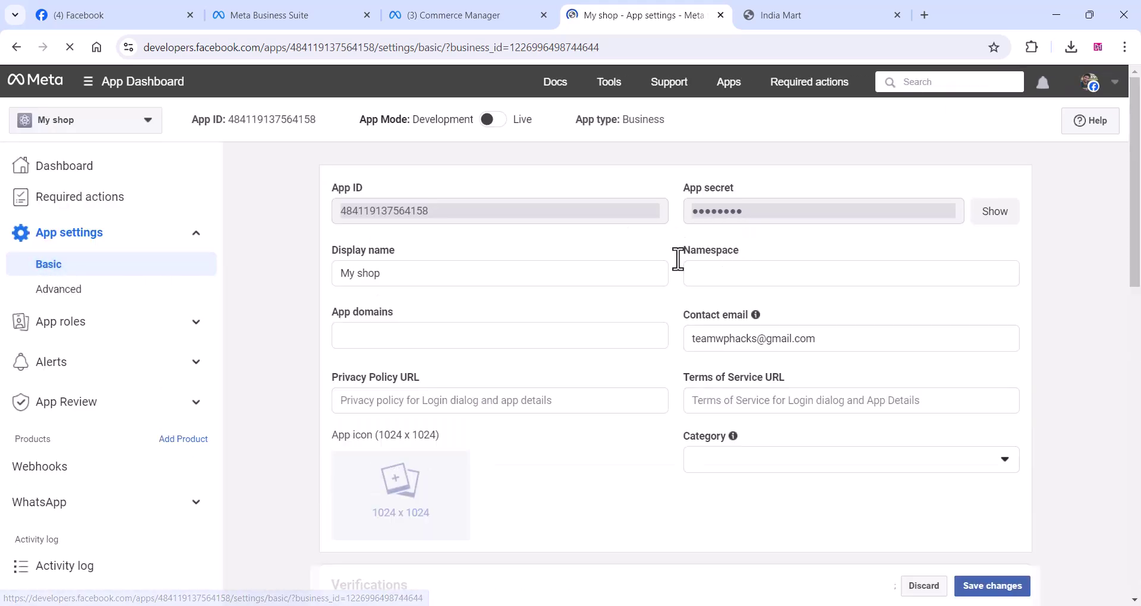
left_click(377, 333)
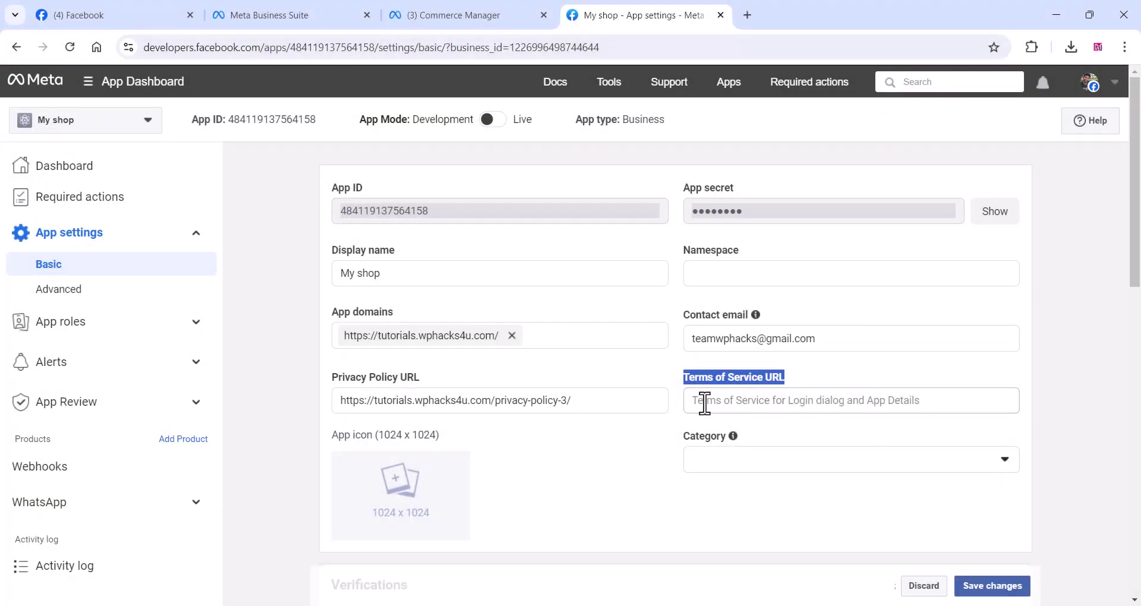
right_click(704, 403)
left_click(730, 255)
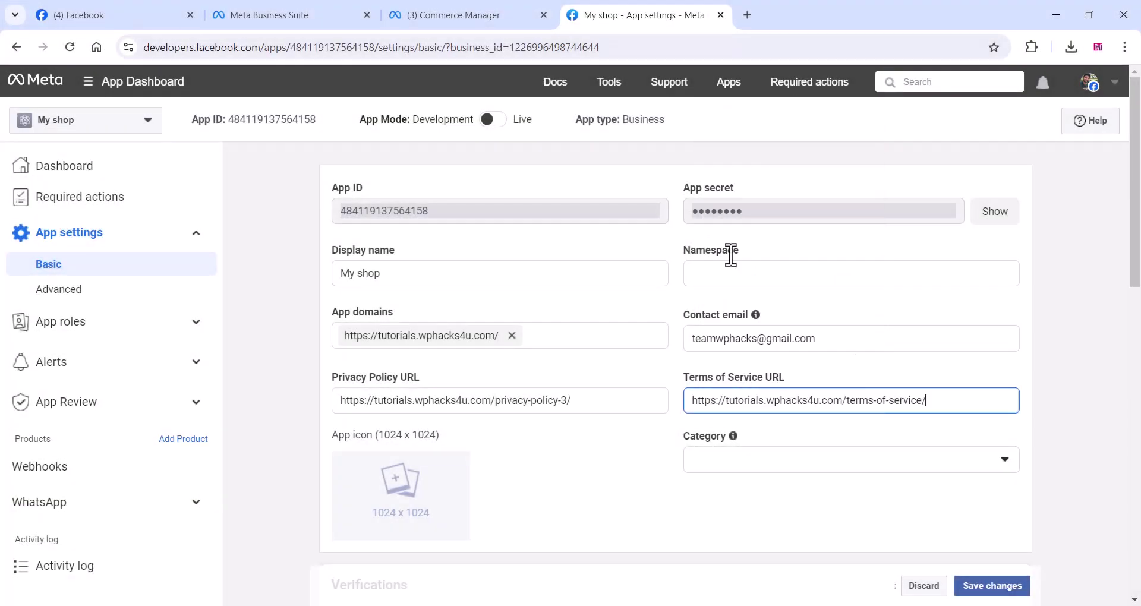
left_click(397, 493)
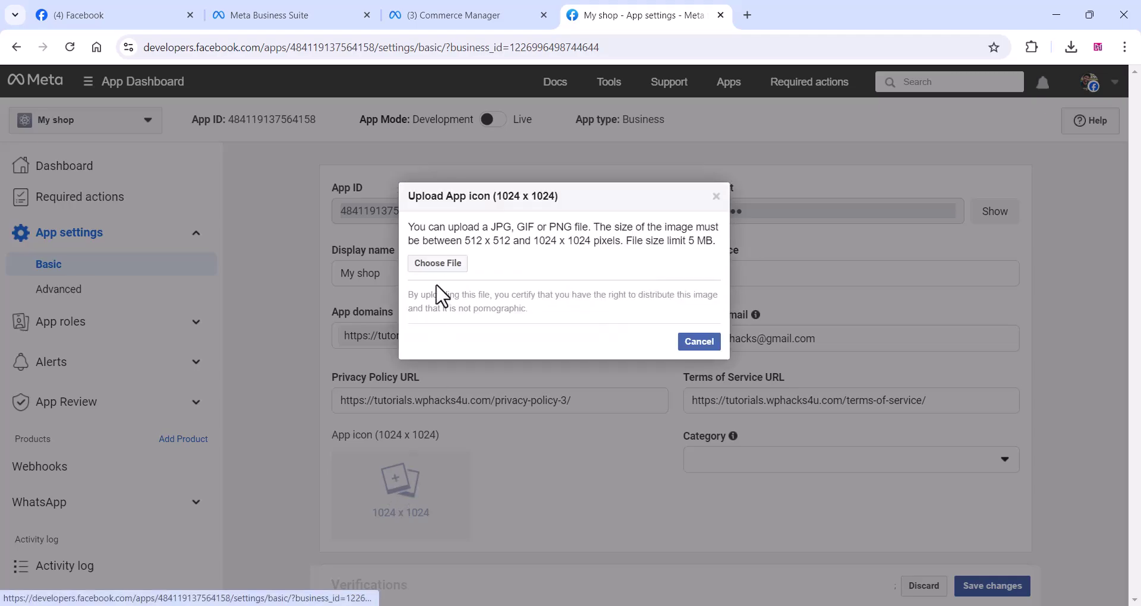
After an icon upload error, return through My Apps to the app's Basic settings.
left_click(437, 264)
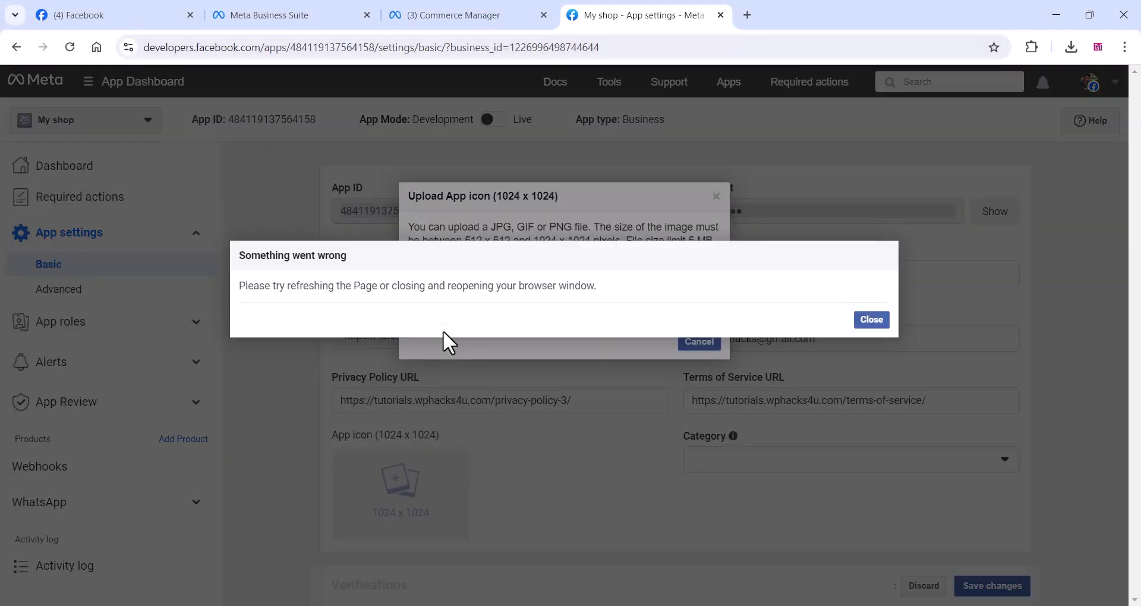
left_click(870, 321)
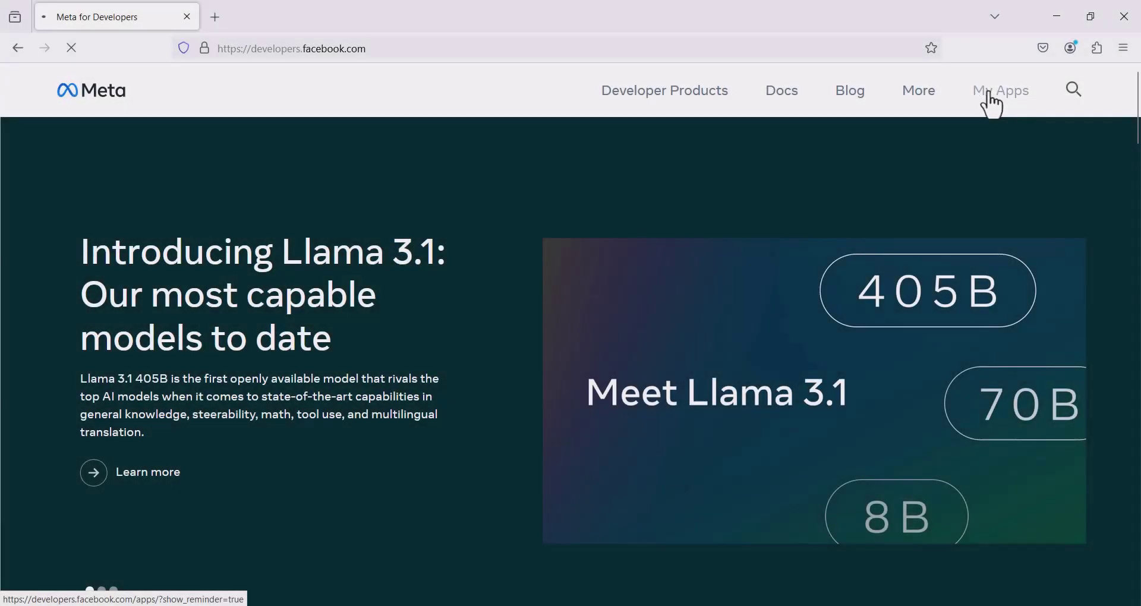
left_click(1002, 95)
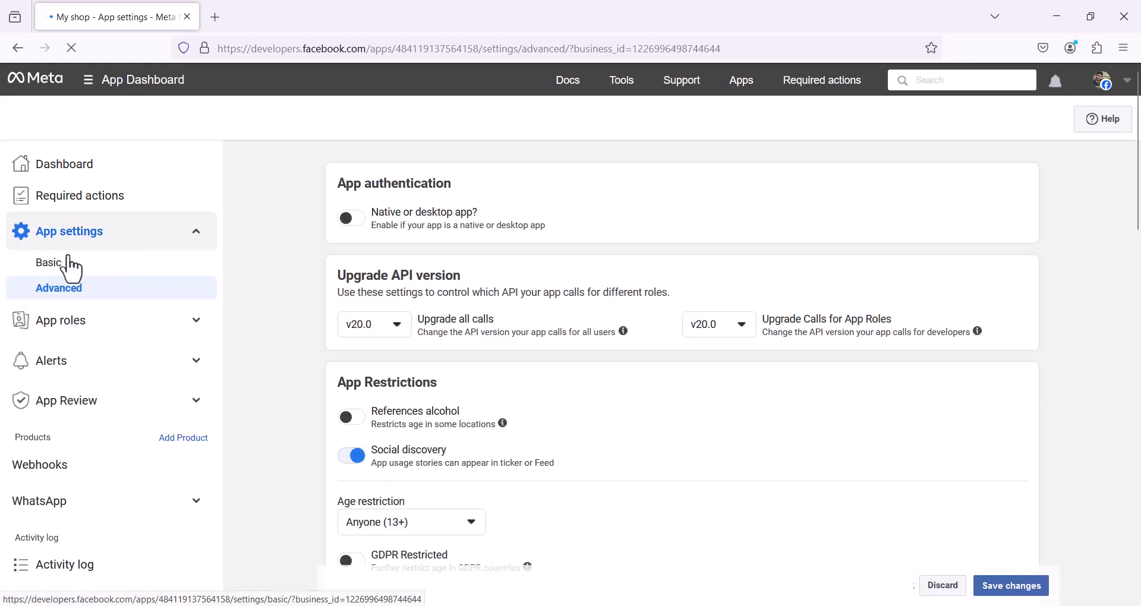
left_click(52, 266)
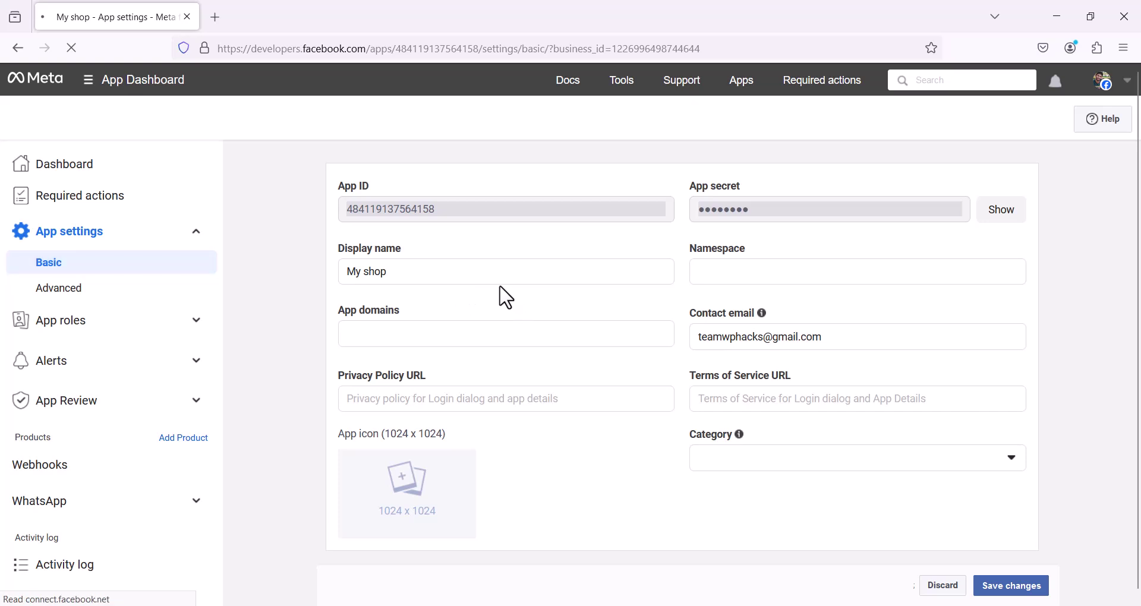
Fill in the app domain and upload the 254 image as the app icon.
left_click(361, 334)
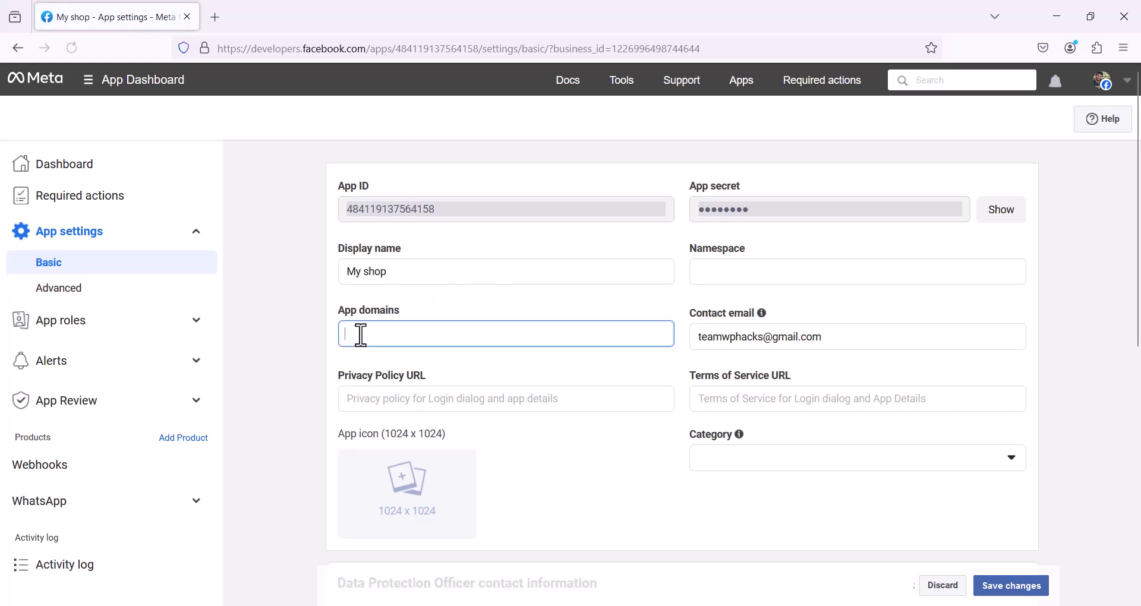
mouse_move(641, 605)
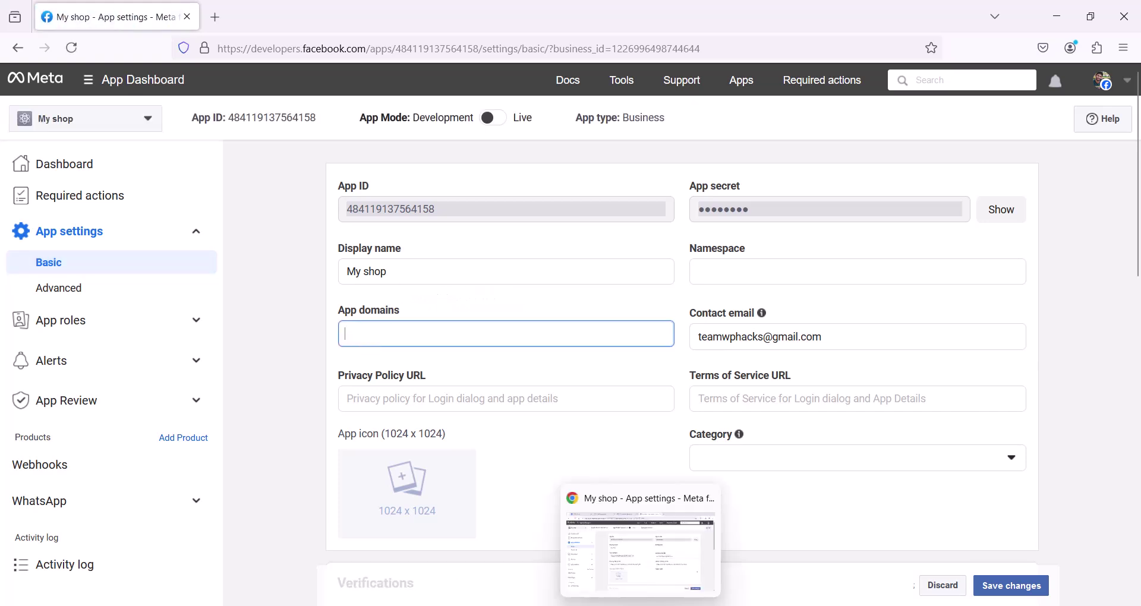
left_click(621, 563)
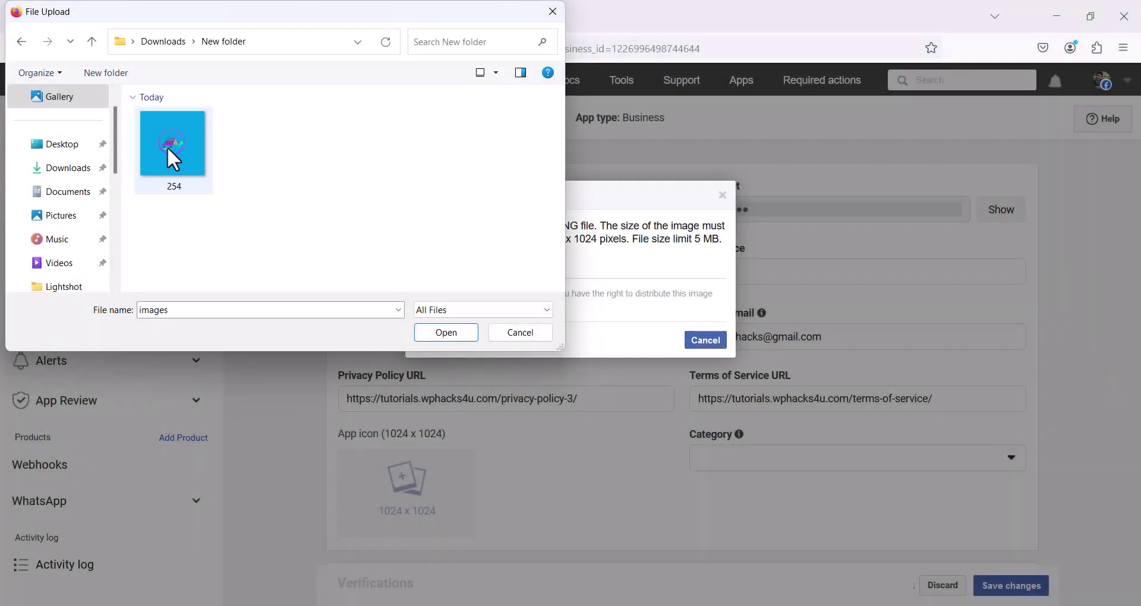
left_click(169, 145)
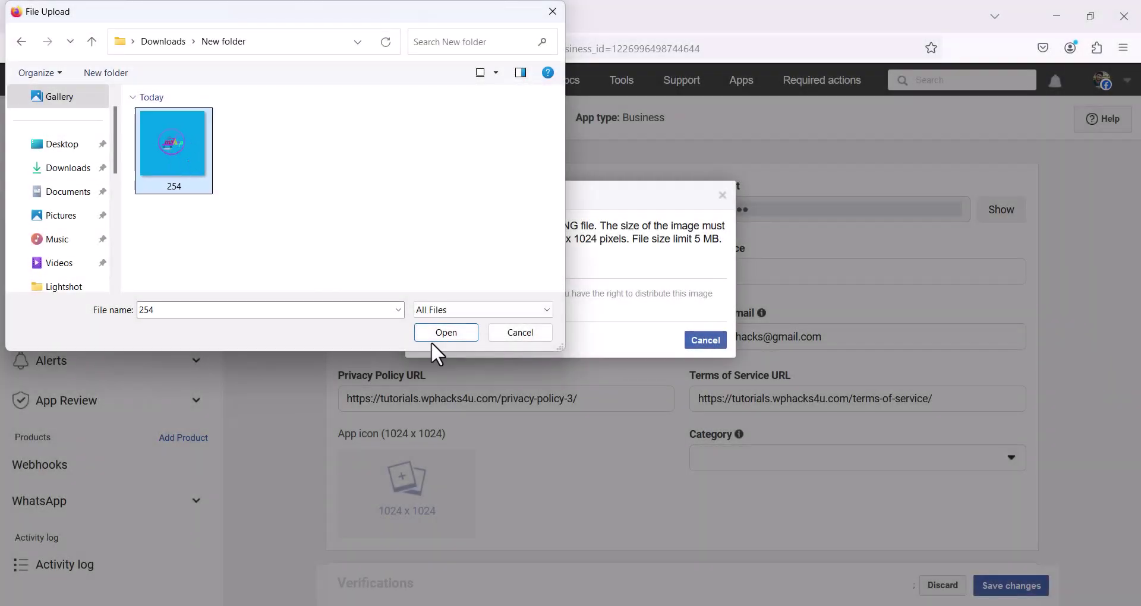
left_click(464, 334)
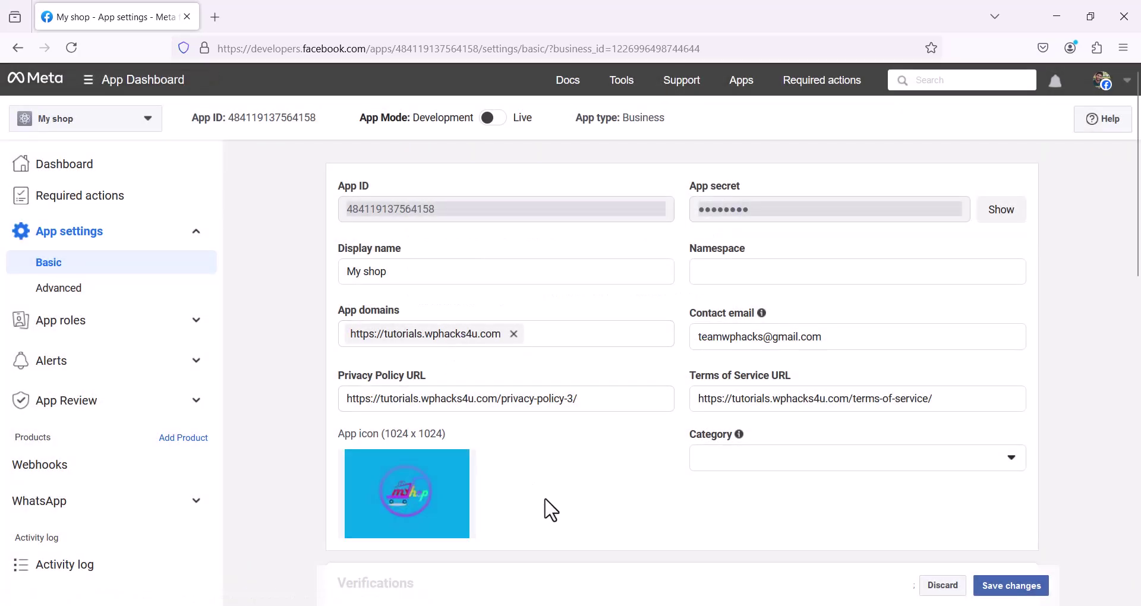
Set the app category to Business and pages and save the Basic settings.
scroll(659, 502, "down", 2)
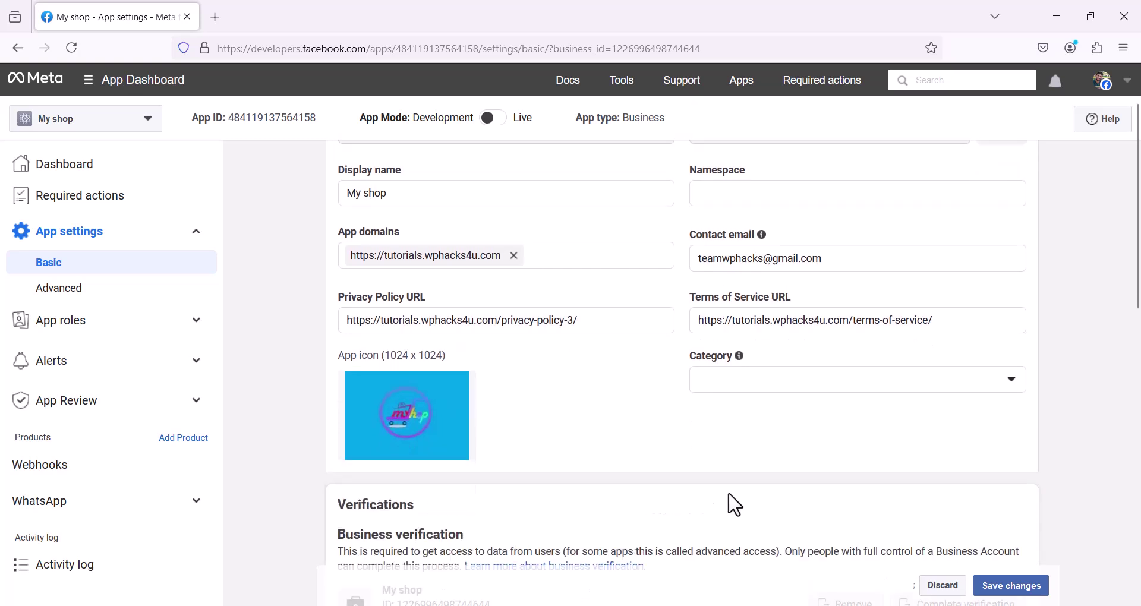
left_click(783, 381)
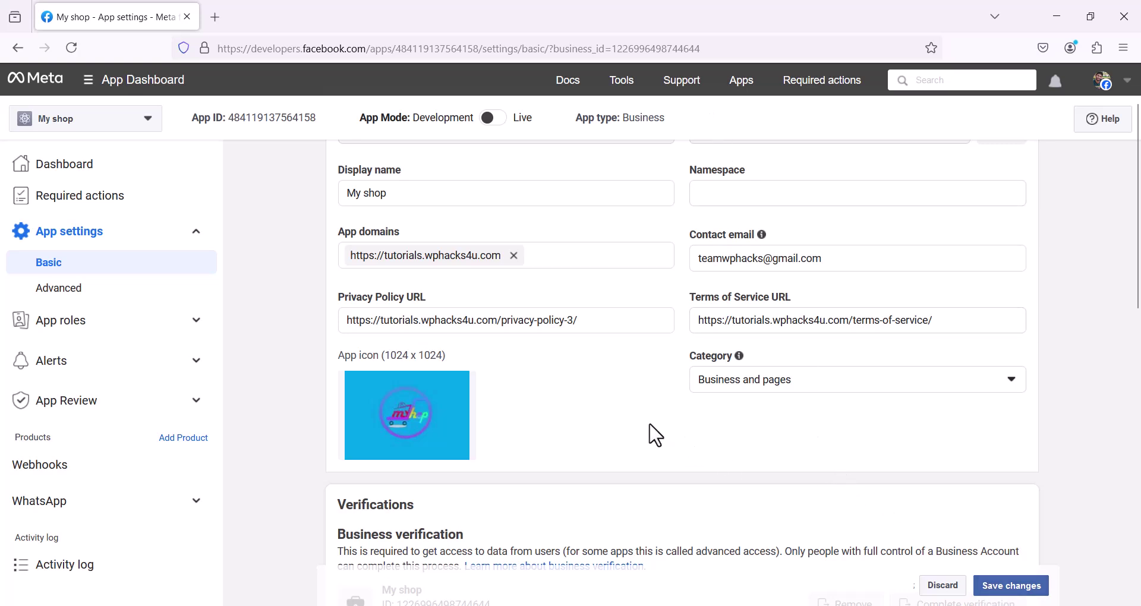
scroll(651, 432, "down", 3)
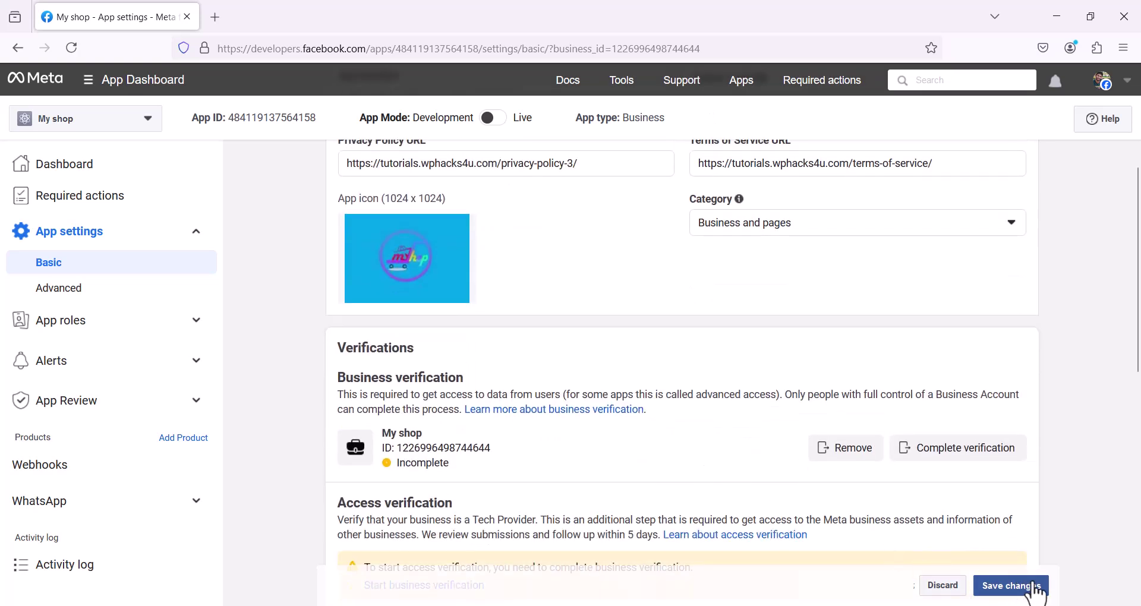
left_click(1013, 589)
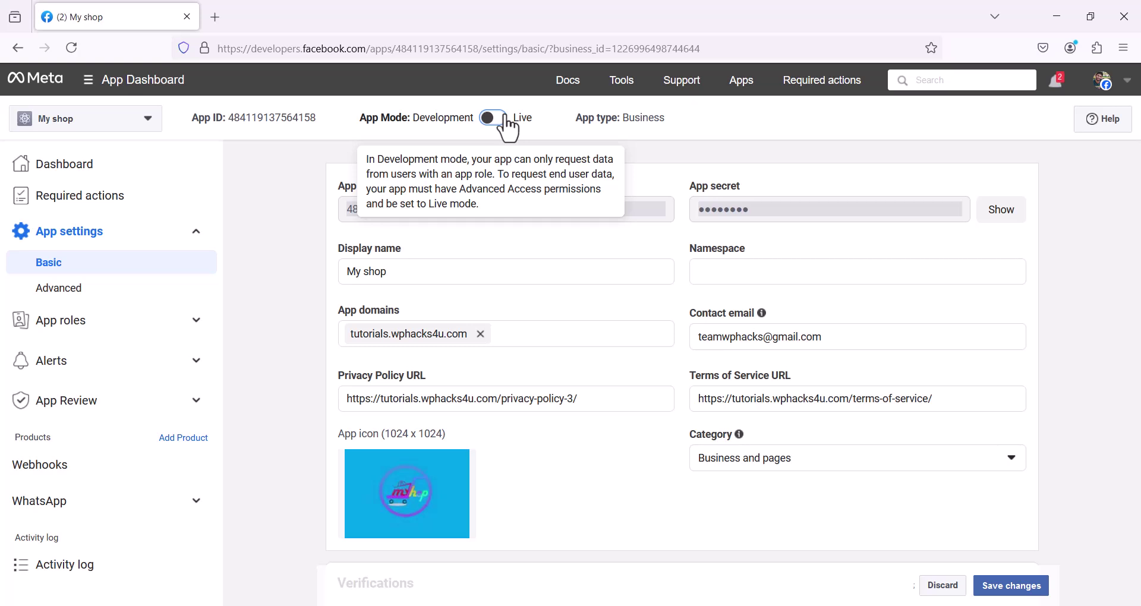
Switch the My shop app to Live mode, then go to WhatsApp API Setup.
left_click(493, 119)
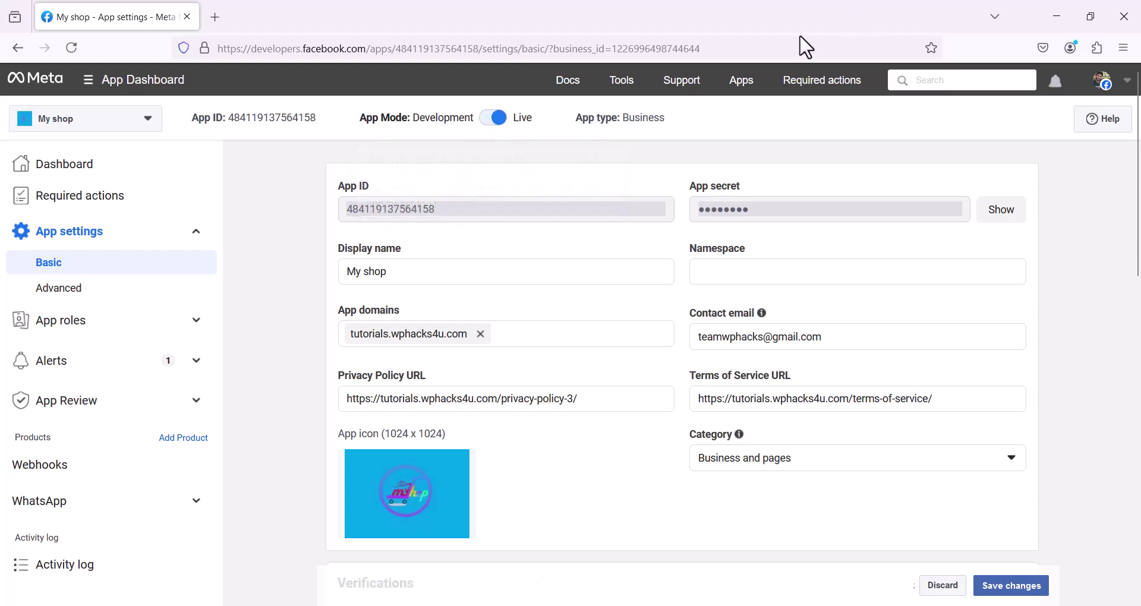
left_click(682, 80)
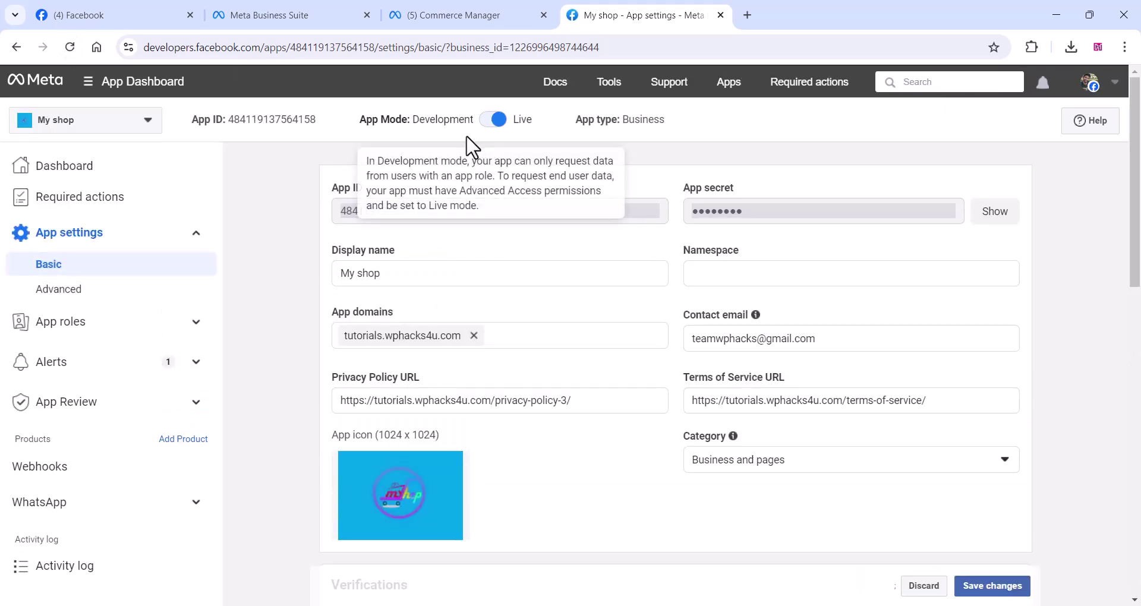
left_click(119, 510)
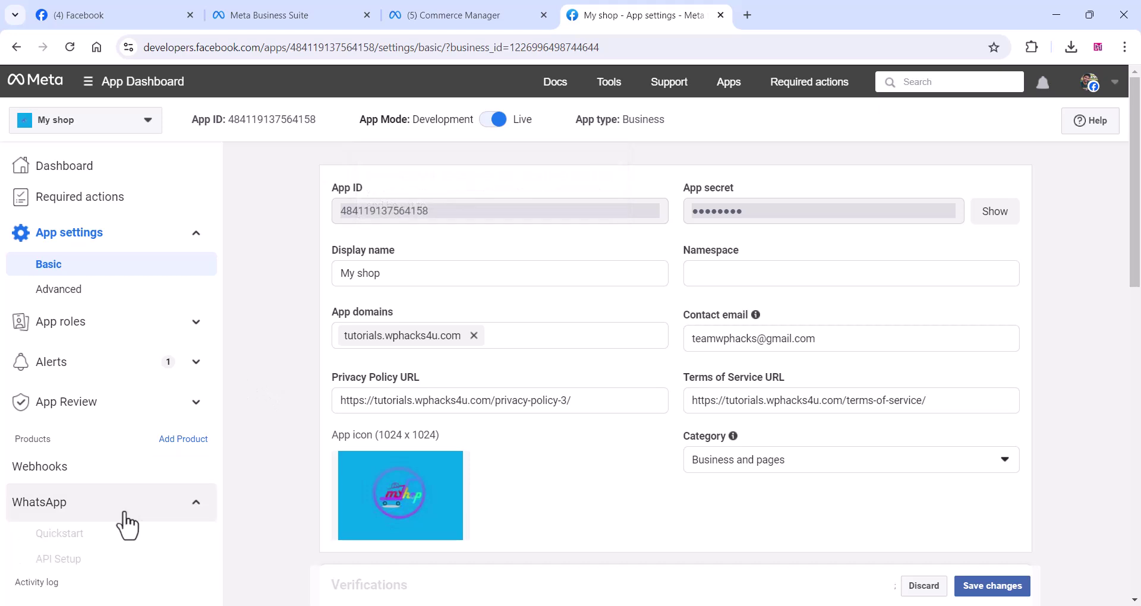
scroll(107, 505, "down", 1)
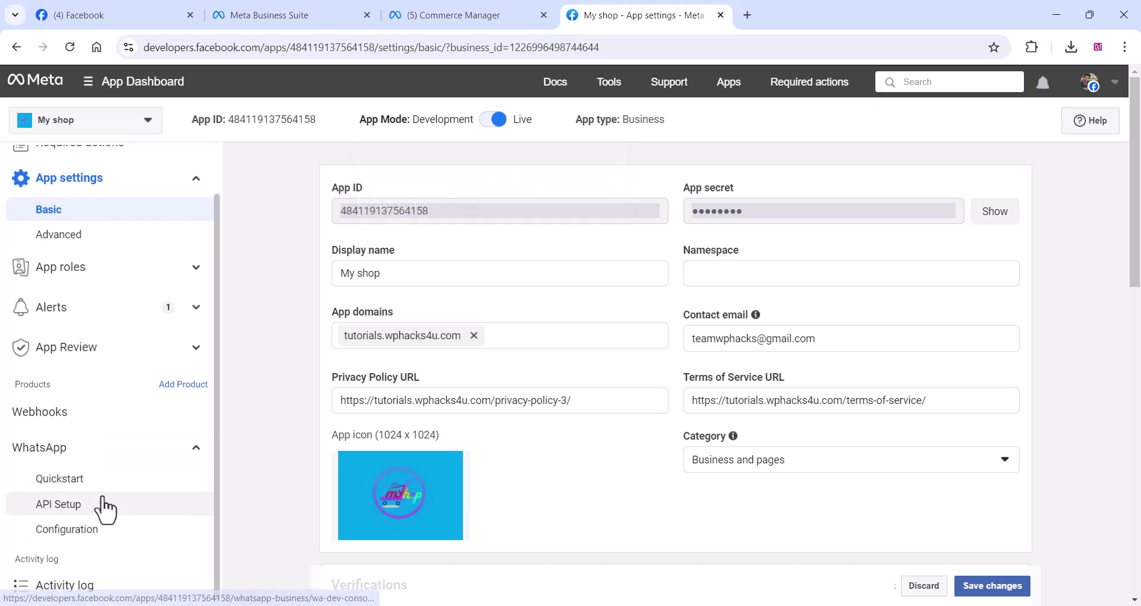
left_click(76, 504)
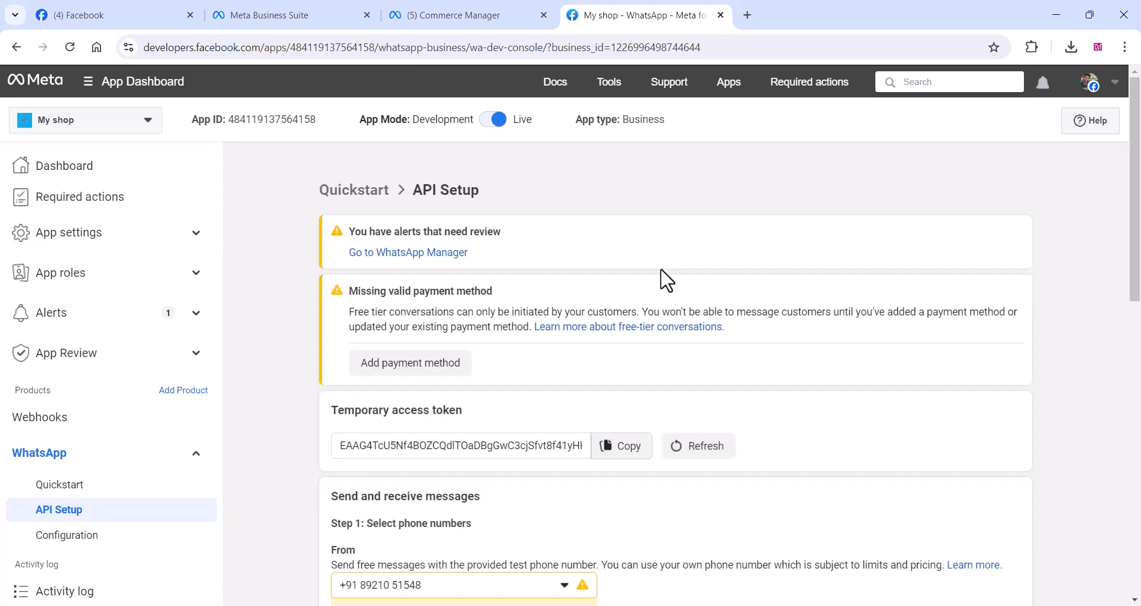
Go to WhatsApp Manager and reach the Catalogue page under Account tools.
left_click(424, 253)
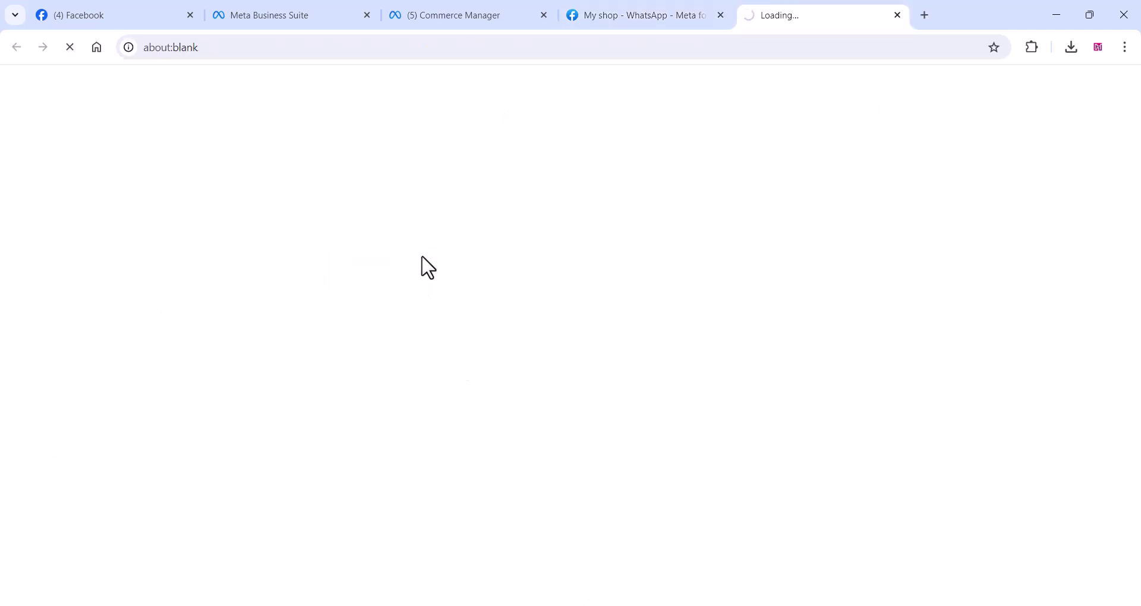
scroll(333, 294, "down", 1)
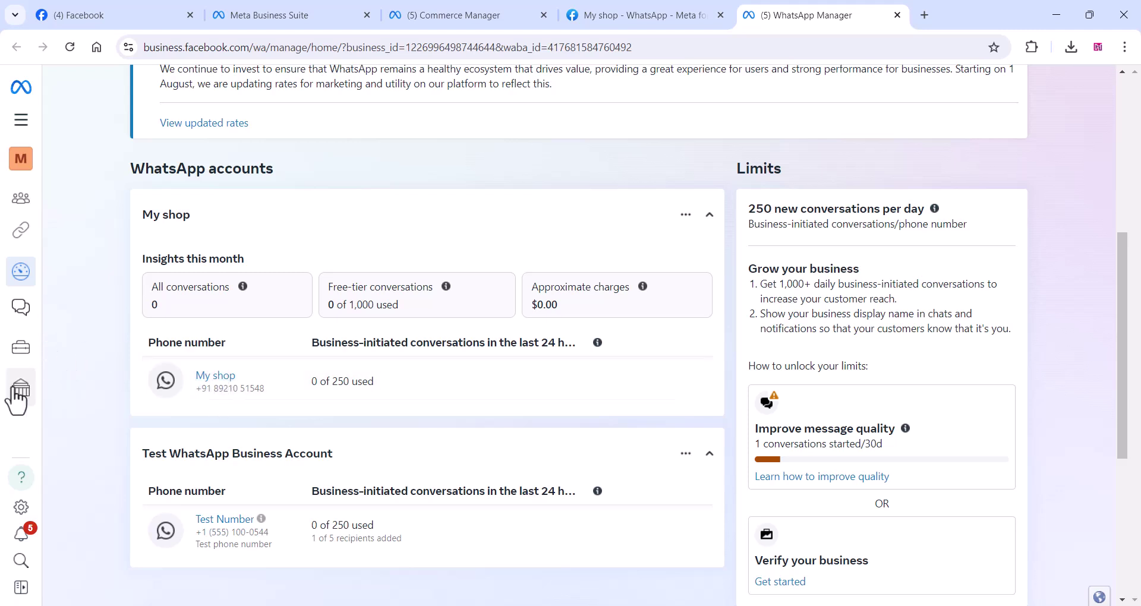
mouse_move(22, 399)
scroll(68, 392, "down", 1)
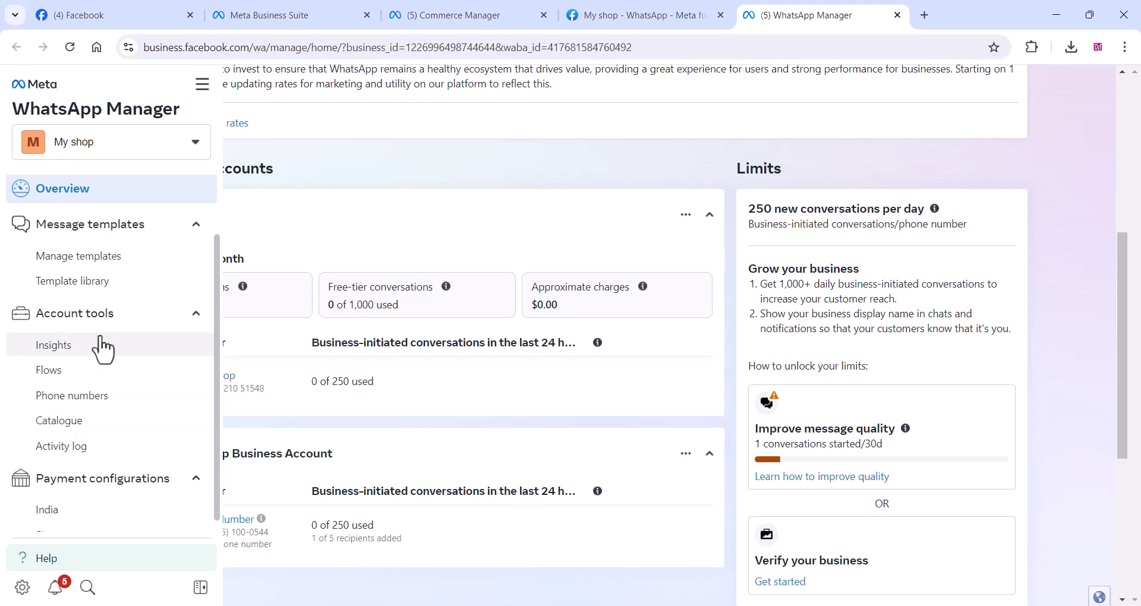
scroll(98, 315, "up", 1)
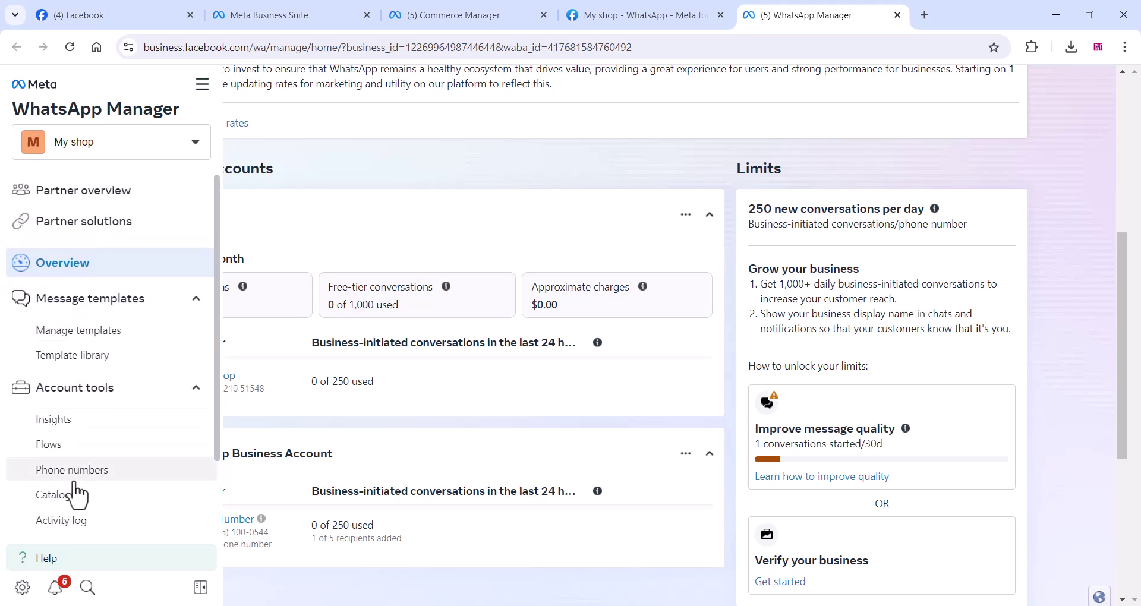
left_click(75, 510)
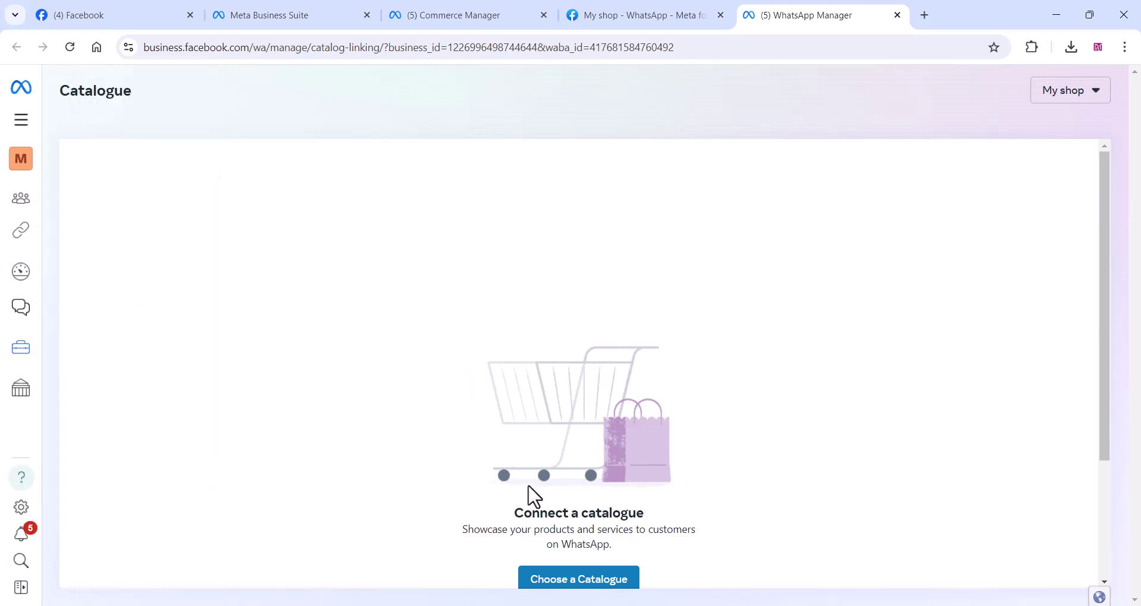
Choose Catalogue_Products and connect it to My shop's WhatsApp number.
left_click(592, 576)
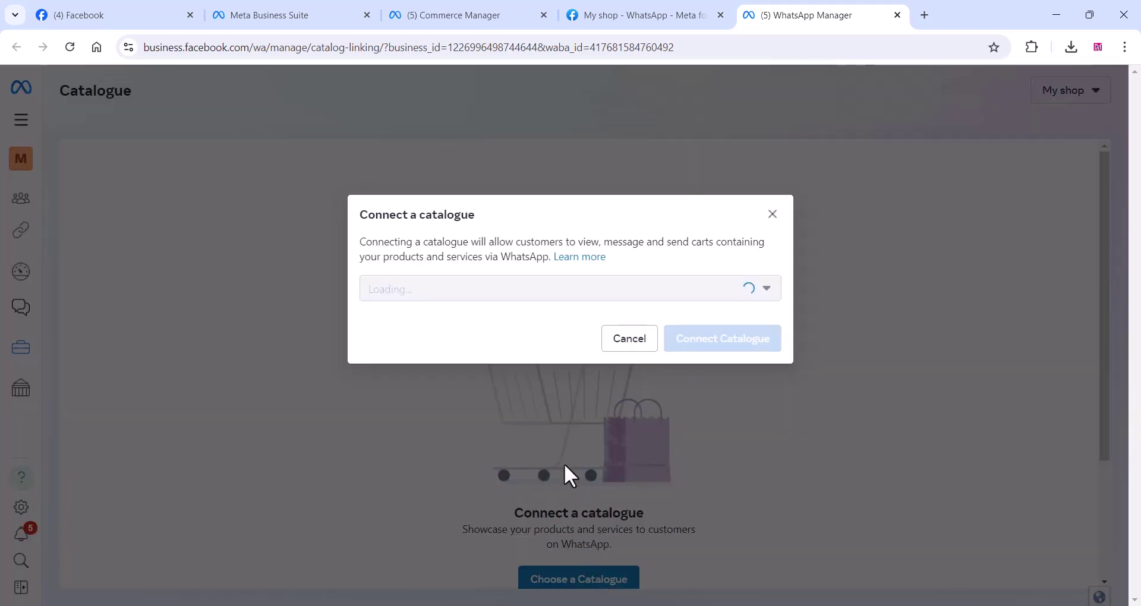
left_click(543, 292)
left_click(407, 352)
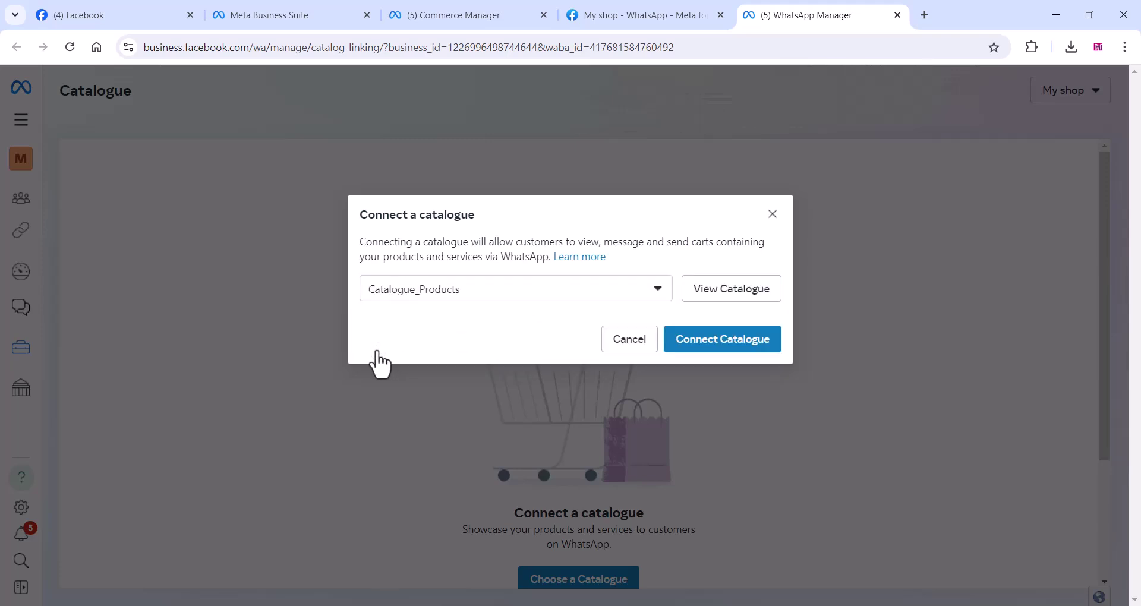
left_click(712, 346)
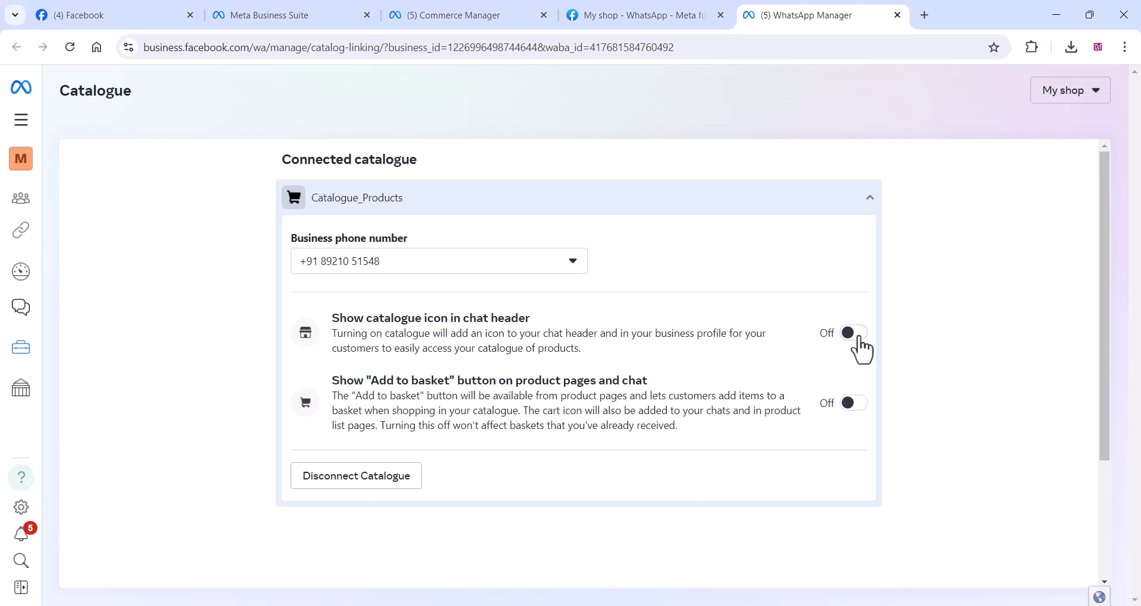
Turn On the chat-header catalogue icon and Add to basket for Catalogue_Products.
left_click(857, 340)
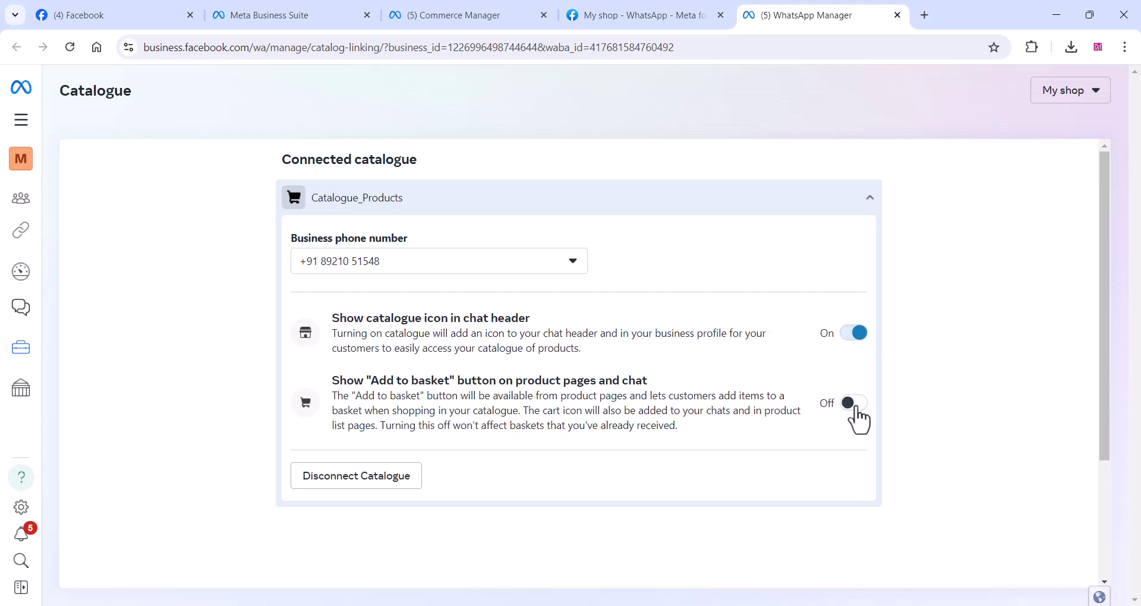
scroll(590, 402, "down", 3)
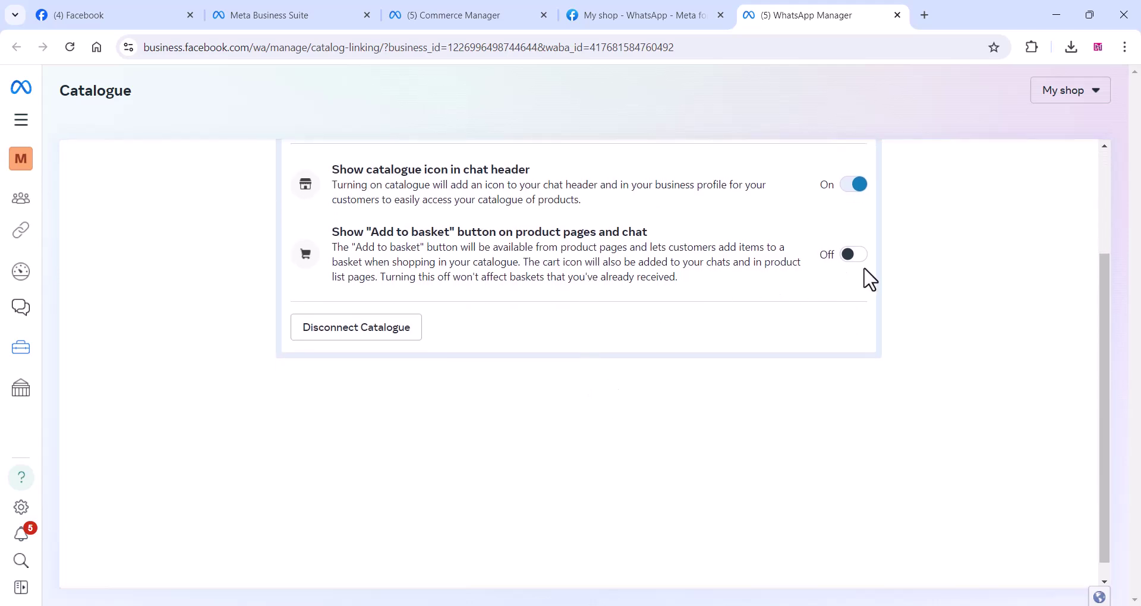
left_click(859, 256)
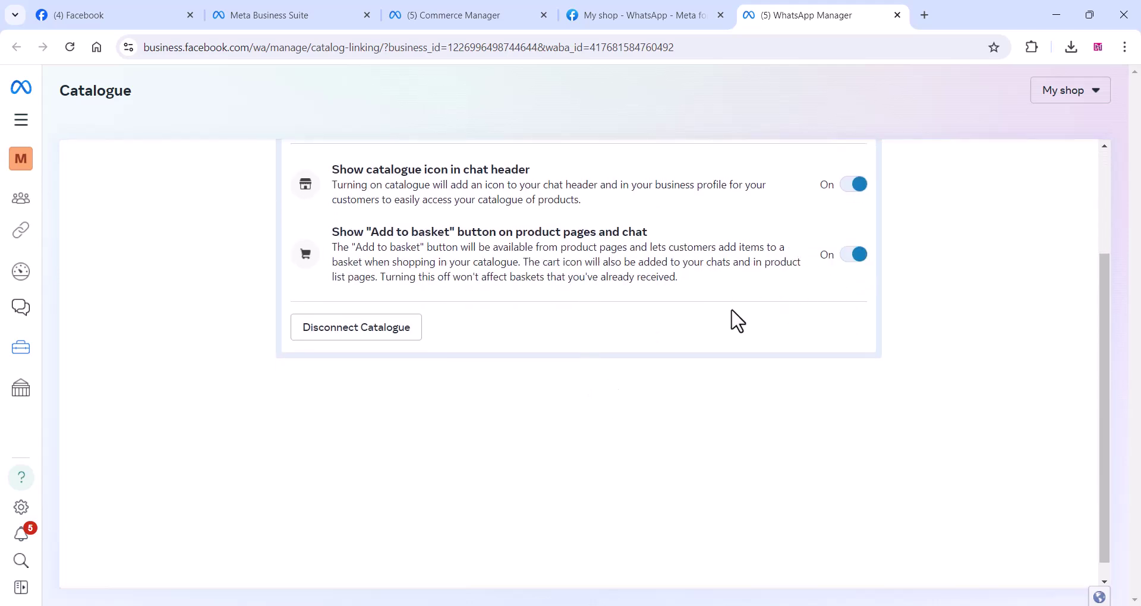
scroll(473, 371, "up", 3)
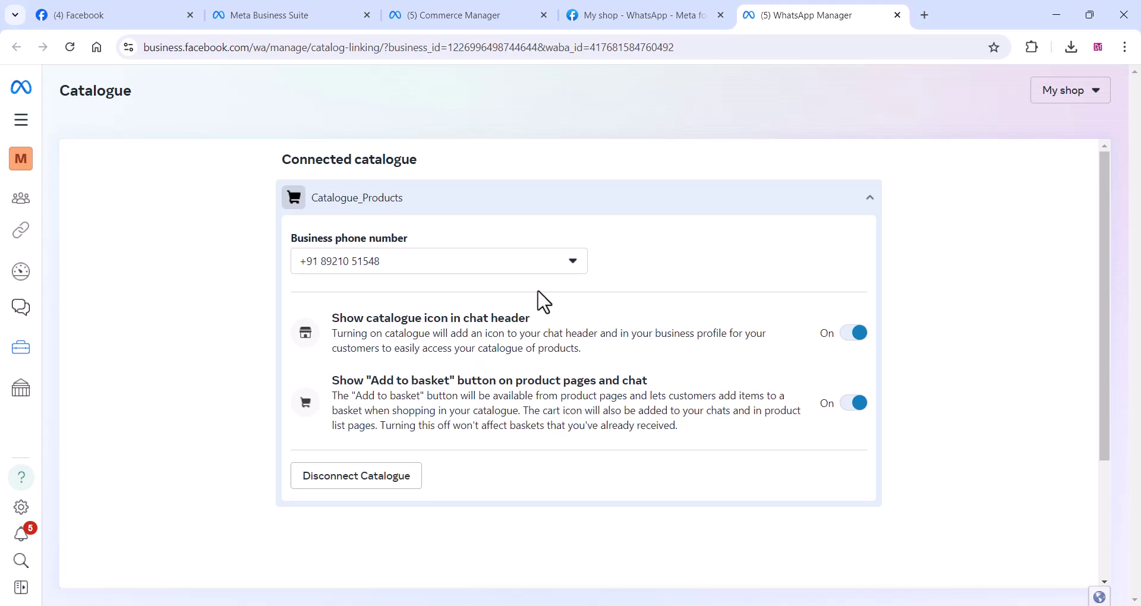
left_click(862, 216)
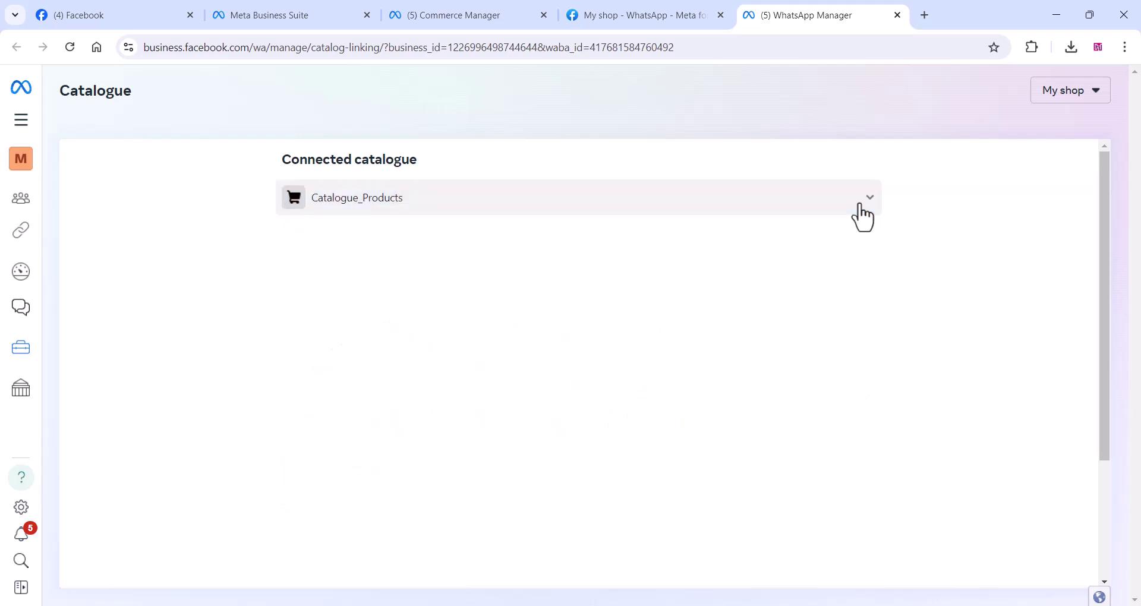
mouse_move(55, 421)
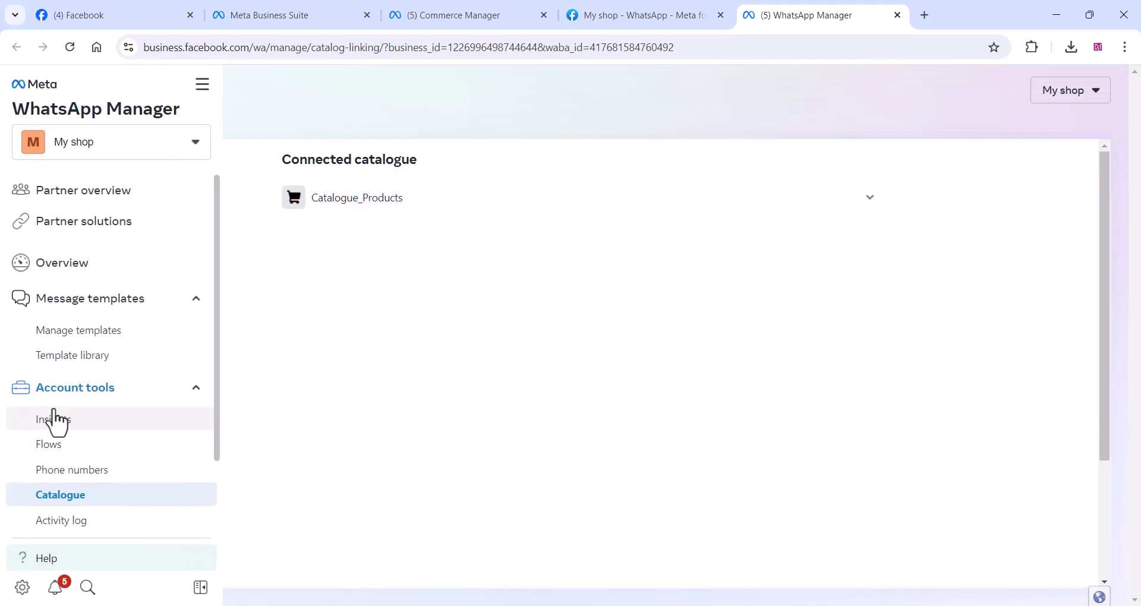